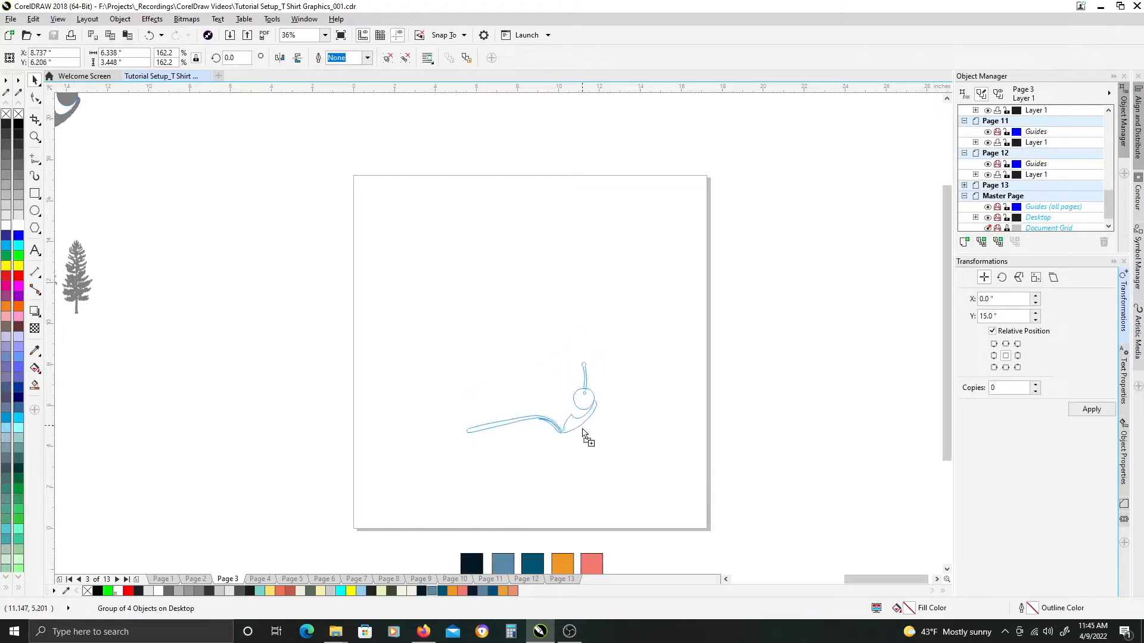
Place two copies of the serif MINNESOTA text on the page, stacked beneath the cherry-and-spoon graphic.
left_click(359, 282)
left_click_drag(208, 368, 368, 263)
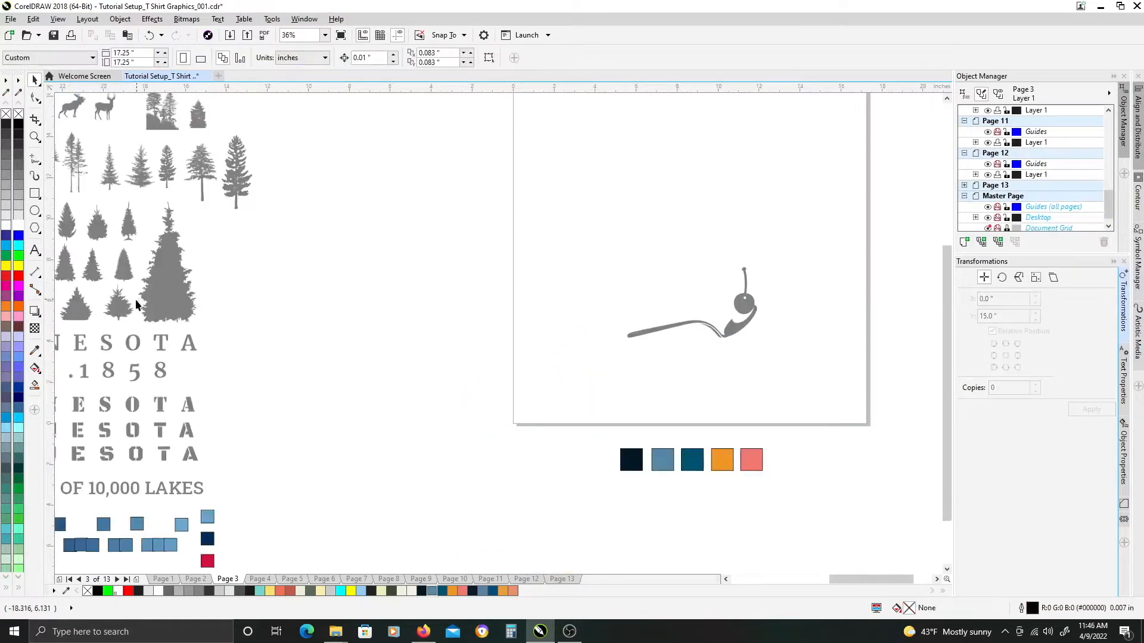
left_click_drag(138, 349, 613, 403)
right_click(762, 373)
right_click(613, 402)
Change the font of both MINNESOTA lines under the spoon to Roboto Black.
left_click(615, 423, "shift")
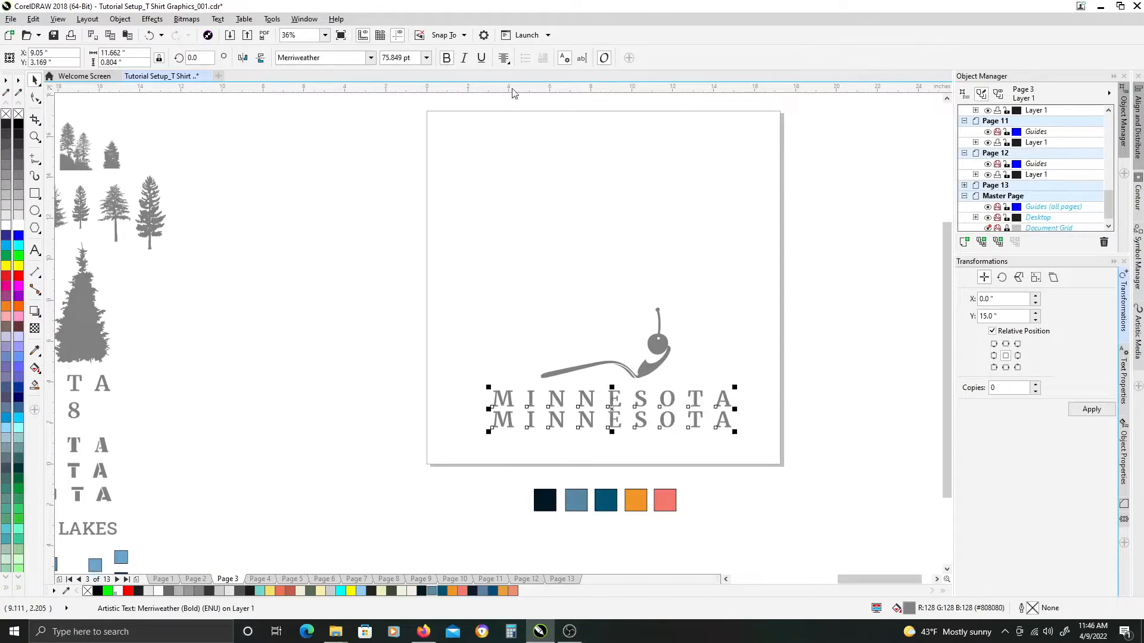
left_click(370, 57)
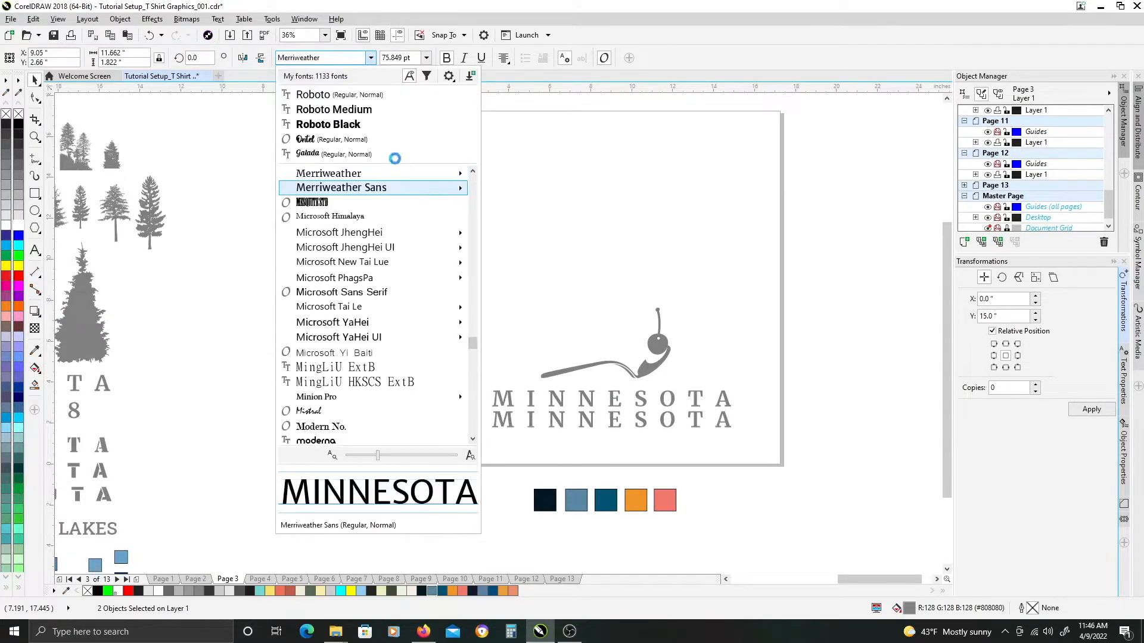
left_click(389, 124)
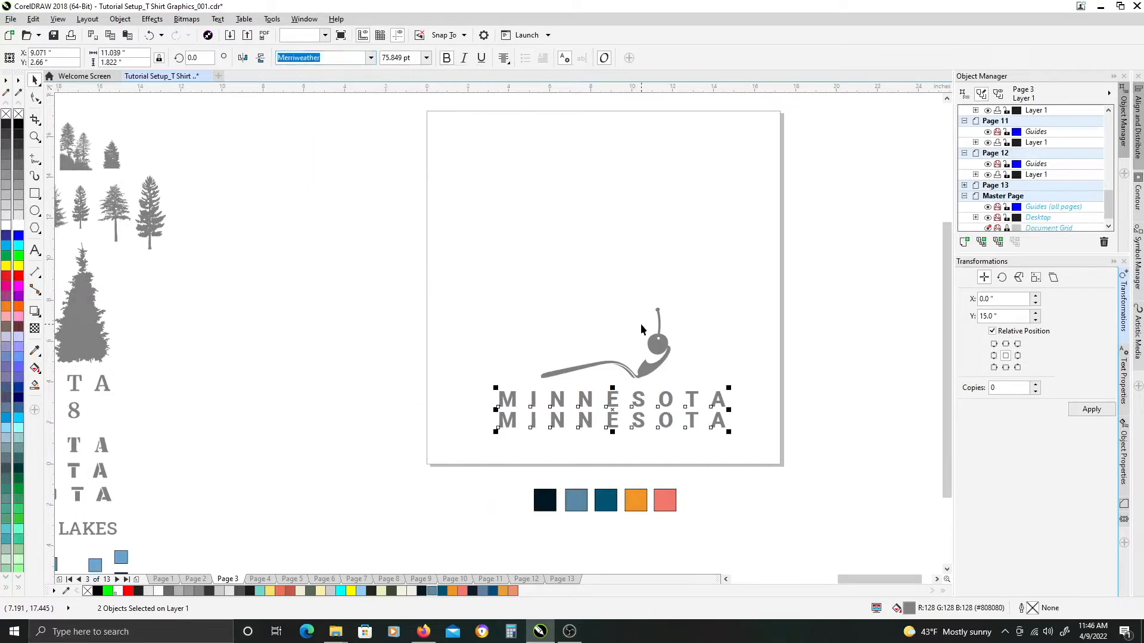
Change the font of the lower MINNESOTA line to Roboto Regular.
left_click(838, 345)
left_click(691, 401)
left_click(691, 420)
left_click(371, 60)
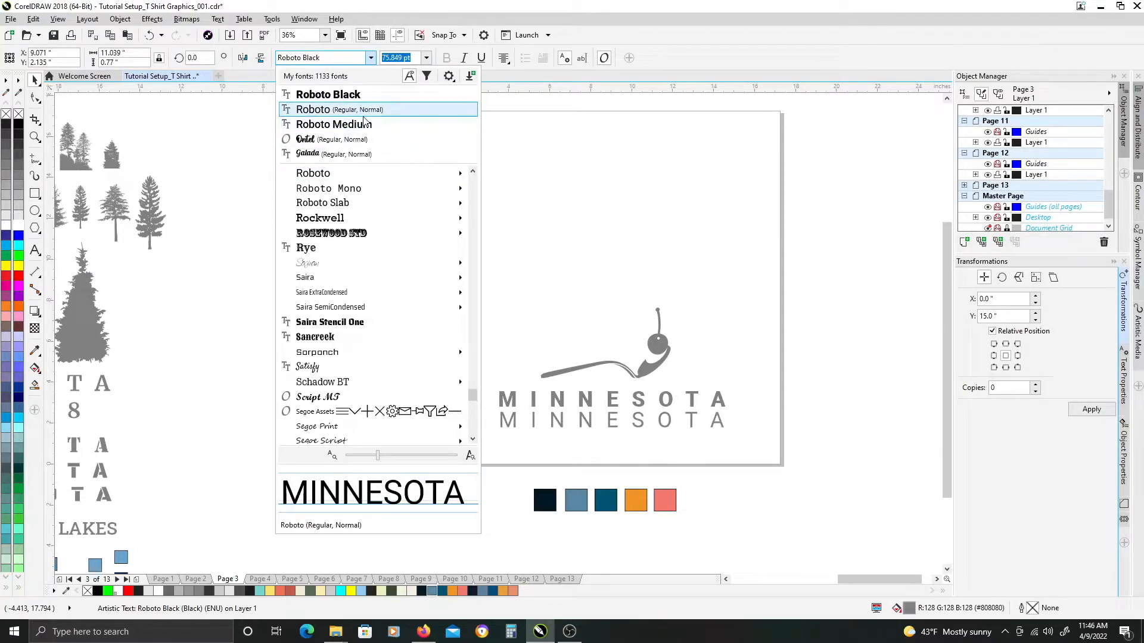
left_click(364, 115)
Replace the wording of the upper, bold text line with MINNEAPOLIS.
left_click(642, 401)
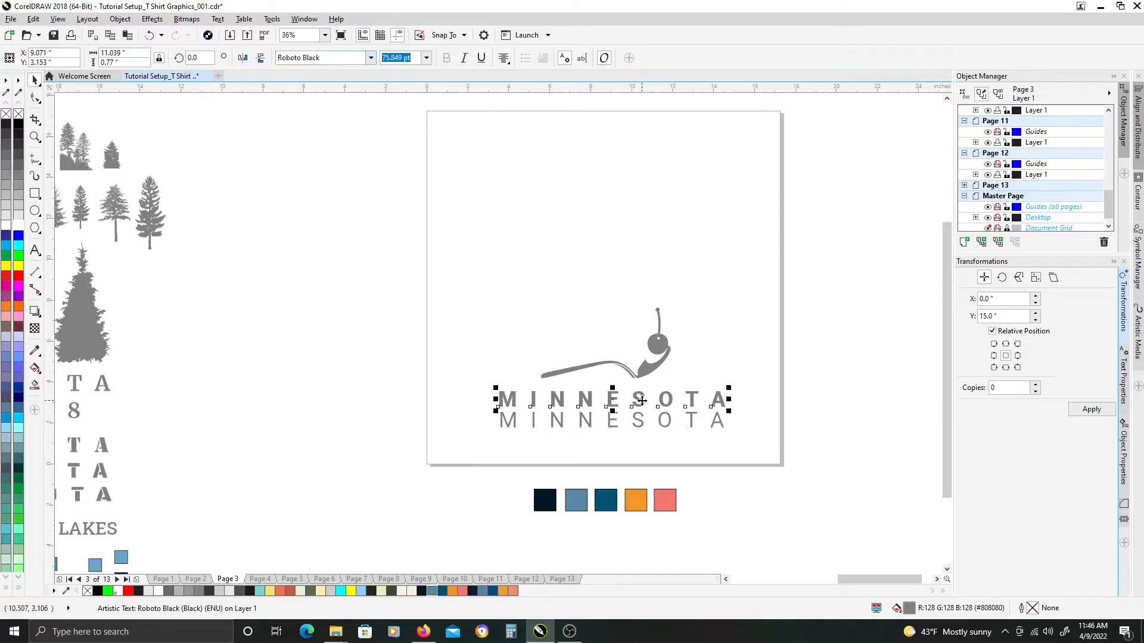
key("ctrl+a")
type("MINNEAPOLIS")
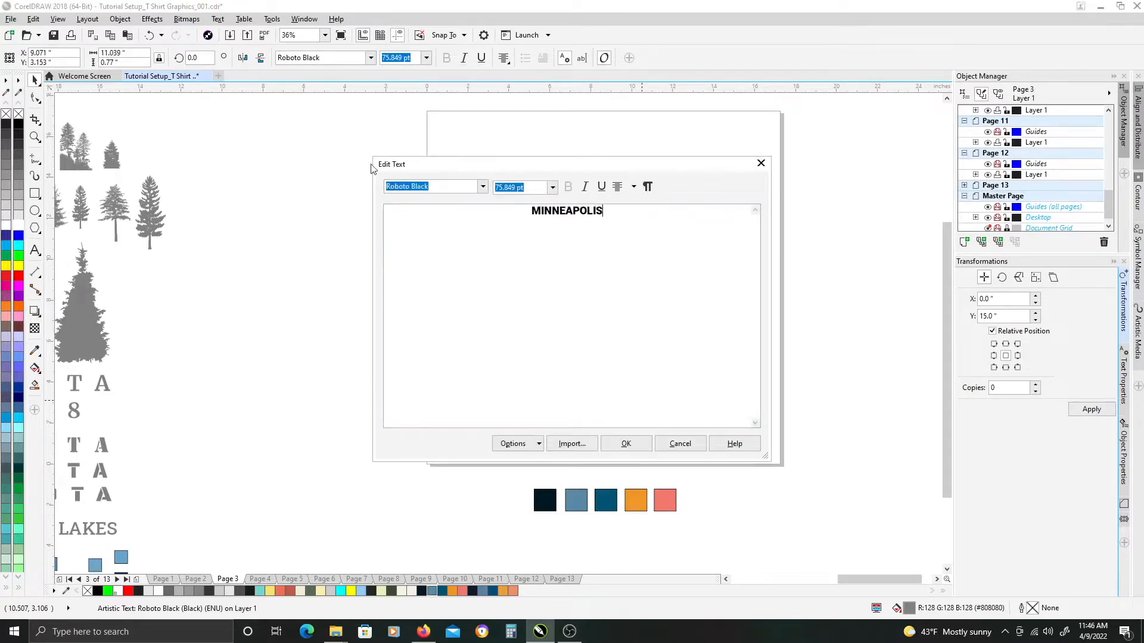
left_click(626, 444)
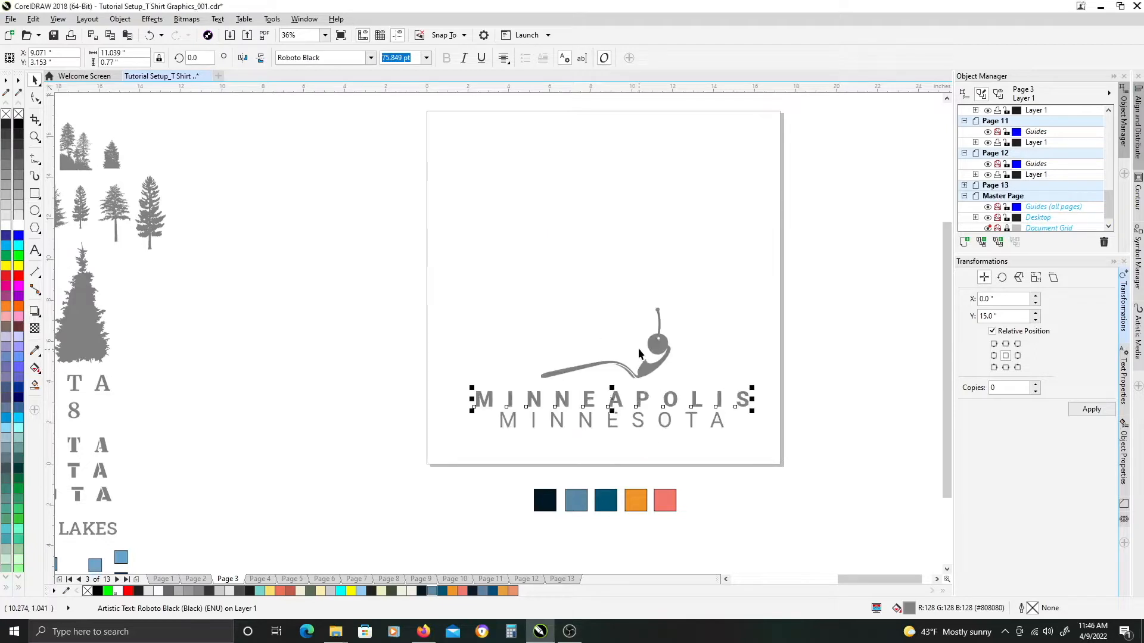
Draw a circle above the cherry and spoon, reduce it to about 3.05 inches across and position it near mid-page.
left_click(809, 311)
left_click_drag(808, 311, 795, 344)
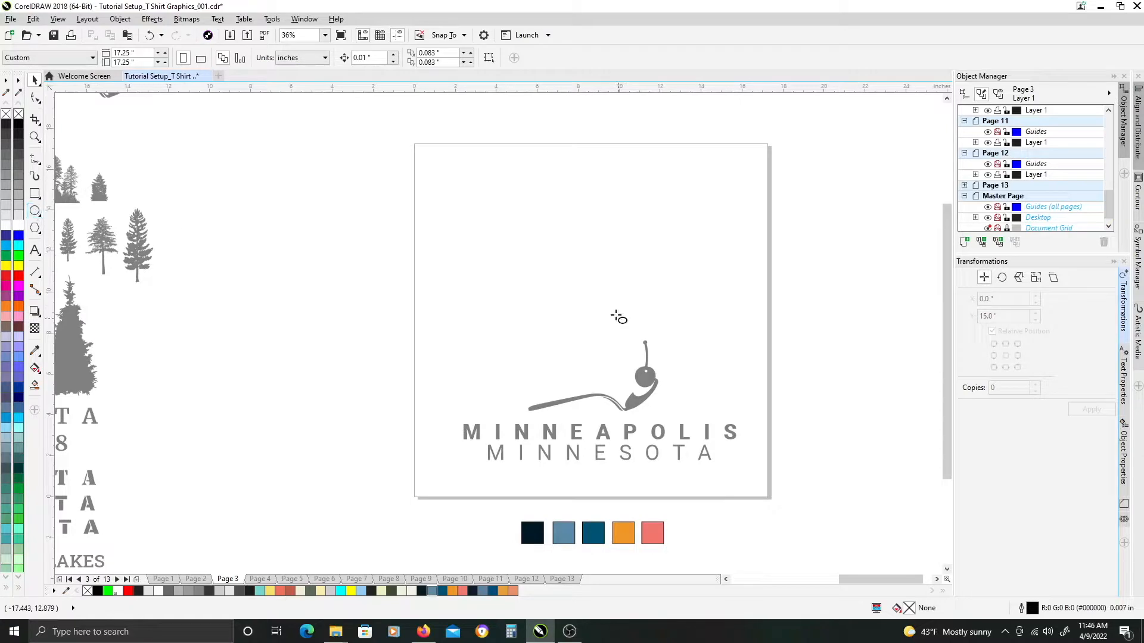
left_click_drag(515, 236, 673, 396)
key("space")
left_click_drag(676, 234, 629, 281)
left_click_drag(594, 317, 598, 300)
left_click_drag(636, 259, 631, 262)
Apply an outward contour to the circle with 3 steps and a 0.72-inch offset.
left_click(34, 311)
left_click(72, 322)
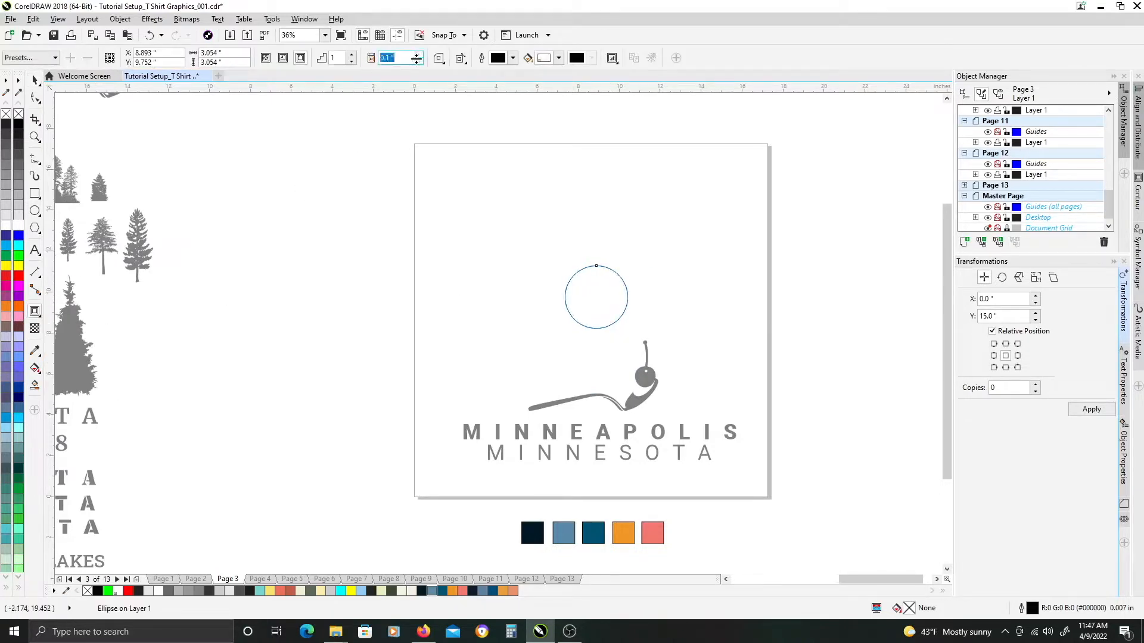
left_click_drag(421, 33, 420, 49)
left_click(352, 55)
left_click(352, 55)
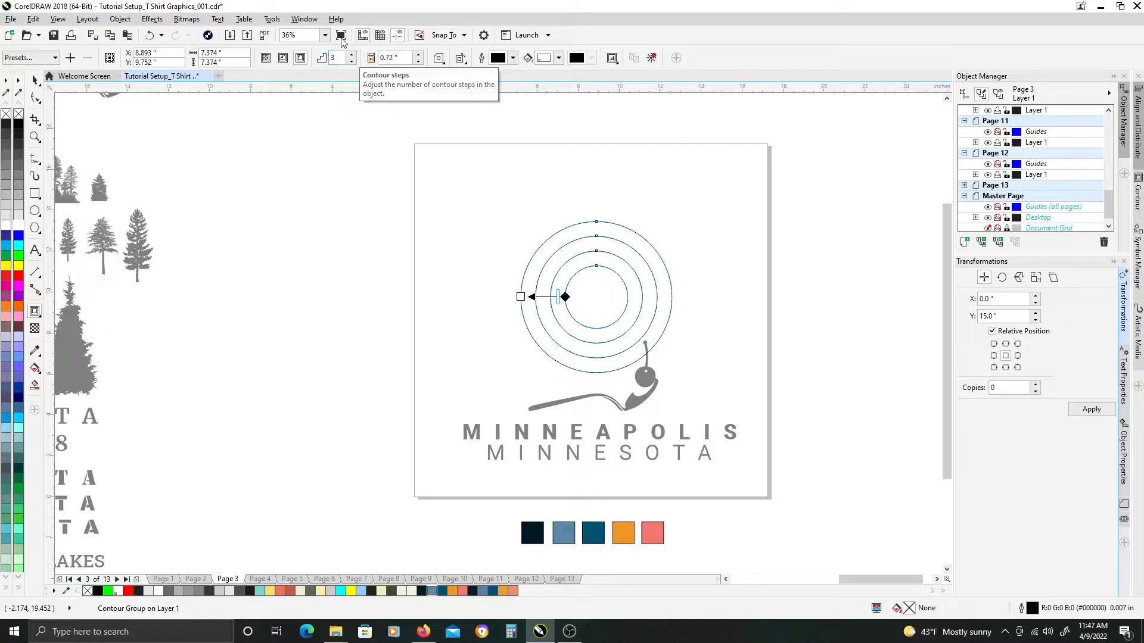
left_click(352, 62)
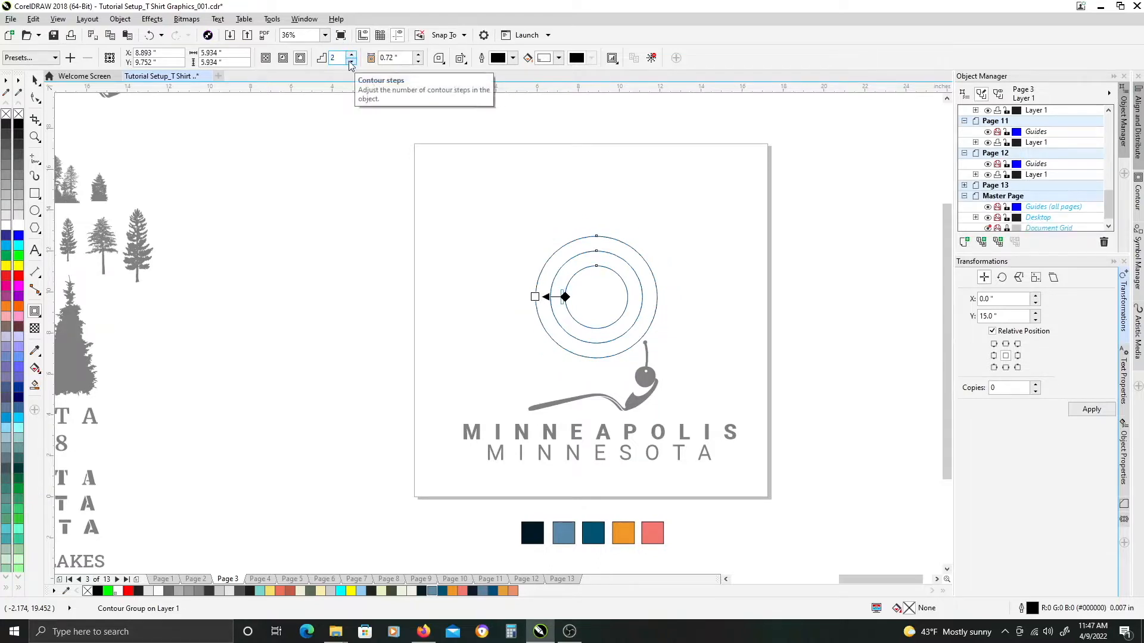
left_click(351, 54)
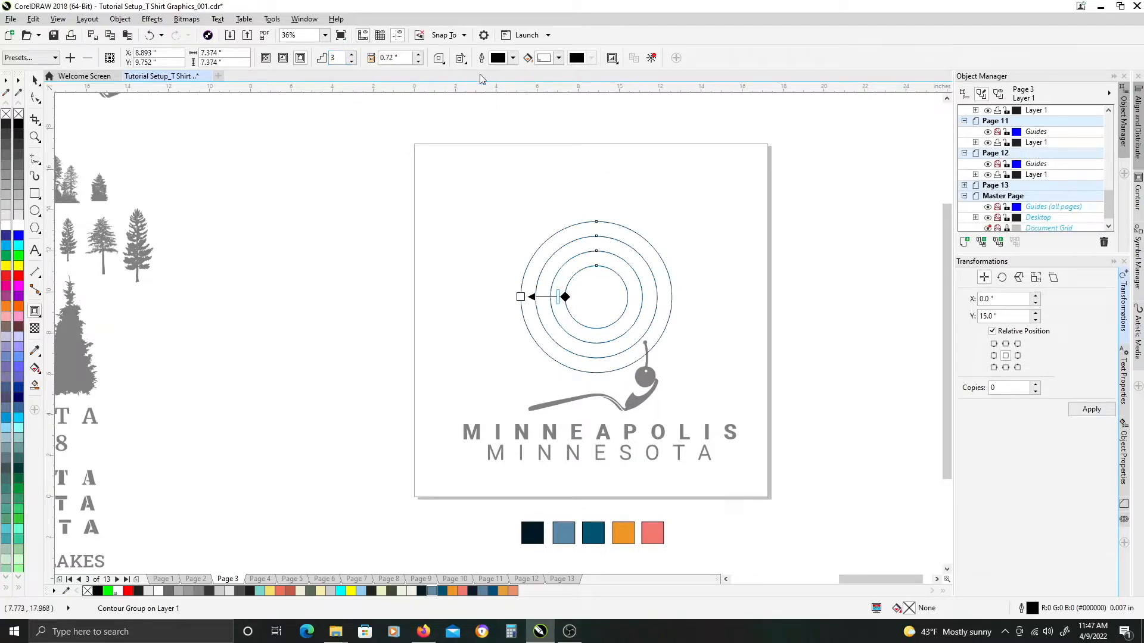
Increase the contour offset to 1.22 inches and break the contour group apart.
key("Return")
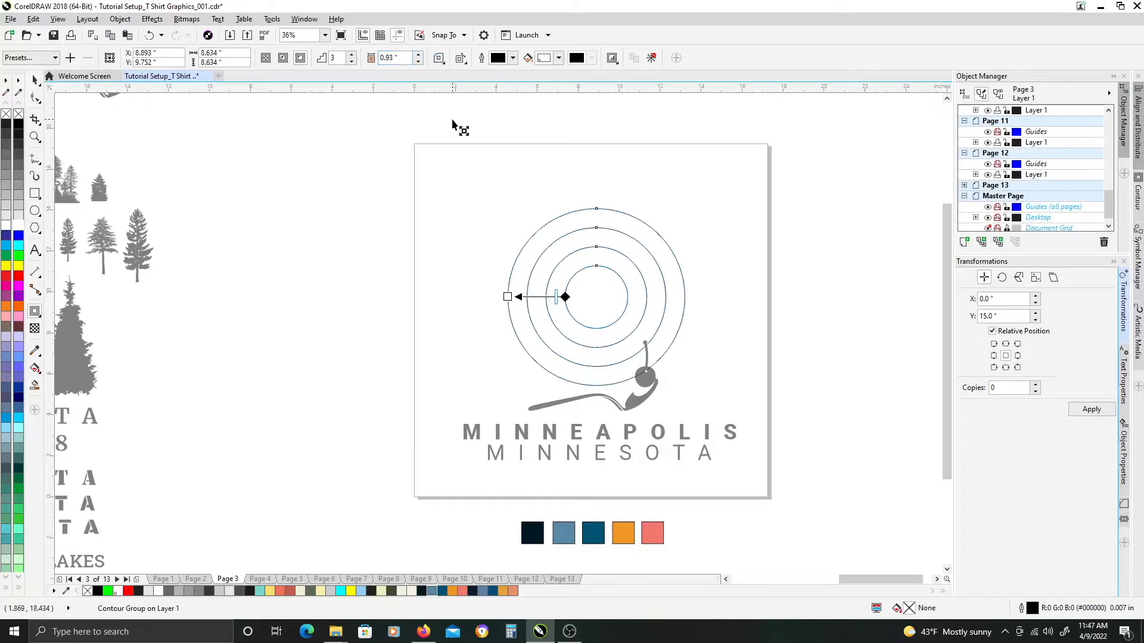
left_click(419, 54)
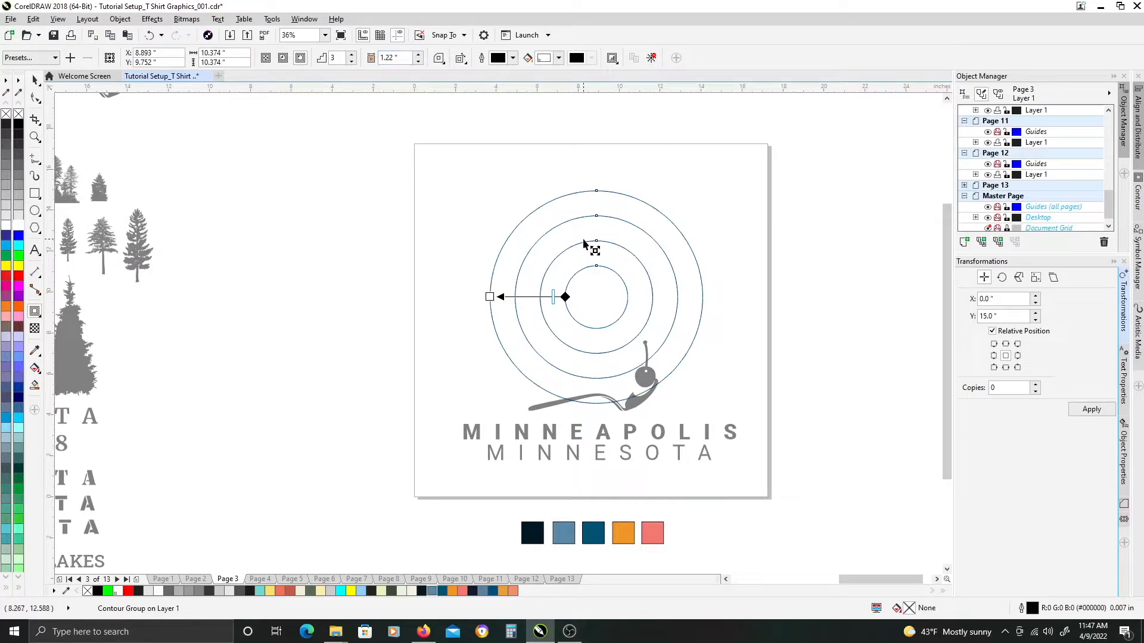
key("space")
right_click(565, 225)
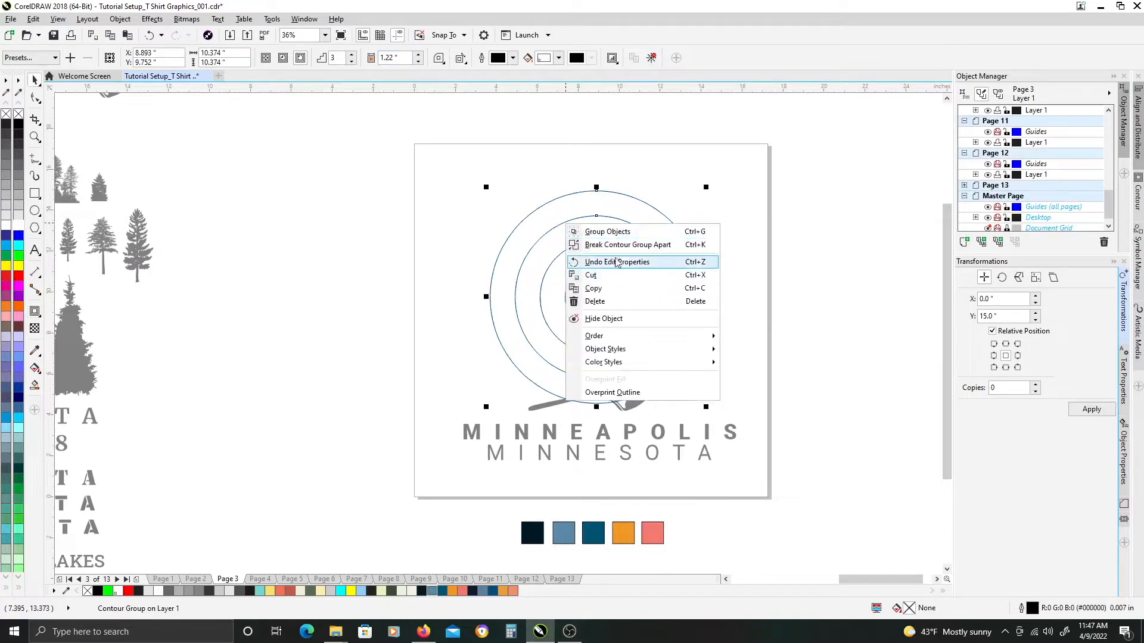
left_click(620, 244)
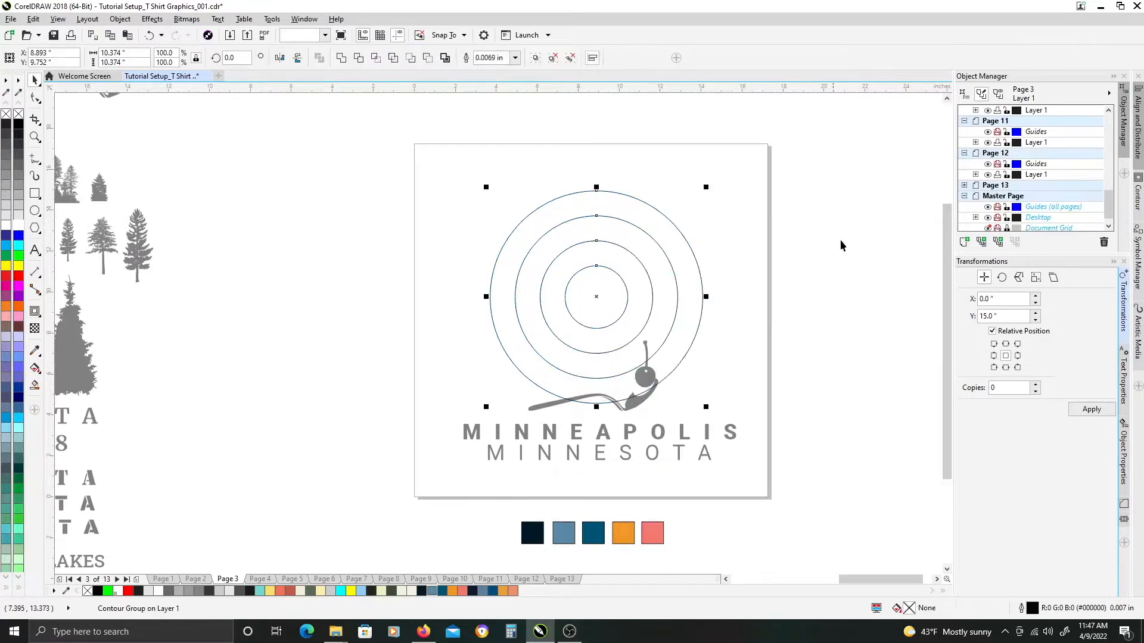
left_click(809, 241)
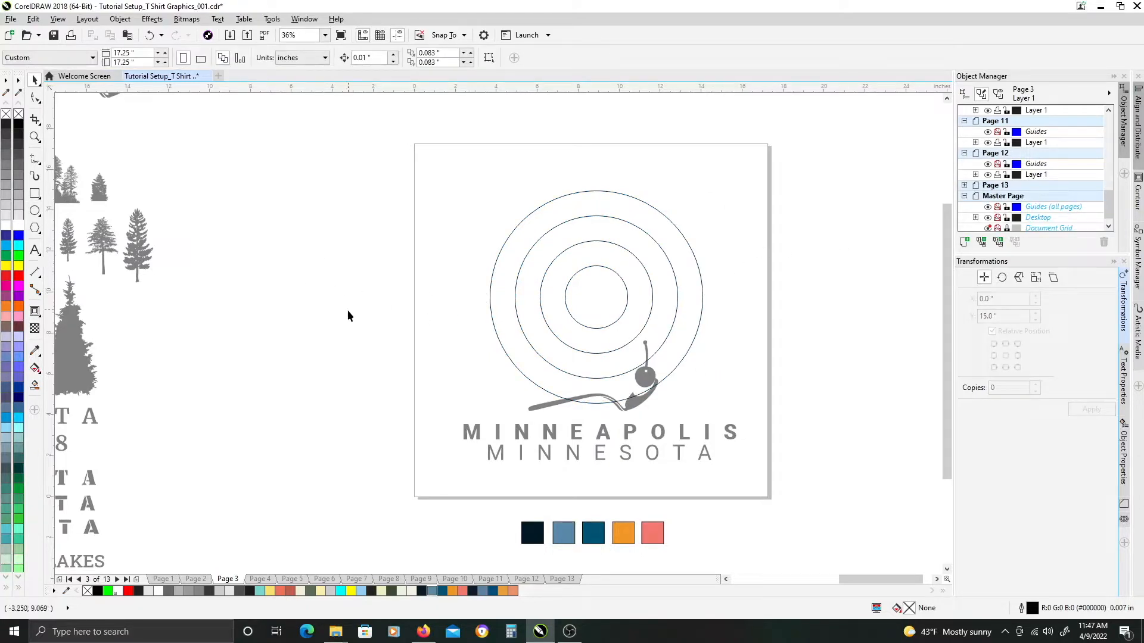
Draw a rectangle about 18.7 by 6.6 inches over the circles' lower half and a horizontal line about 22.2 inches long across them.
mouse_move(422, 443)
left_mouse_down()
mouse_move(802, 375)
mouse_move(805, 308)
left_mouse_up()
key("space")
left_click(363, 241)
key("F5")
left_click(371, 254)
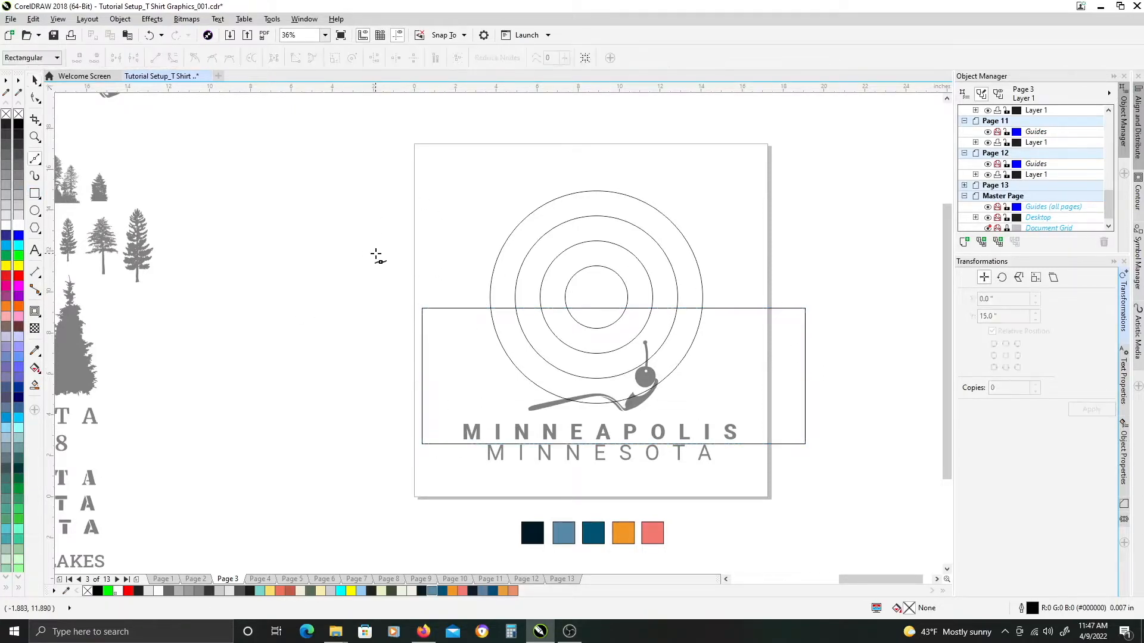
left_click(835, 254)
Align the horizontal line with the center of the smallest circle, and the rectangle's top edge with the line.
key("space")
left_click(623, 282, "shift")
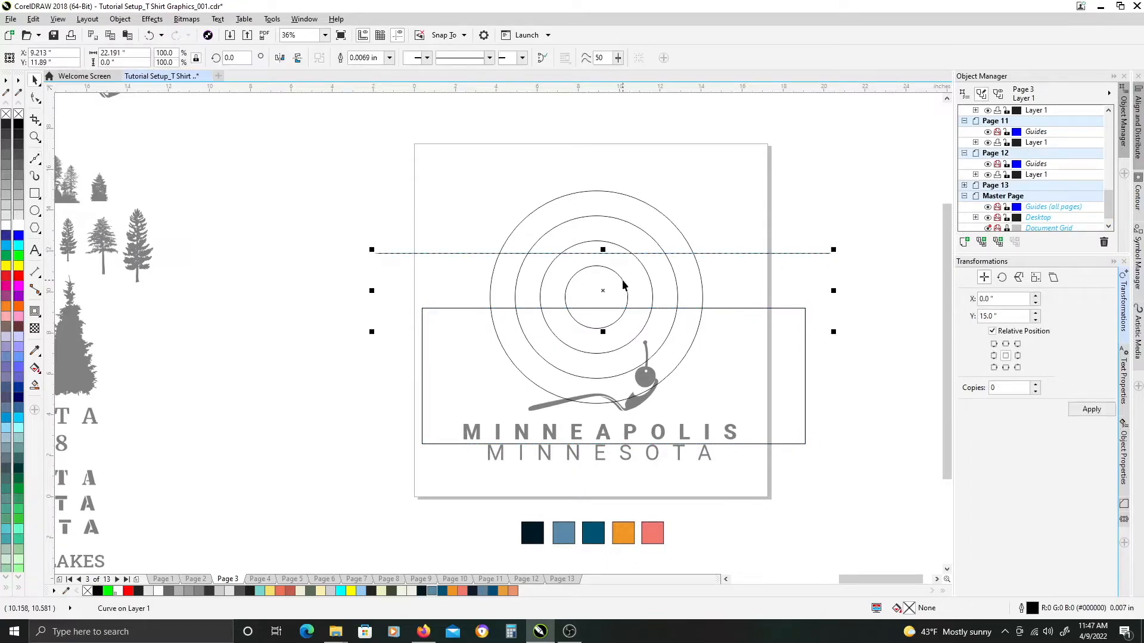
key("e")
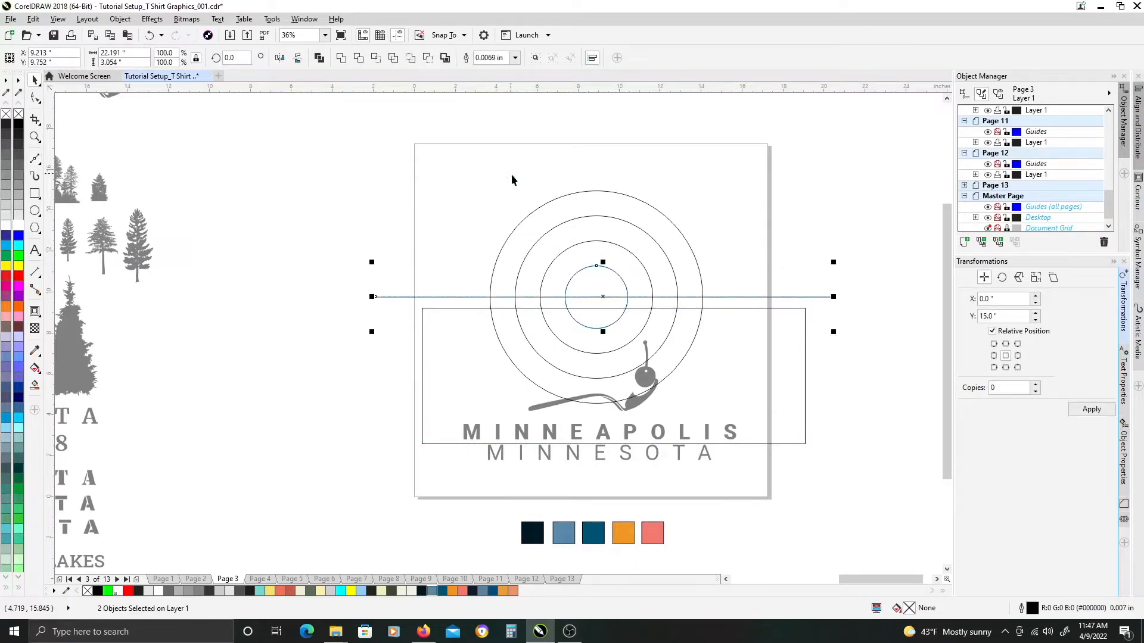
key("Escape")
left_click(804, 308)
left_click(809, 296, "shift")
key("Escape")
left_click(804, 305)
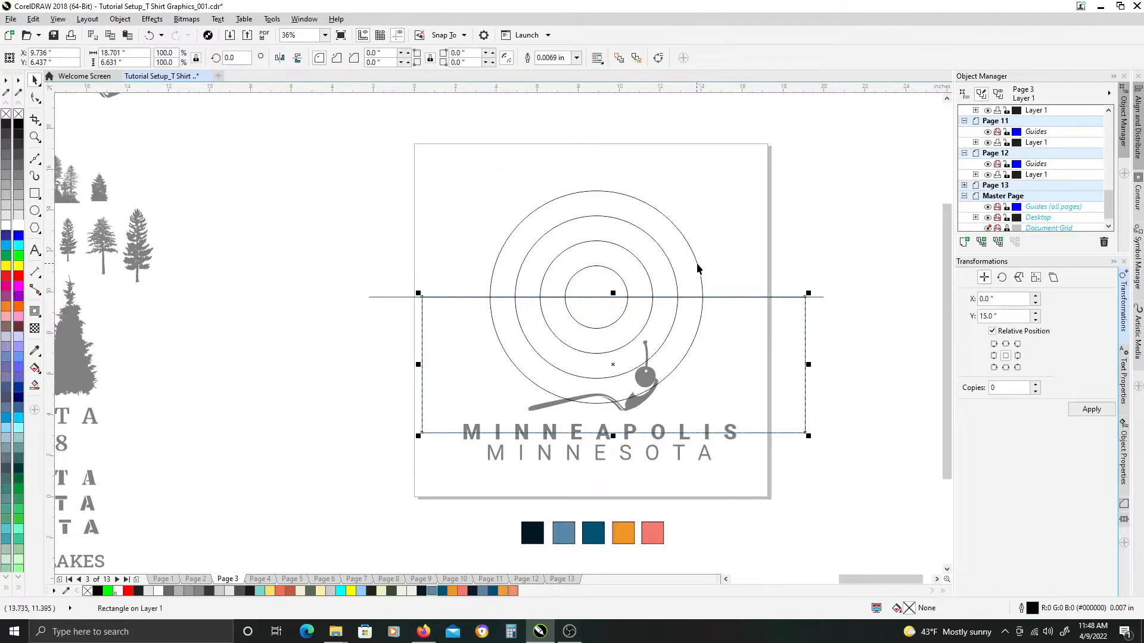
left_click(698, 268, "shift")
key("Escape")
left_click(640, 201)
key("Escape")
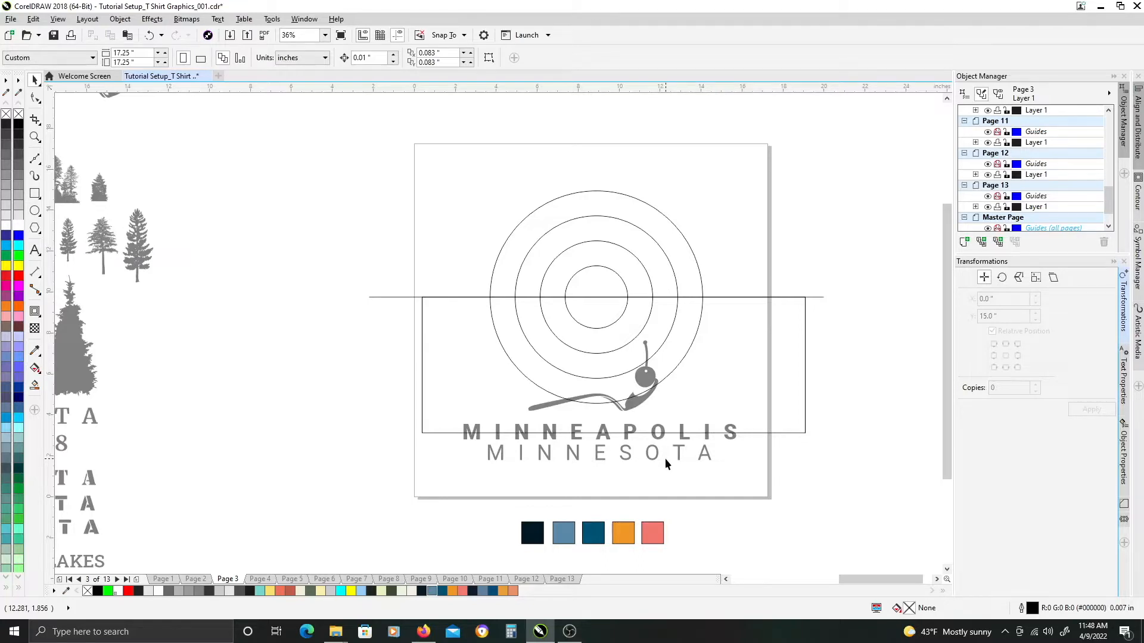
Trim the outermost circle with the rectangle, and delete the rectangle and the horizontal line.
left_click(804, 322)
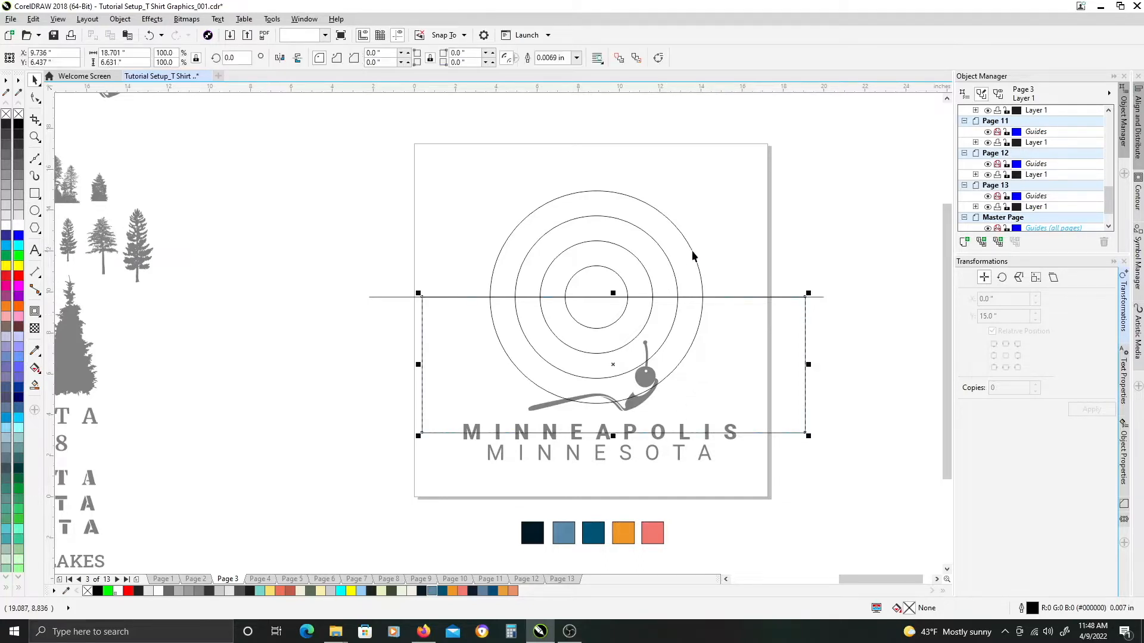
left_click(695, 254, "shift")
left_click(358, 58)
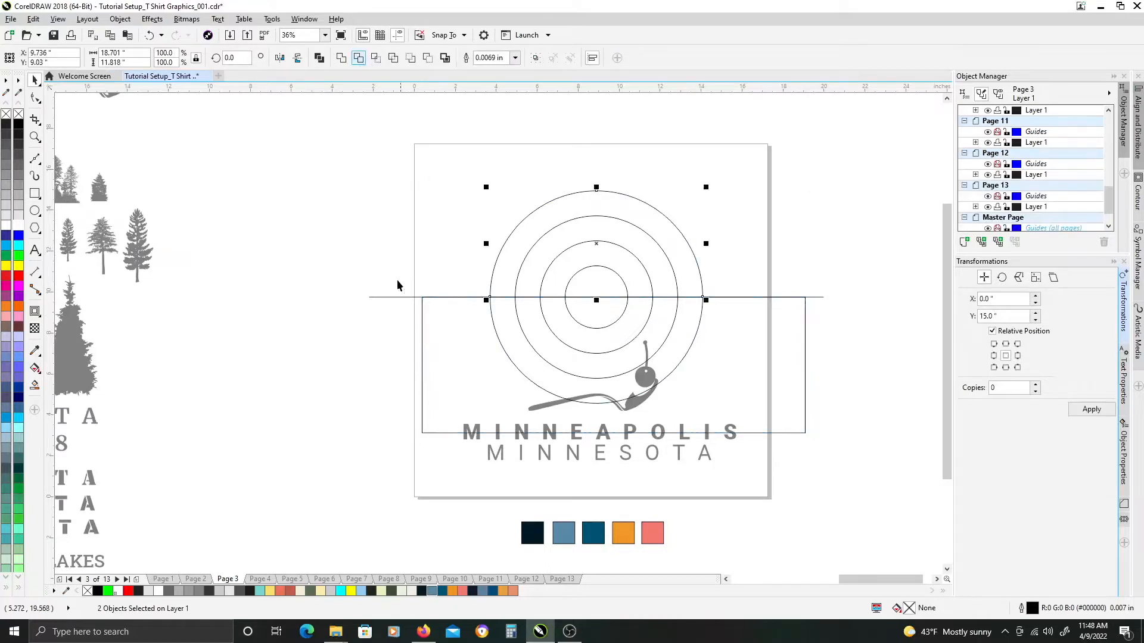
left_click(422, 309)
key("Delete")
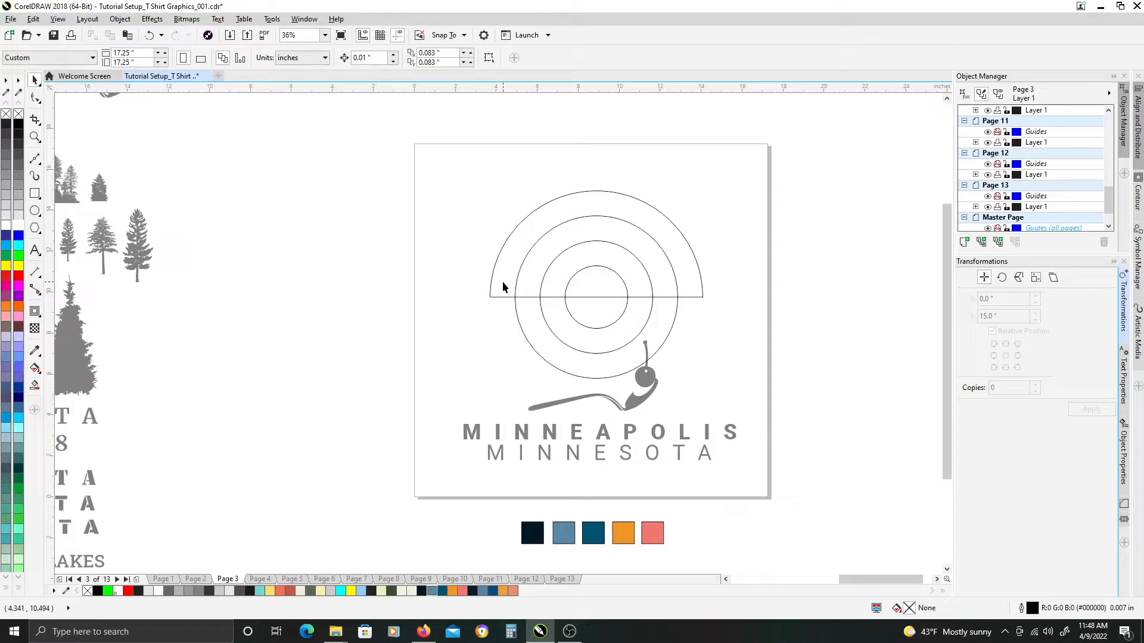
Undo the trim of the outermost circle and the deletion of the rectangle and line.
key("ctrl+z")
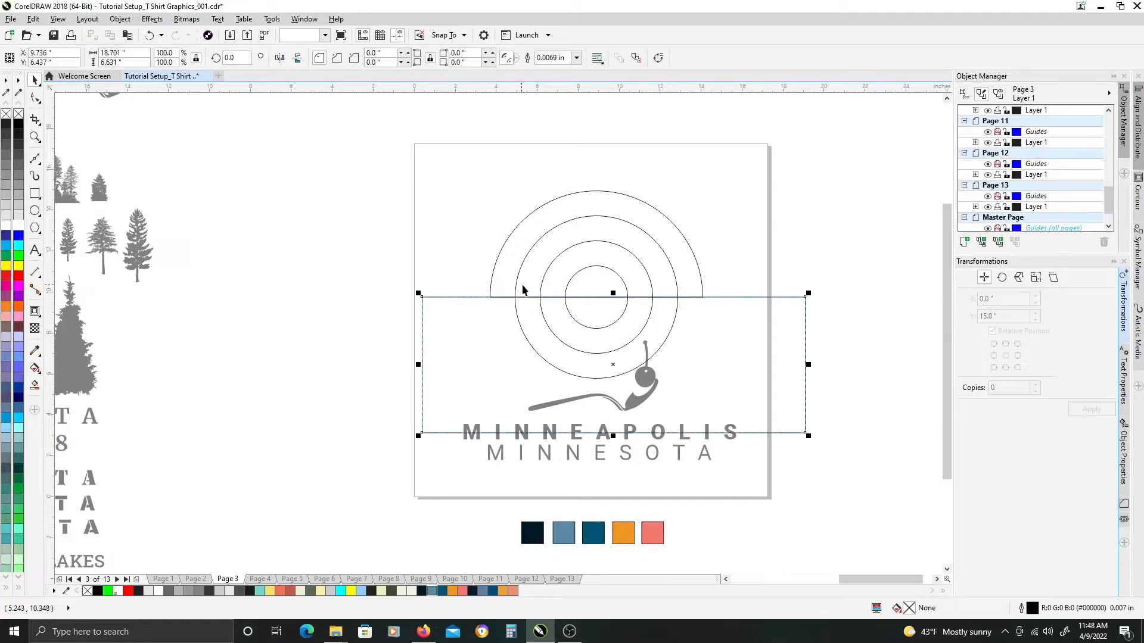
key("ctrl+z")
key("ctrl+z")
left_click(384, 276)
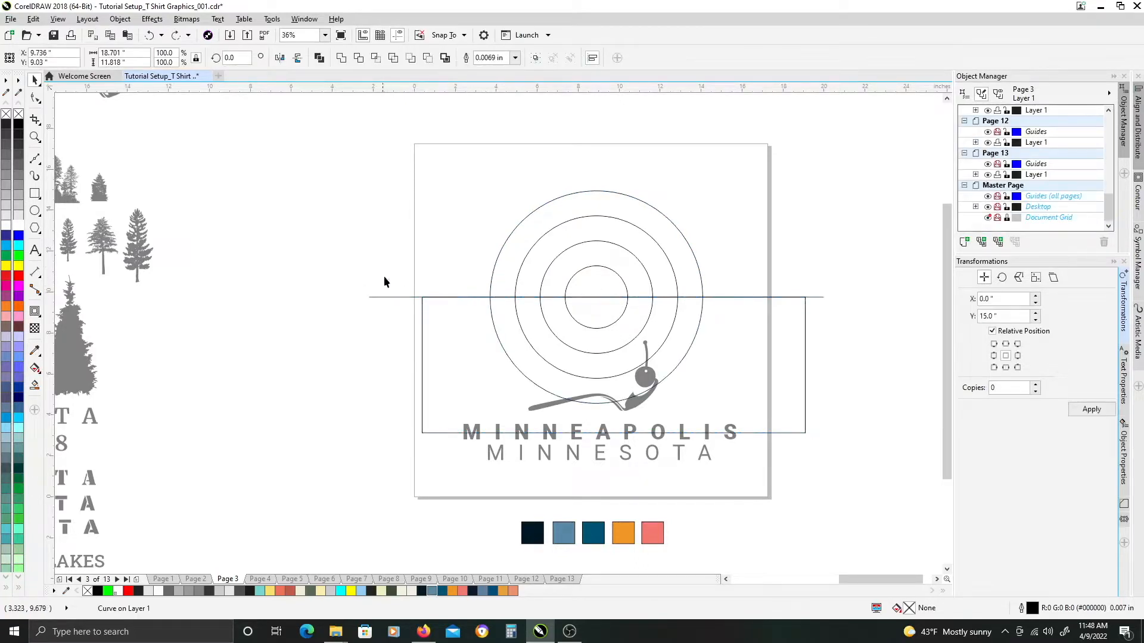
Group the four circles and center them on the page, enlarged to about 12.3 inches across.
left_click_drag(458, 115, 607, 325)
left_click_drag(743, 410, 744, 411)
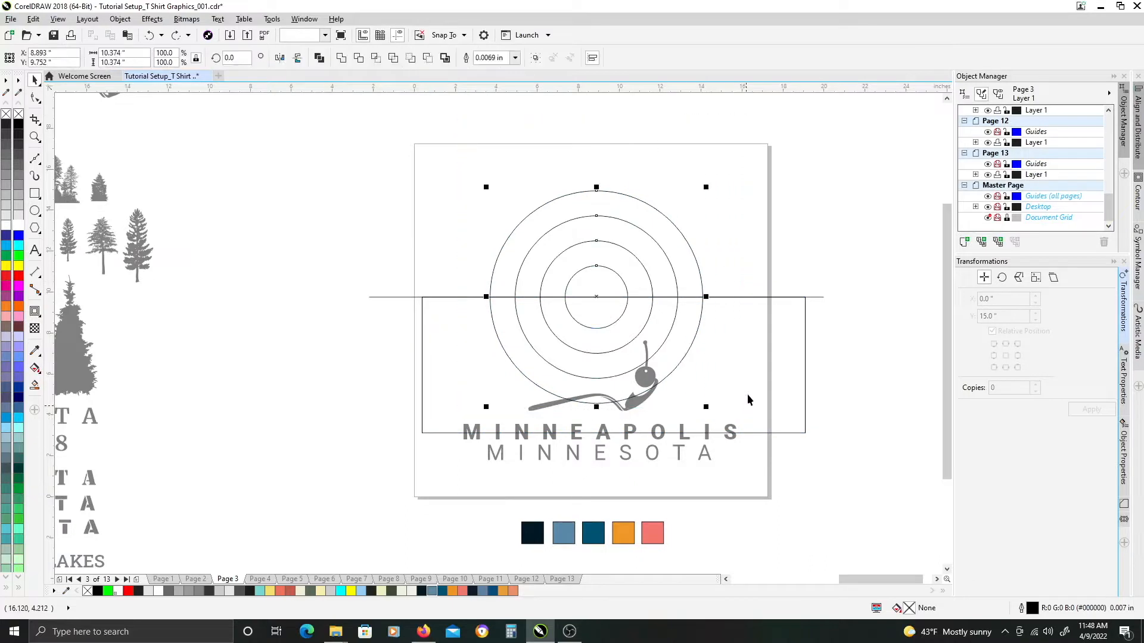
key("p")
left_click_drag(704, 213, 721, 192)
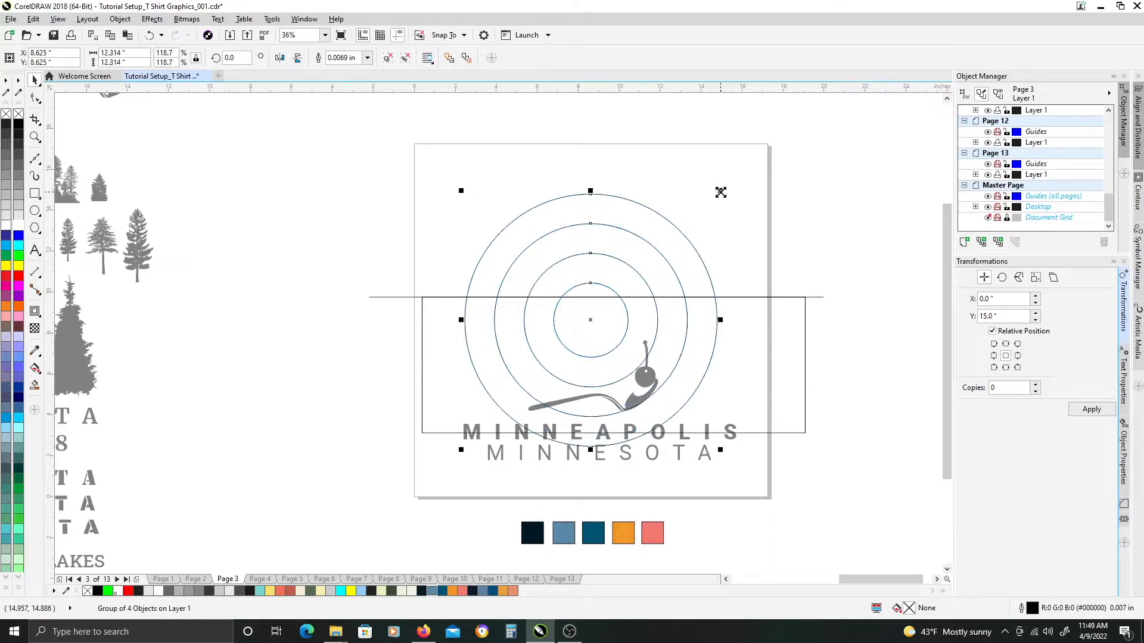
Realign the horizontal line with the enlarged circles' center and the rectangle's top edge with that line.
left_click(416, 297)
left_click(473, 275, "shift")
key("p")
left_click(432, 298)
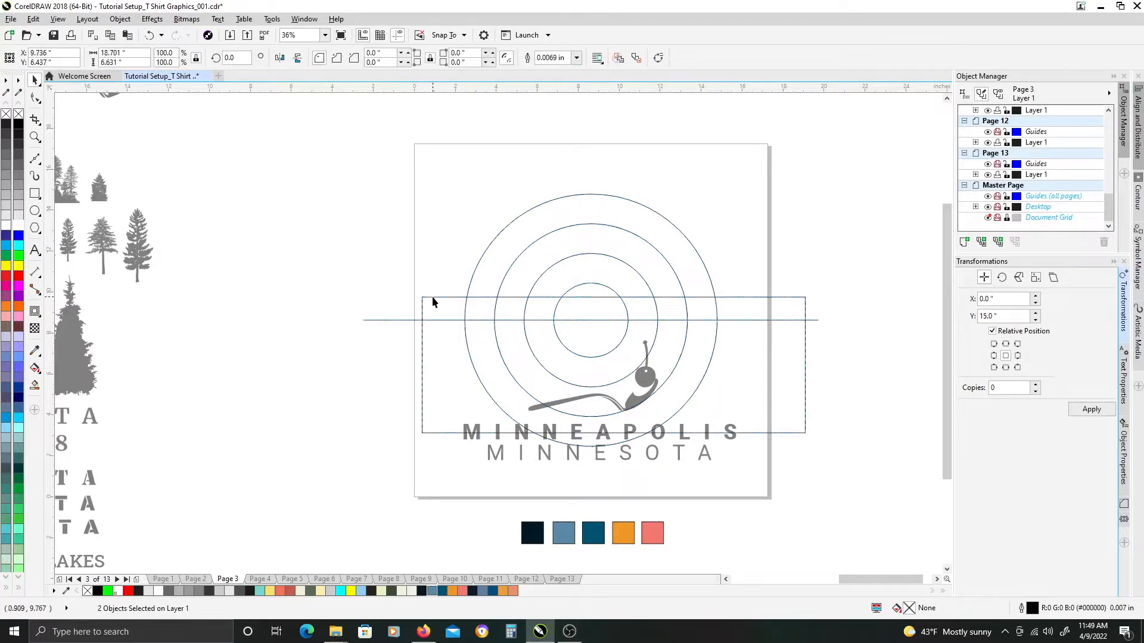
left_click(409, 320, "shift")
key("t")
left_click(429, 332)
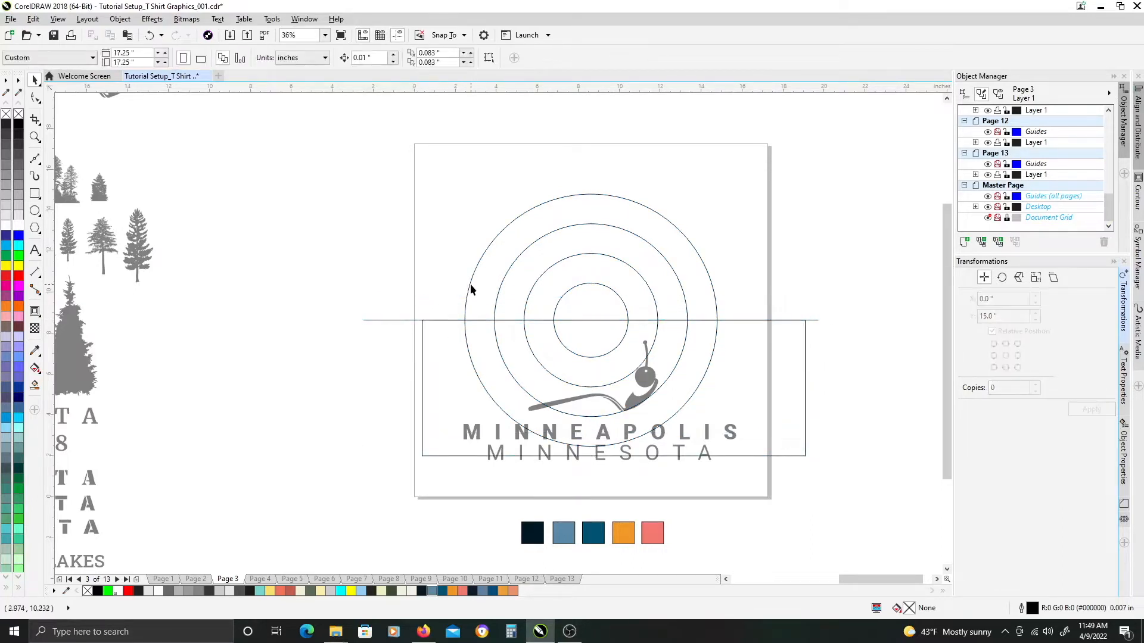
Ungroup the circles and trim the outermost one to its upper half with the rectangle.
left_click(469, 287)
left_click(423, 334)
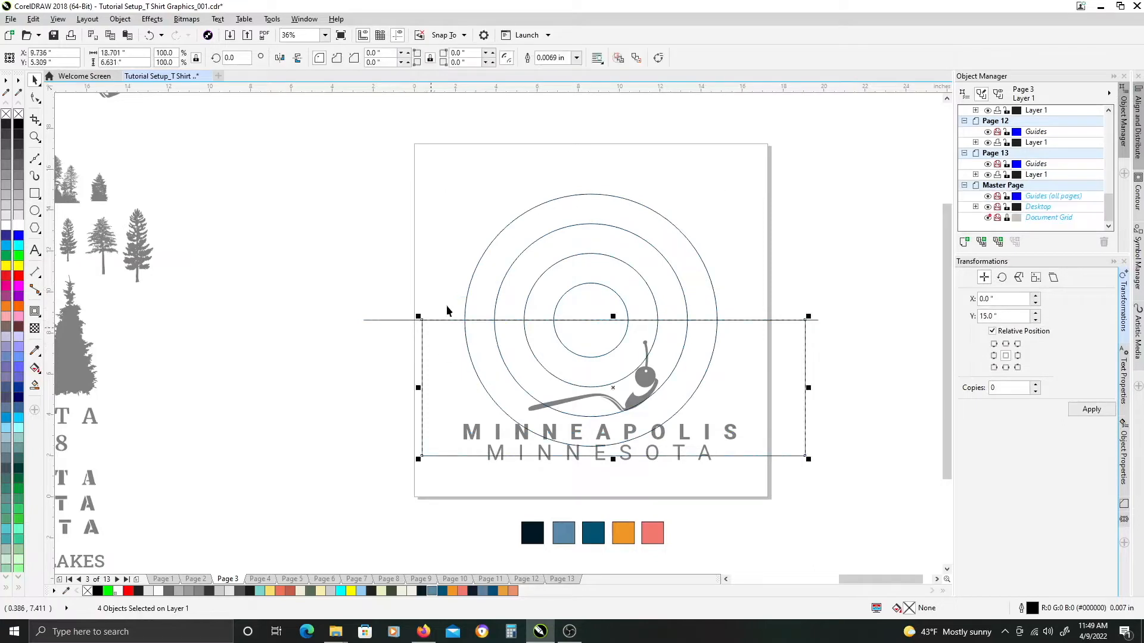
left_click(468, 289, "shift")
Delete the trimming rectangle and the horizontal guide line.
left_click(422, 335)
key("Delete")
left_click(394, 320)
key("Delete")
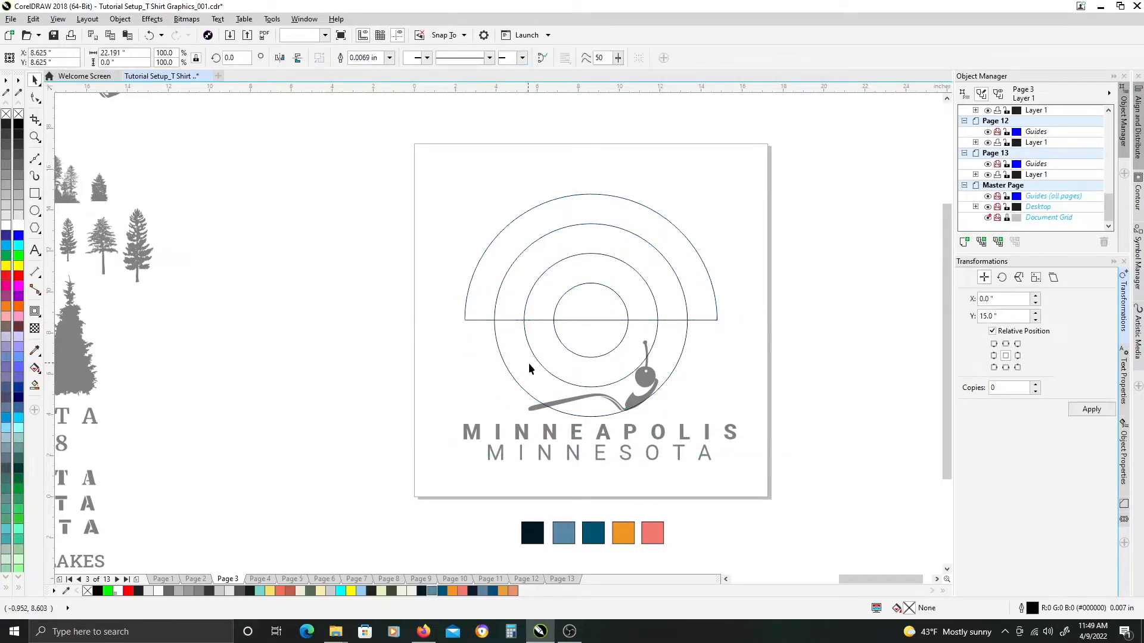
Move the cherry-and-spoon graphic up over the half circle and enlarge it to about 9.7 inches wide.
left_click(646, 378)
left_click_drag(646, 379, 595, 290)
left_click_drag(612, 249, 678, 212)
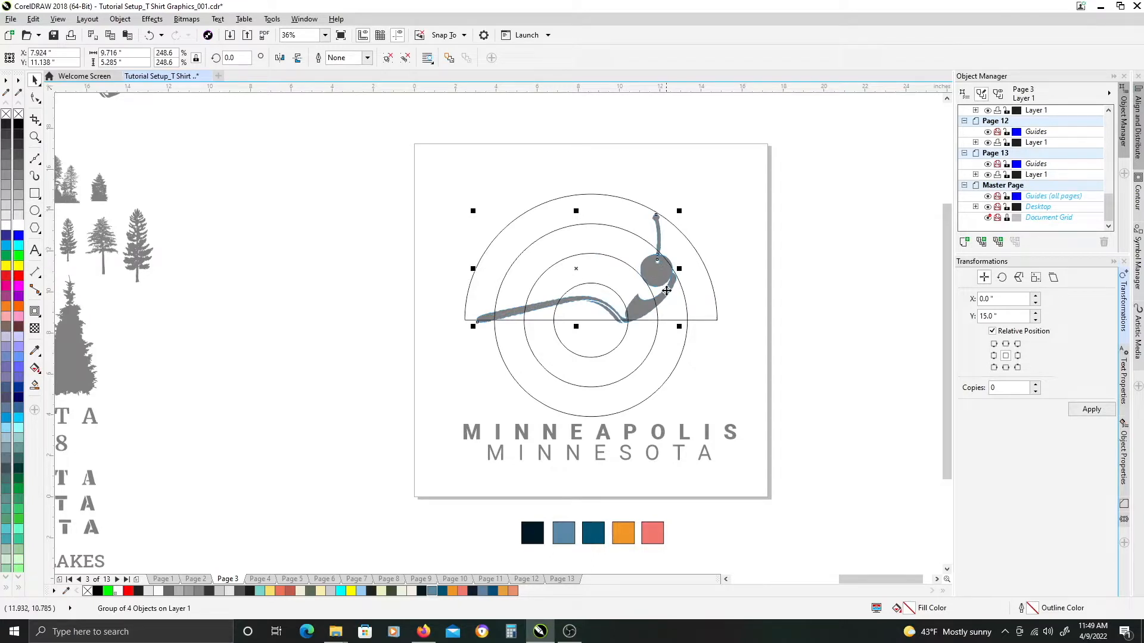
Undo the cherry-and-spoon placement, the rectangle and guide line deletions, and the trimming of the outermost circle.
key("ctrl+z")
key("ctrl+z")
key("ctrl+z")
key("ctrl+z")
key("ctrl+z")
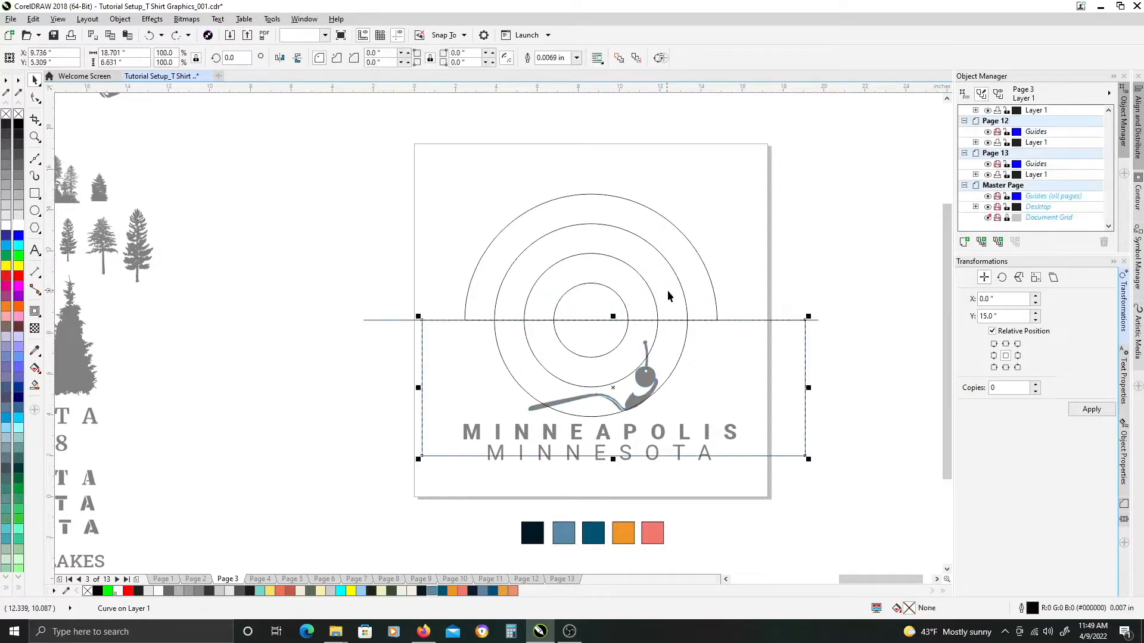
Move both text lines below the color swatches and enlarge the cherry-and-spoon graphic to about 9.6 inches wide over the circles.
left_click_drag(836, 481, 391, 390)
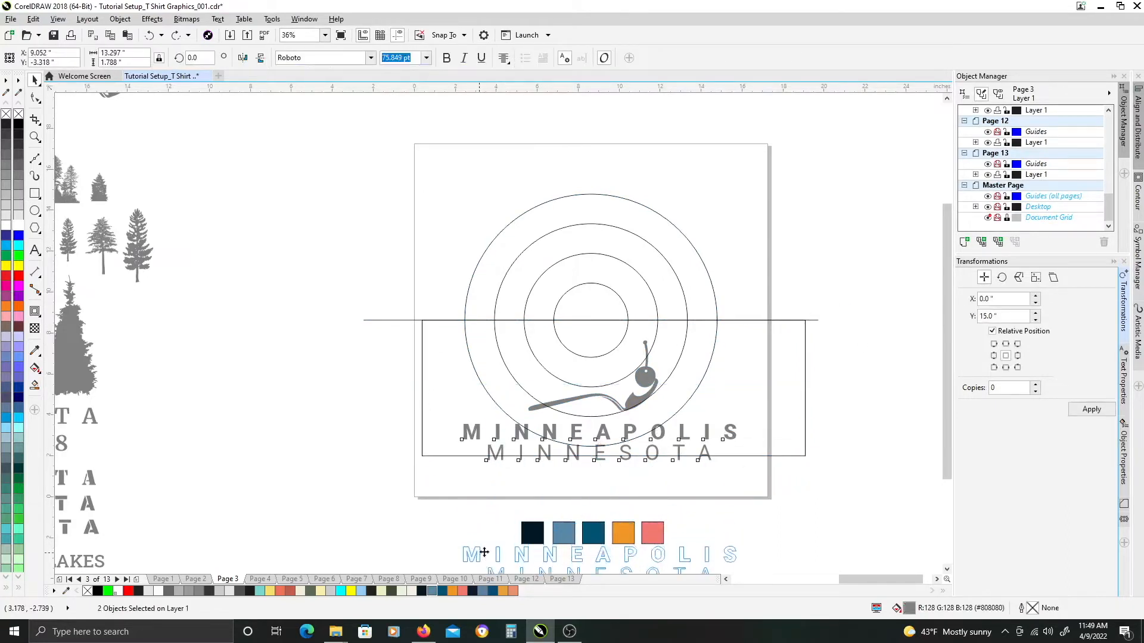
left_click_drag(572, 398, 512, 343)
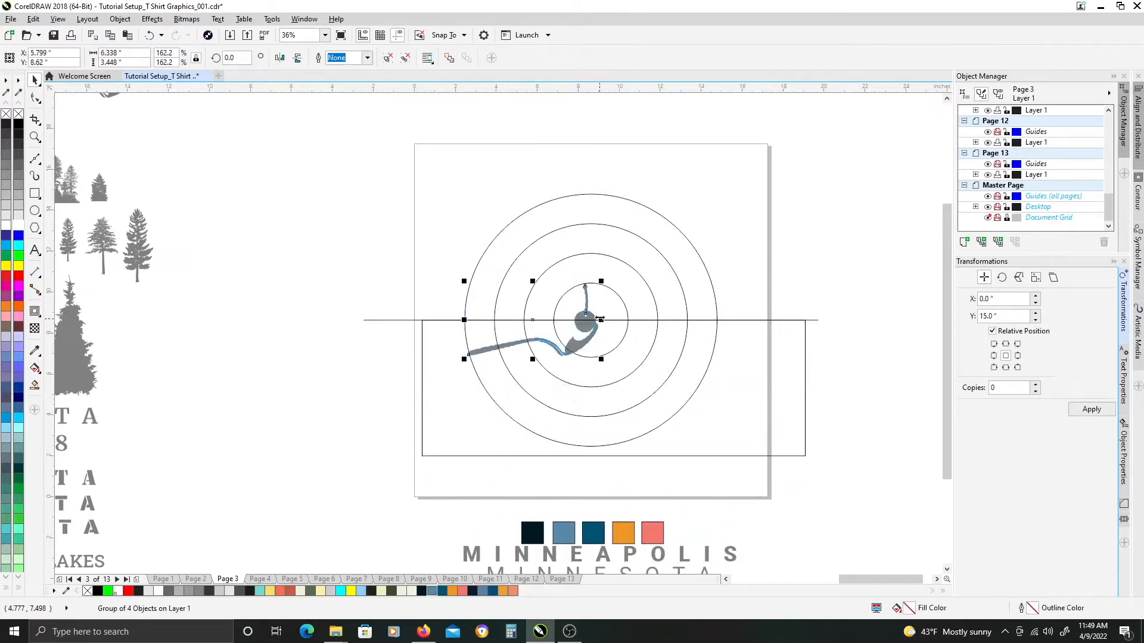
left_click_drag(605, 280, 698, 233)
left_click_drag(672, 299, 678, 286)
left_click_drag(710, 237, 694, 245)
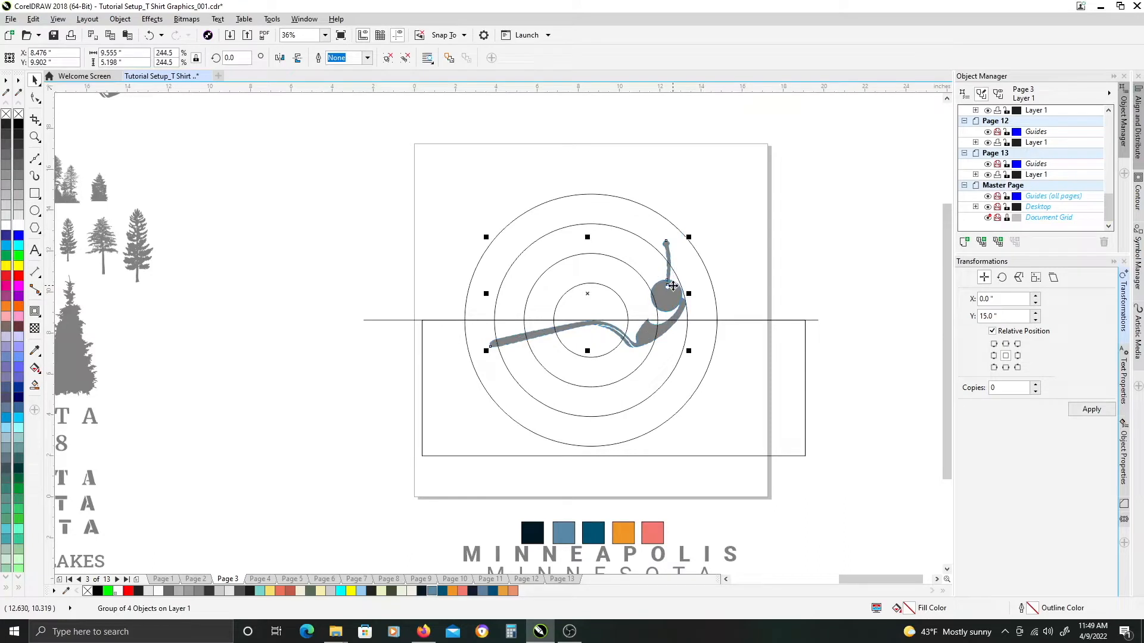
left_click_drag(666, 295, 672, 304)
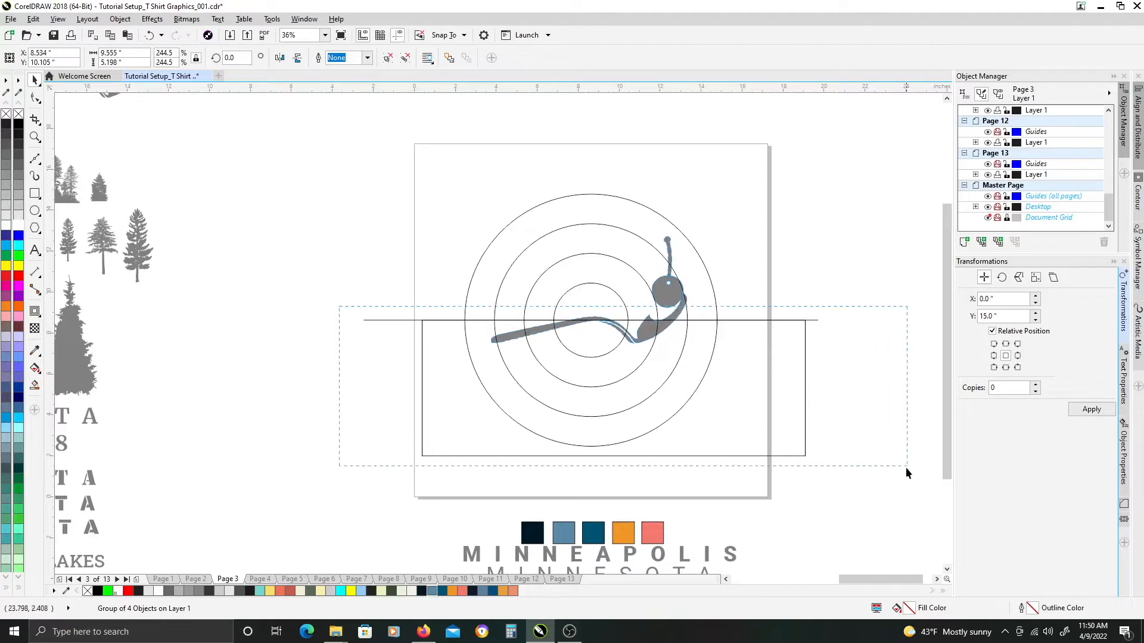
Lower the rectangle and horizontal line to the spoon's base, and shift them slightly upward together with the cherry-and-spoon graphic.
left_click_drag(906, 467, 905, 467)
scroll(545, 372, "up", 2)
left_click_drag(319, 266, 322, 309)
scroll(489, 417, "down", 2)
left_click(621, 325, "shift")
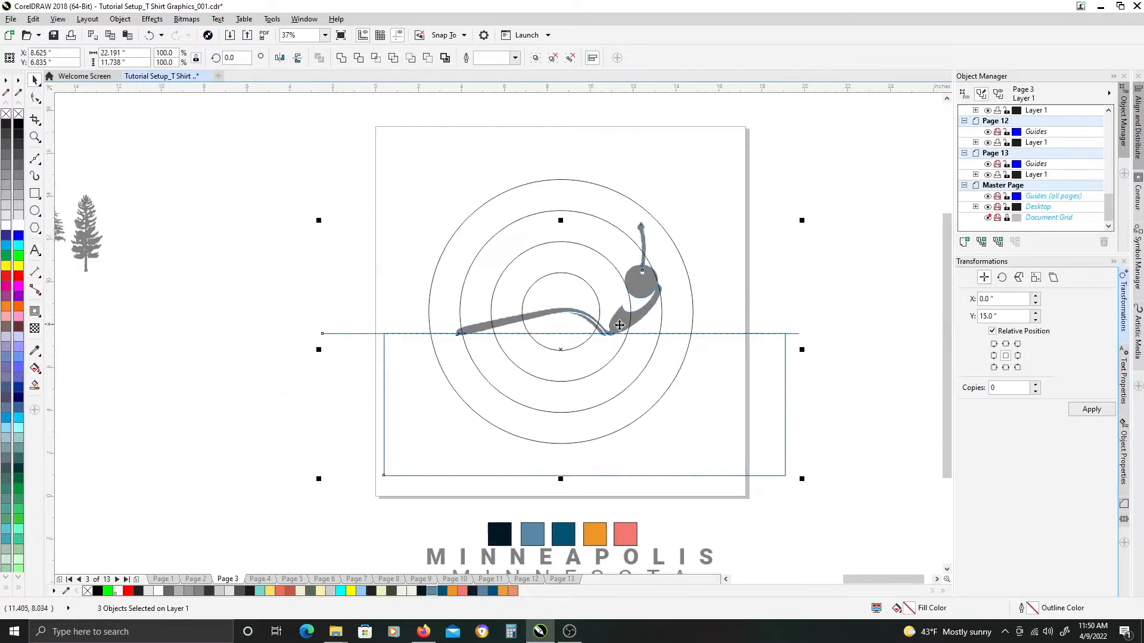
scroll(621, 325, "up", 2)
left_click_drag(621, 325, 613, 323)
key("Up")
key("Up")
scroll(632, 327, "down", 1)
left_click(785, 291)
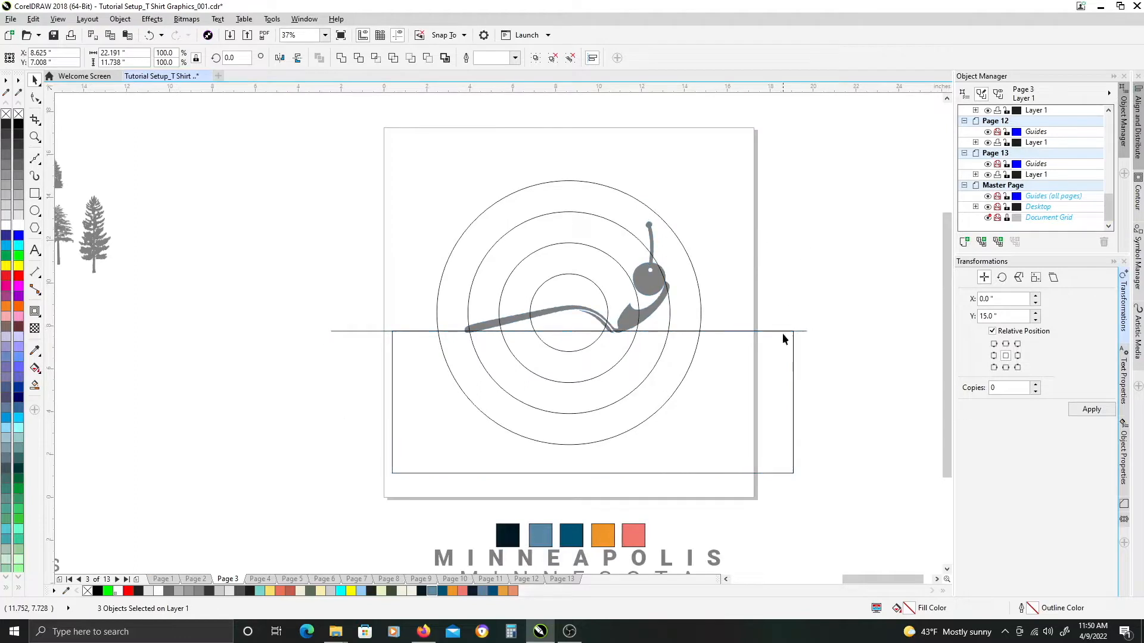
Trim the outermost circle's lower part with the rectangle and delete the rectangle.
left_click_drag(786, 291, 768, 230)
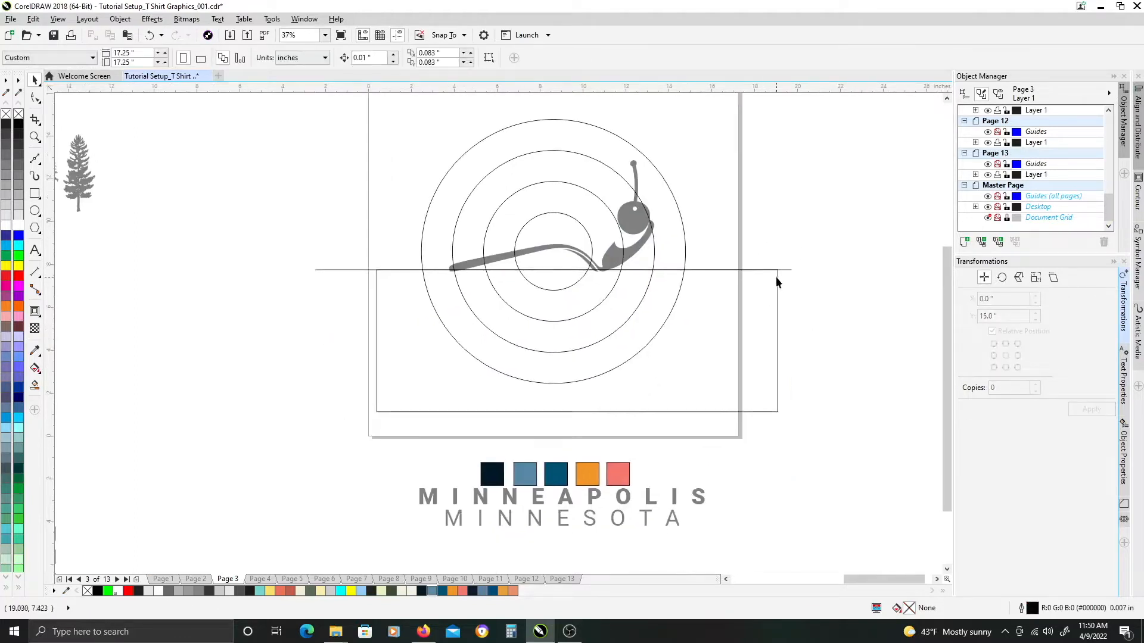
left_click(778, 280)
left_click(685, 241, "shift")
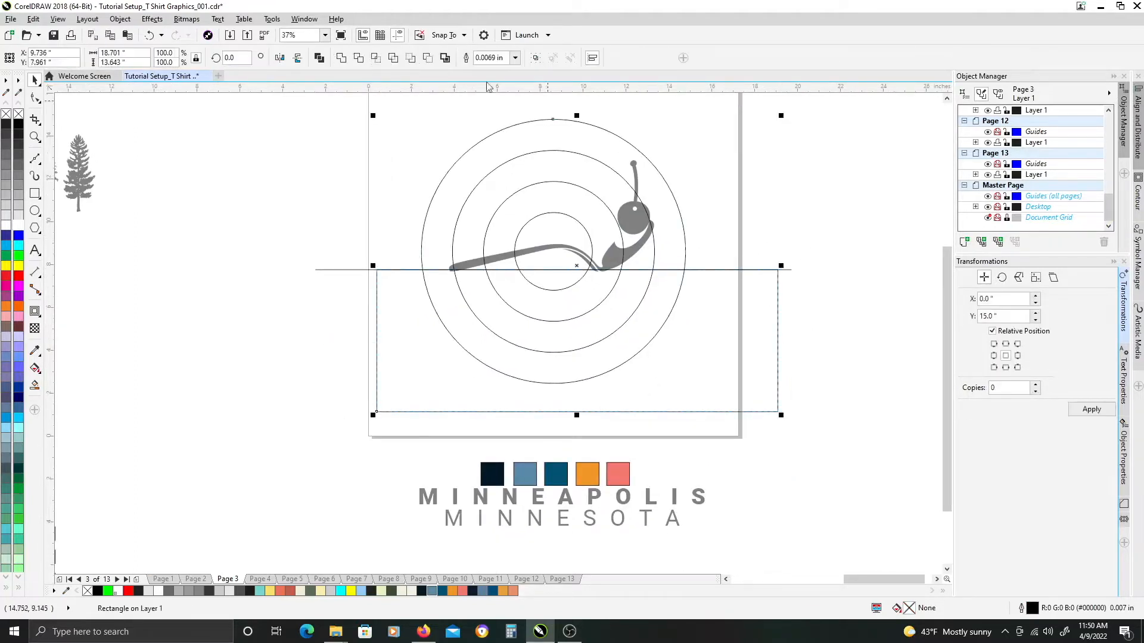
left_click(361, 58)
left_click(376, 280)
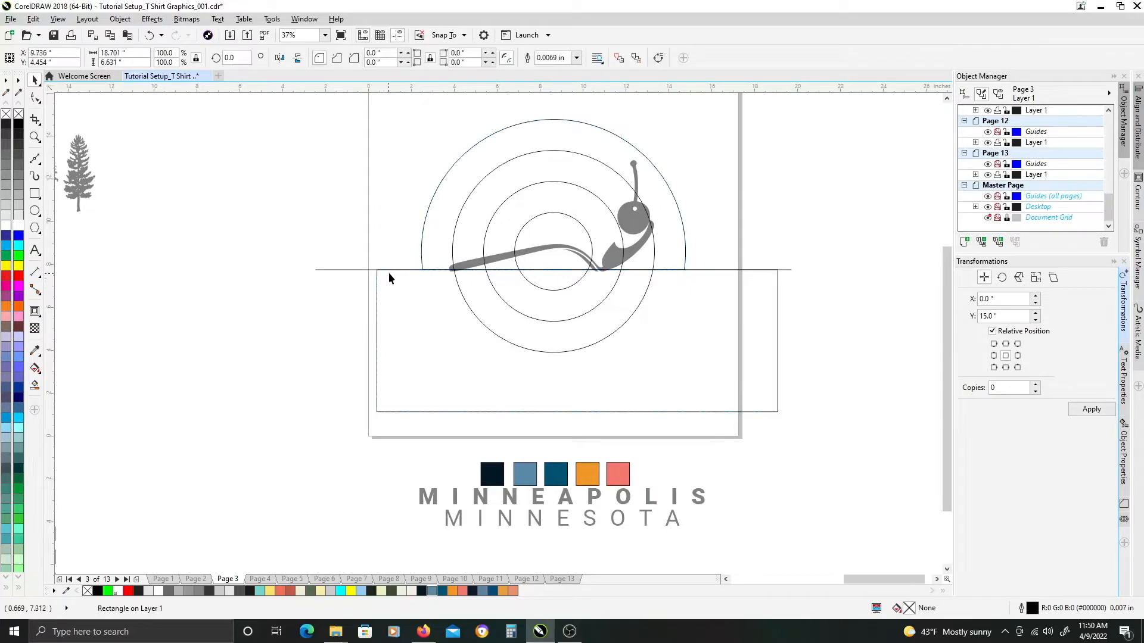
key("Delete")
Copy the swatch fills onto the circles from the center outward: orange, coral, light blue and dark blue.
left_click(421, 263)
scroll(452, 325, "up", 1)
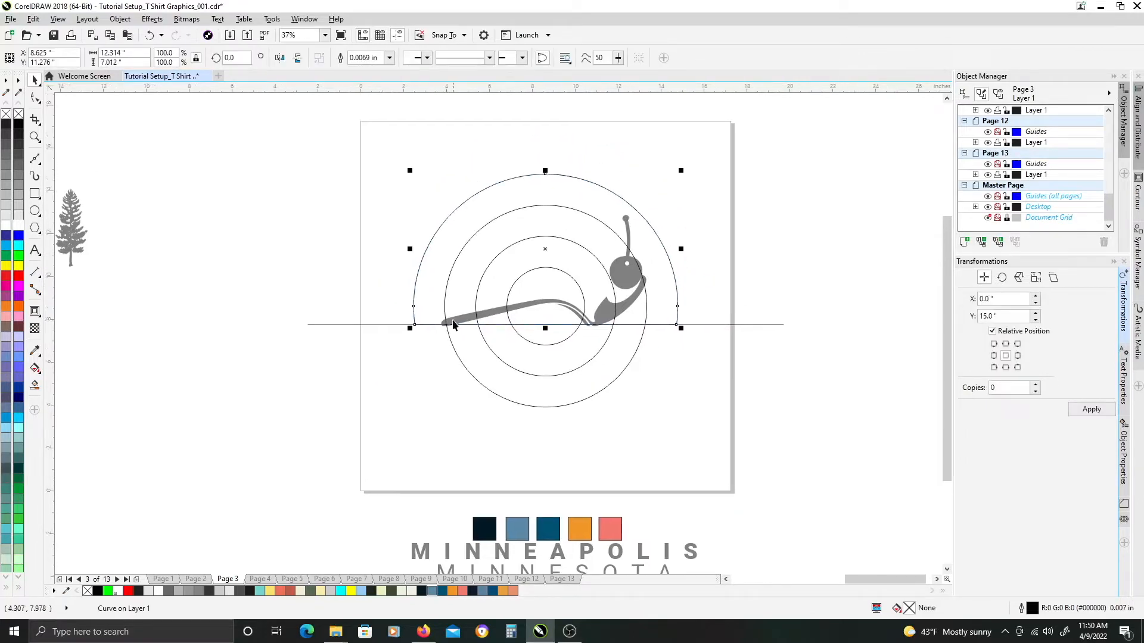
scroll(529, 329, "down", 1)
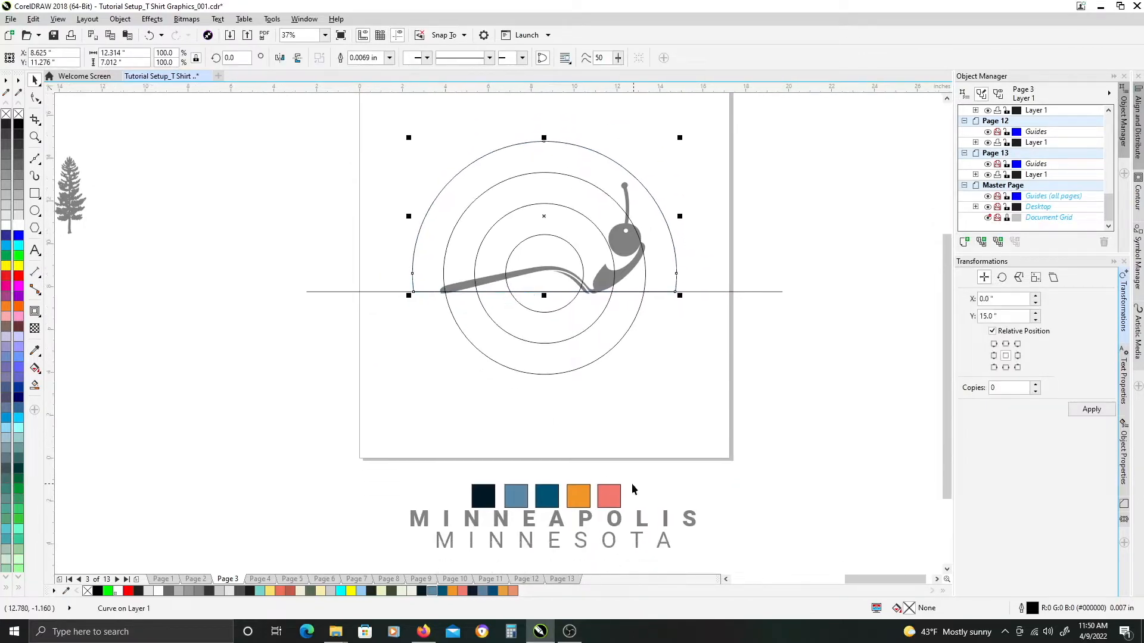
left_click(612, 491)
left_click_drag(583, 496, 555, 256)
left_click(590, 302)
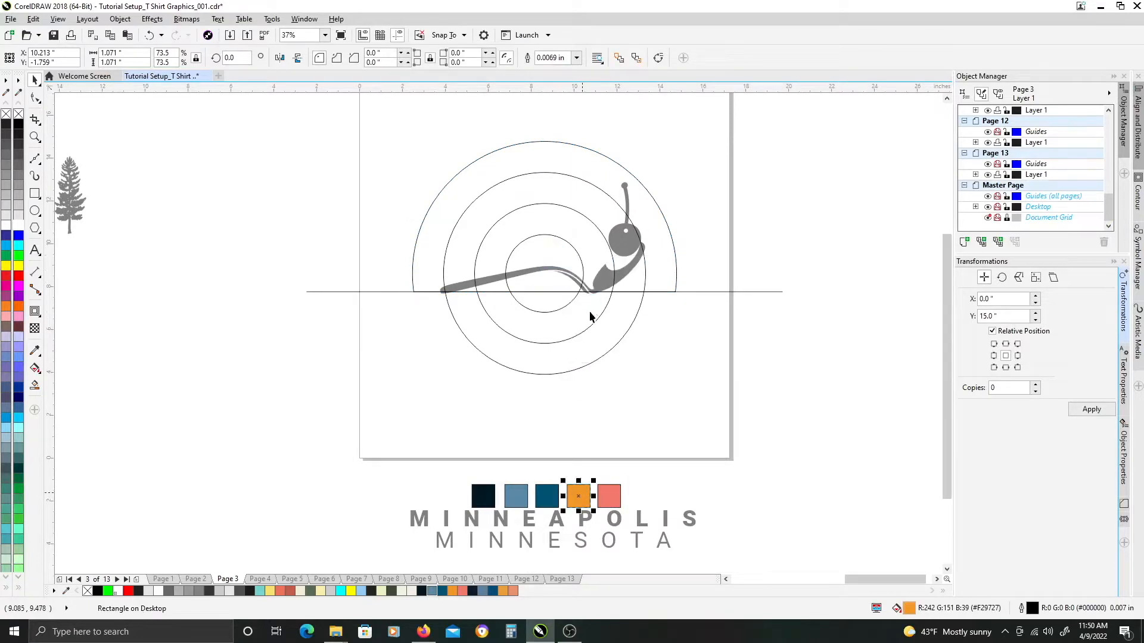
left_click_drag(593, 329, 558, 220)
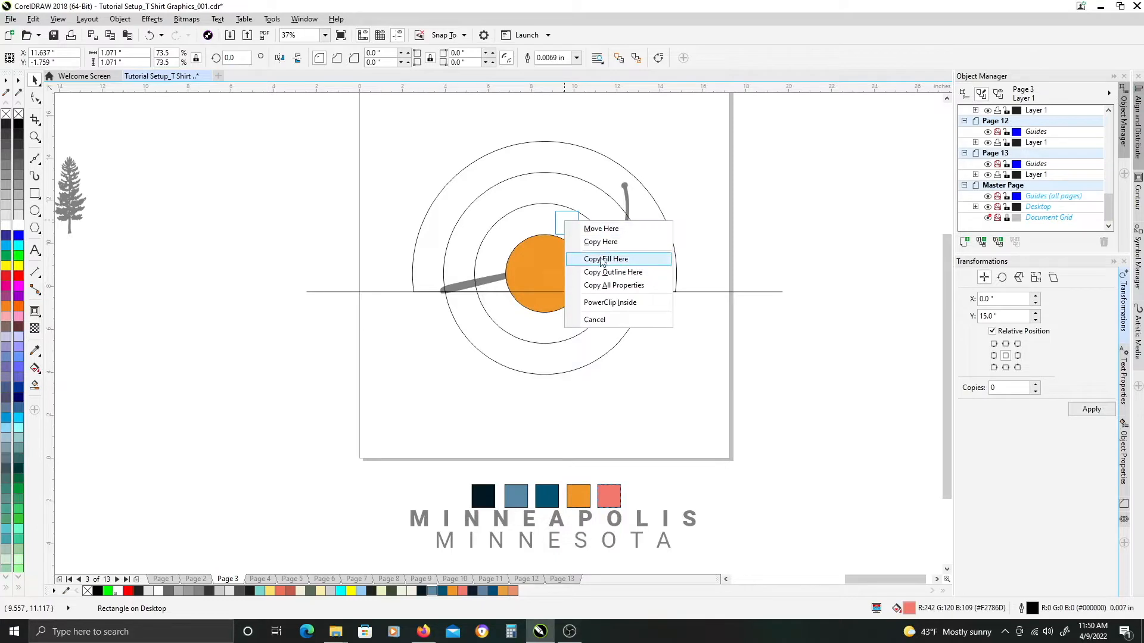
left_click(601, 259)
left_click_drag(517, 498, 544, 181)
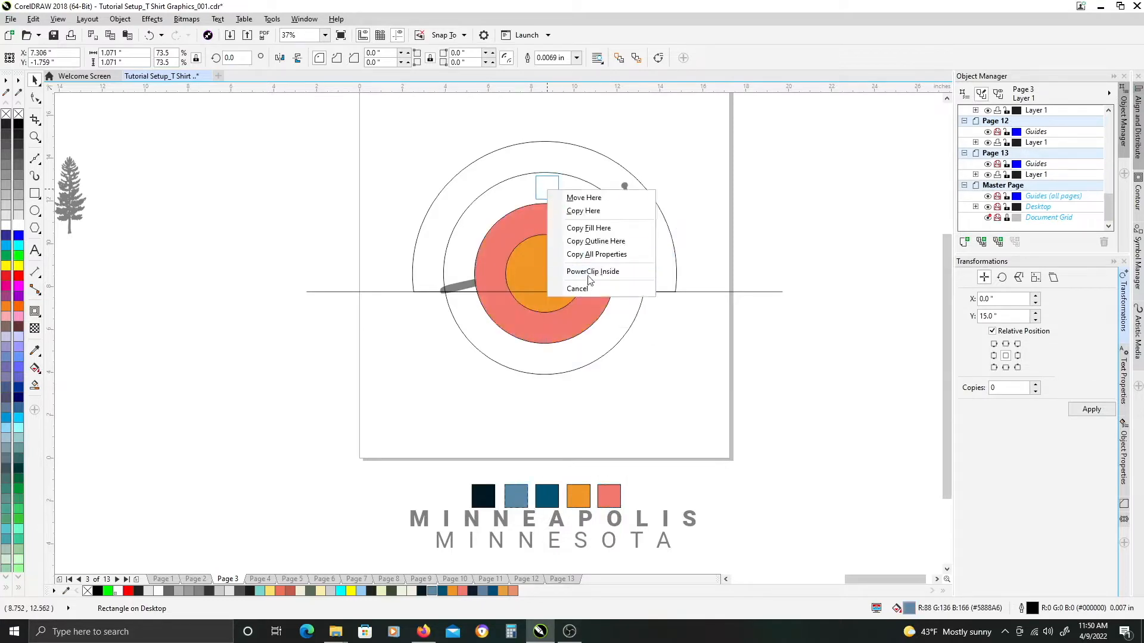
left_click(601, 227)
left_click_drag(544, 501, 522, 162)
left_click(558, 207)
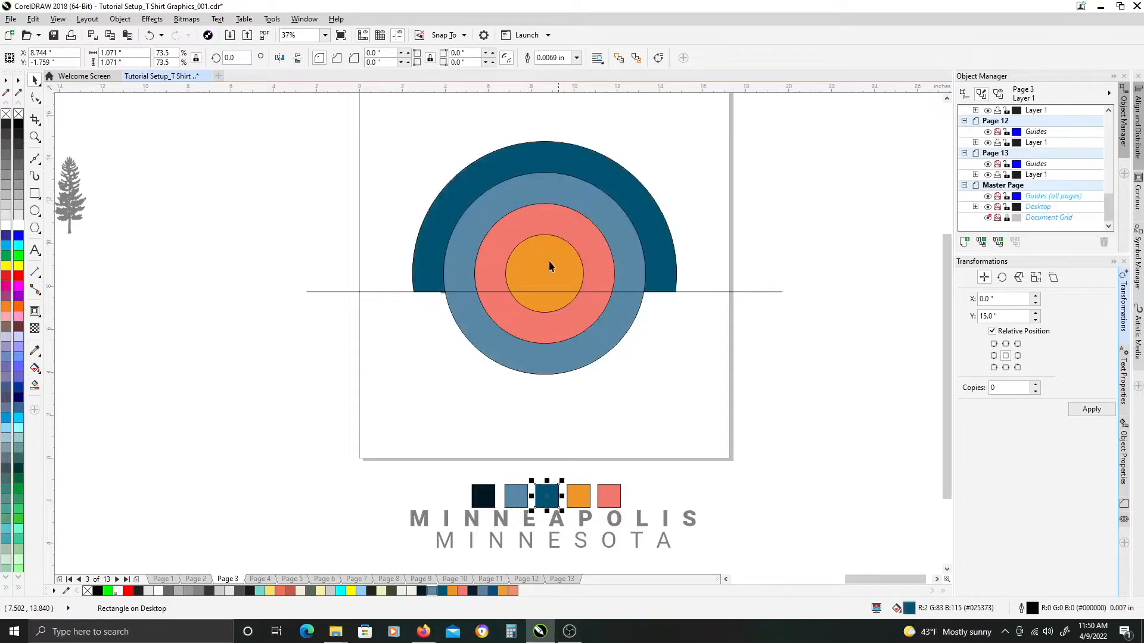
Send the colored circles behind the cherry-and-spoon graphic and fill the graphic with white.
left_click(427, 263)
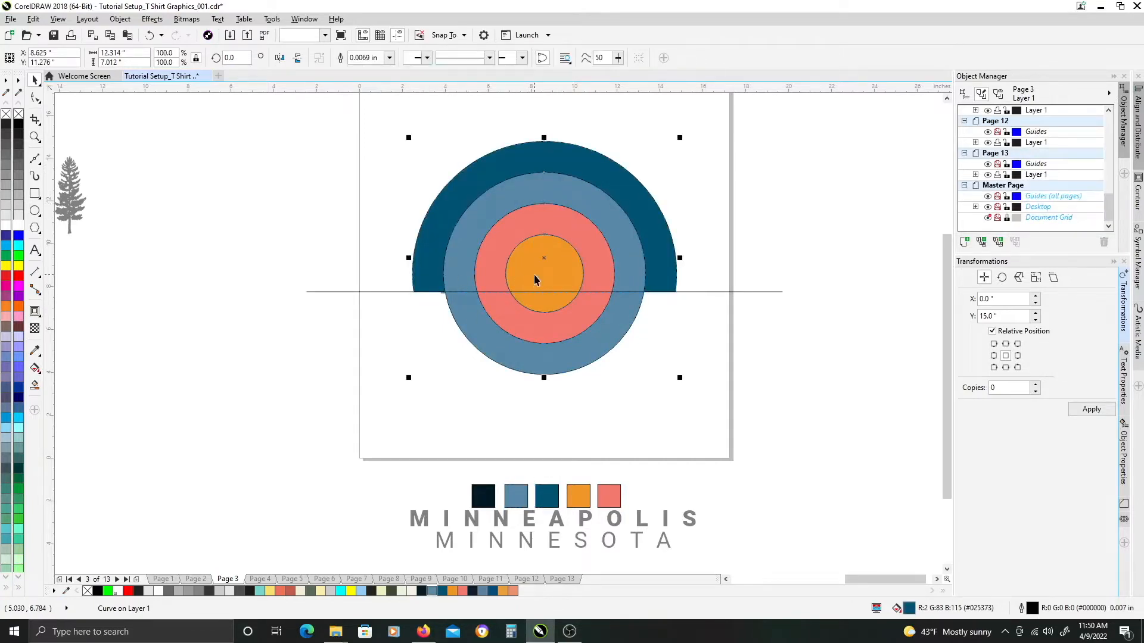
key("shift+Page_Down")
left_click(610, 244)
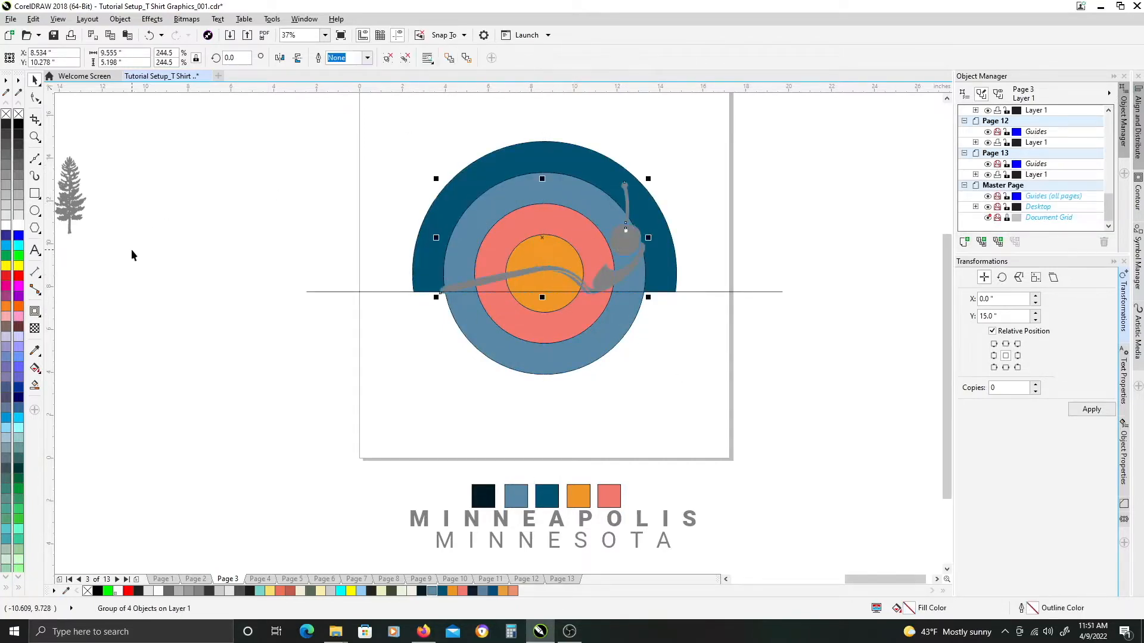
left_click(17, 225)
Ungroup the cherry-and-spoon graphic and combine the highlight dot with the white artwork so it cuts a hole in the cherry.
scroll(618, 255, "up", 2)
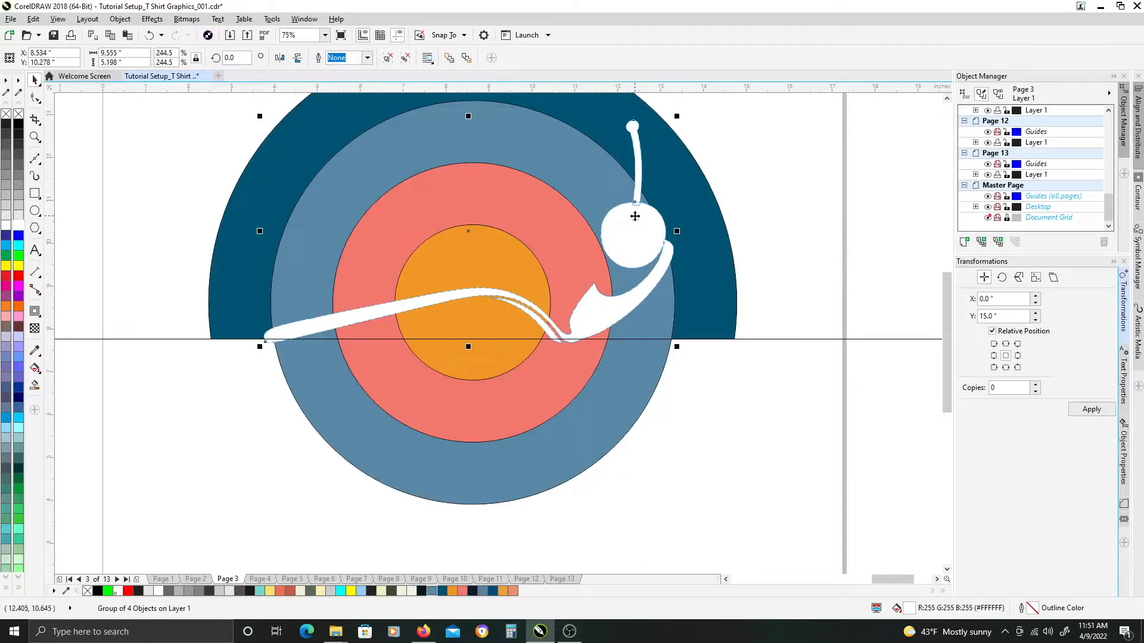
left_click(633, 216, "ctrl")
left_click(652, 234)
left_click_drag(794, 230, 620, 353)
key("ctrl+u")
left_click(789, 316)
left_click(479, 349)
left_click(464, 308, "shift")
left_click(489, 388, "shift")
left_click(460, 342)
left_click(463, 358, "shift")
left_click(319, 57)
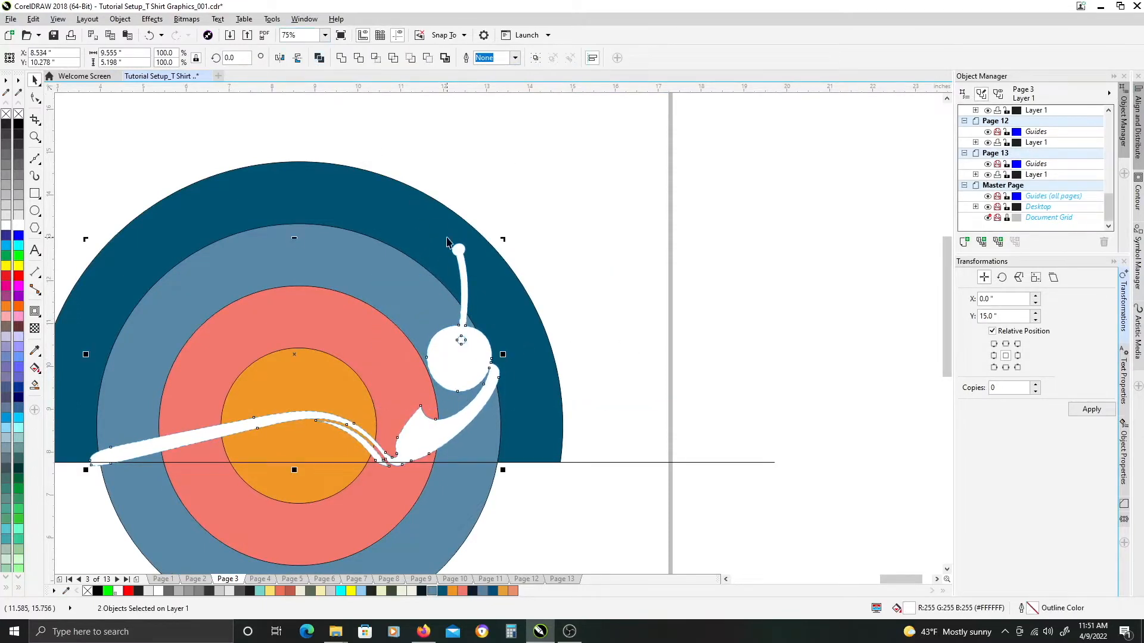
left_click(710, 294)
Add a one-step outside contour with a 0.2-inch offset and mitered corners to the dark blue shape, and break it apart.
left_click_drag(603, 364, 722, 252)
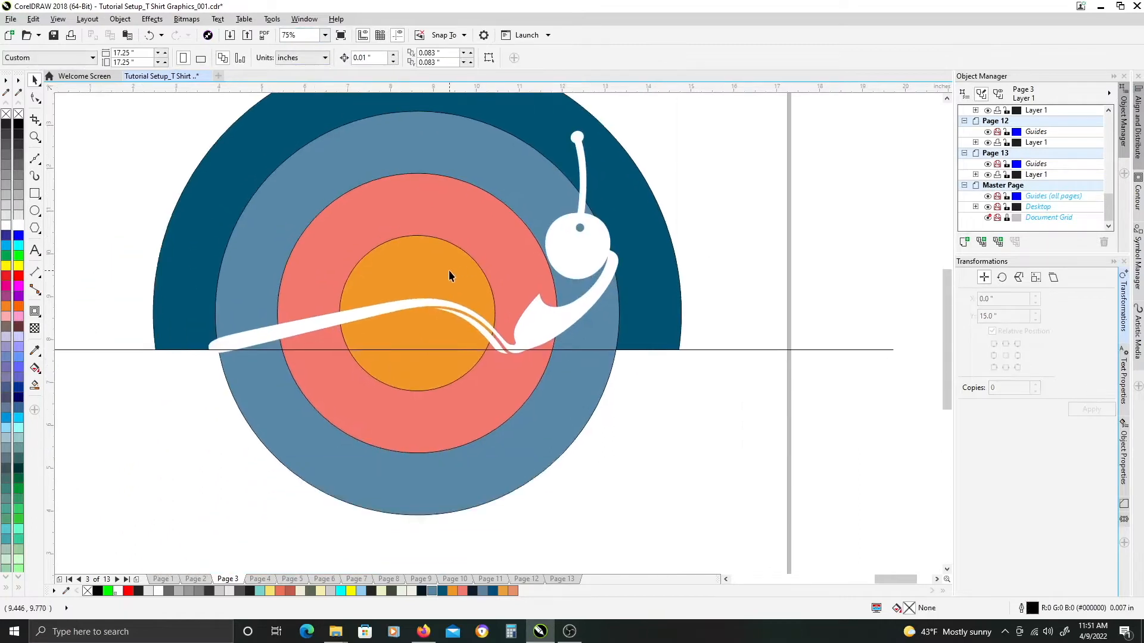
scroll(535, 315, "down", 2)
left_click(560, 322)
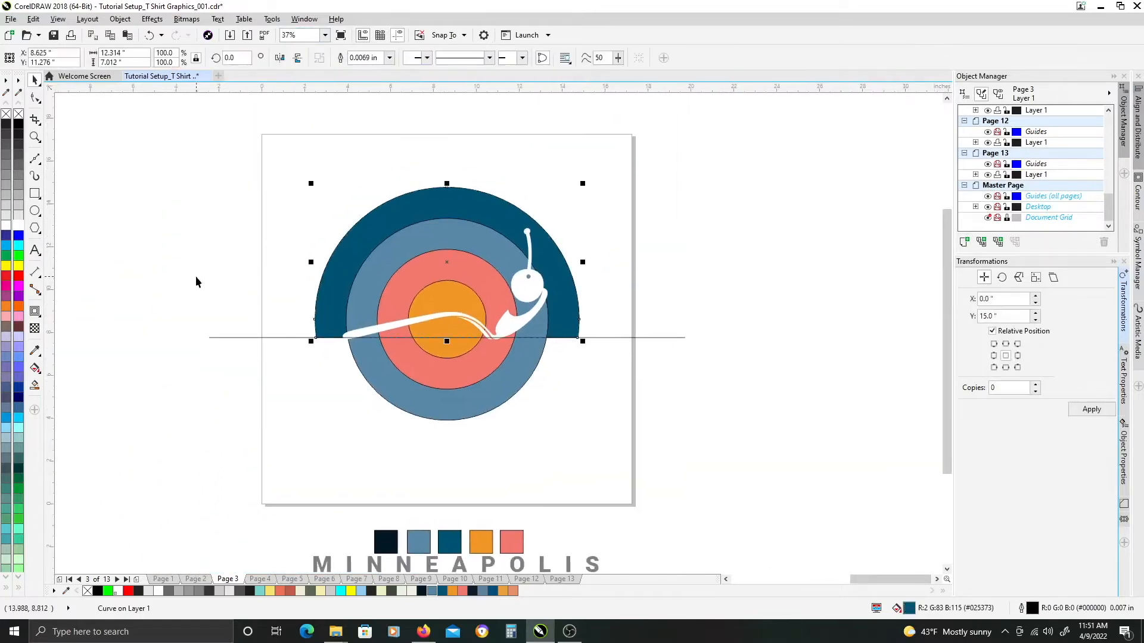
left_click(35, 311)
left_click_drag(315, 262, 236, 262)
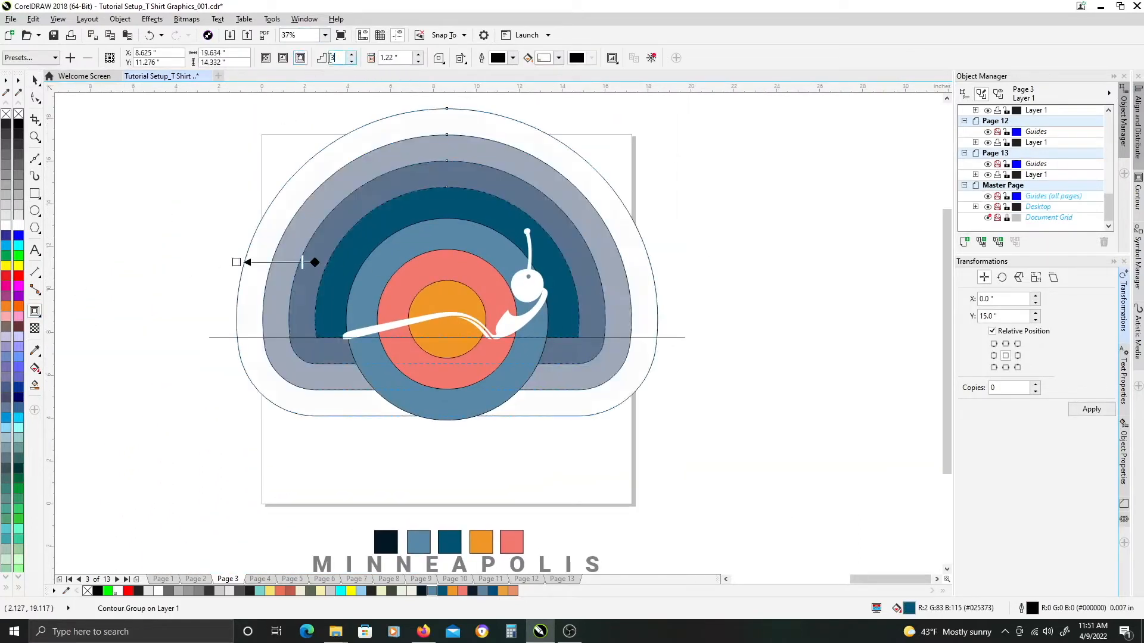
type("1")
key("Return")
double_click(408, 60)
type("0.2")
key("Return")
left_click(441, 58)
left_click(448, 74)
key("ctrl+k")
key("space")
Copy the dark blue swatch fill onto the contour shape and delete the horizontal guide line.
left_click(675, 284)
left_click_drag(446, 541, 577, 284)
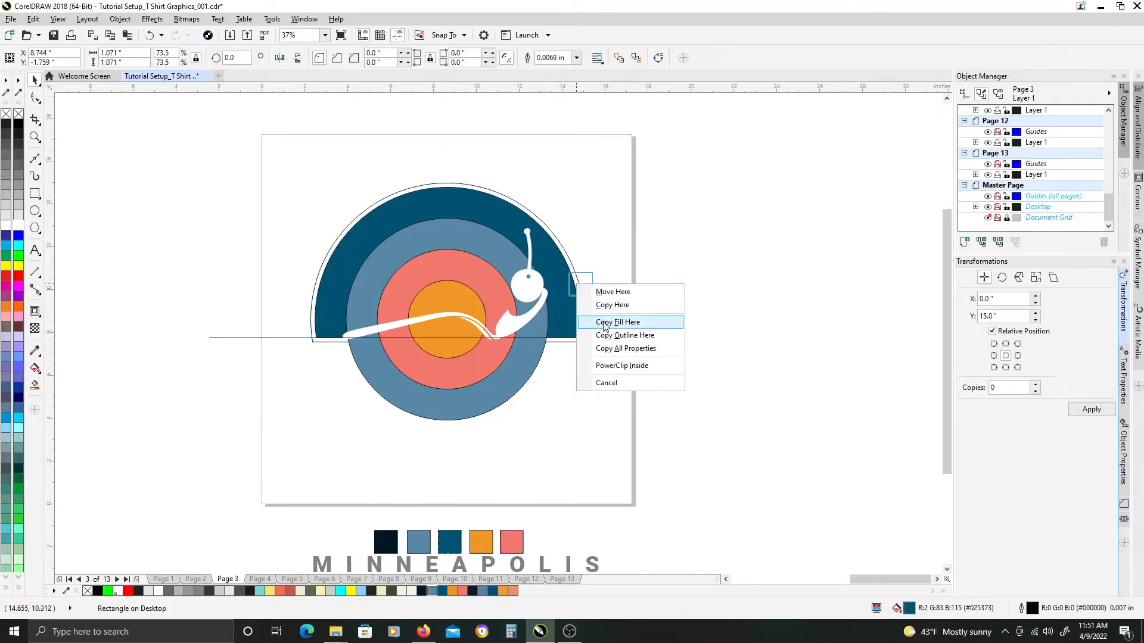
left_click(626, 324)
left_click(569, 301)
left_click(618, 337)
key("Delete")
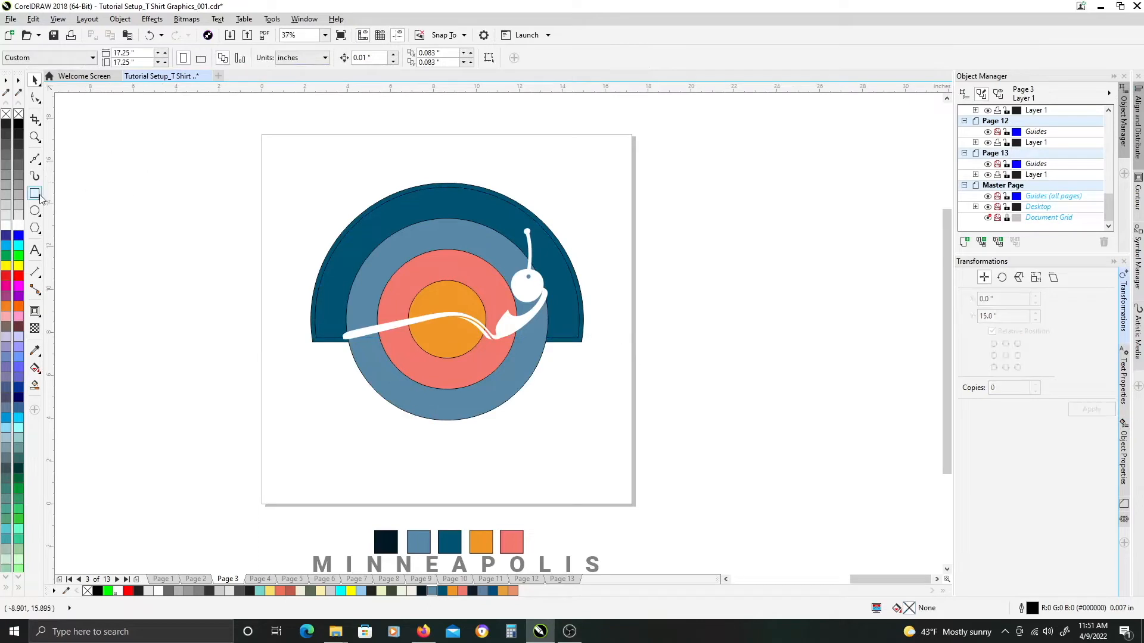
Draw a square, set its size to 17.25 inches, and center it on the page.
left_click(39, 198)
left_click_drag(284, 169, 585, 469)
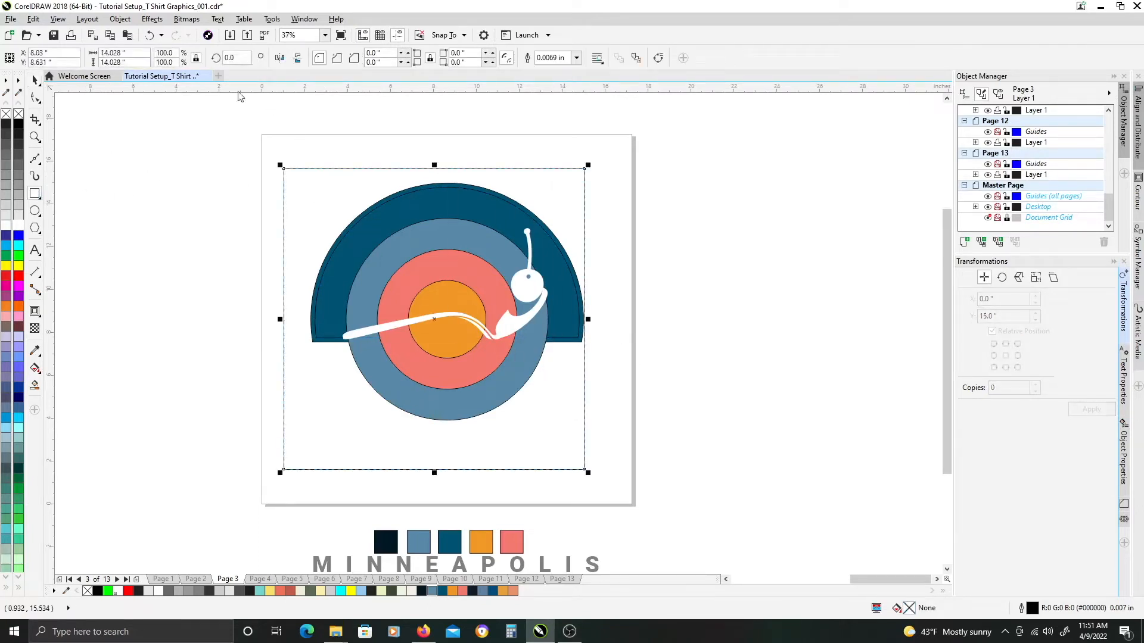
left_click_drag(100, 53, 98, 53)
type("17.25")
key("Return")
key("p")
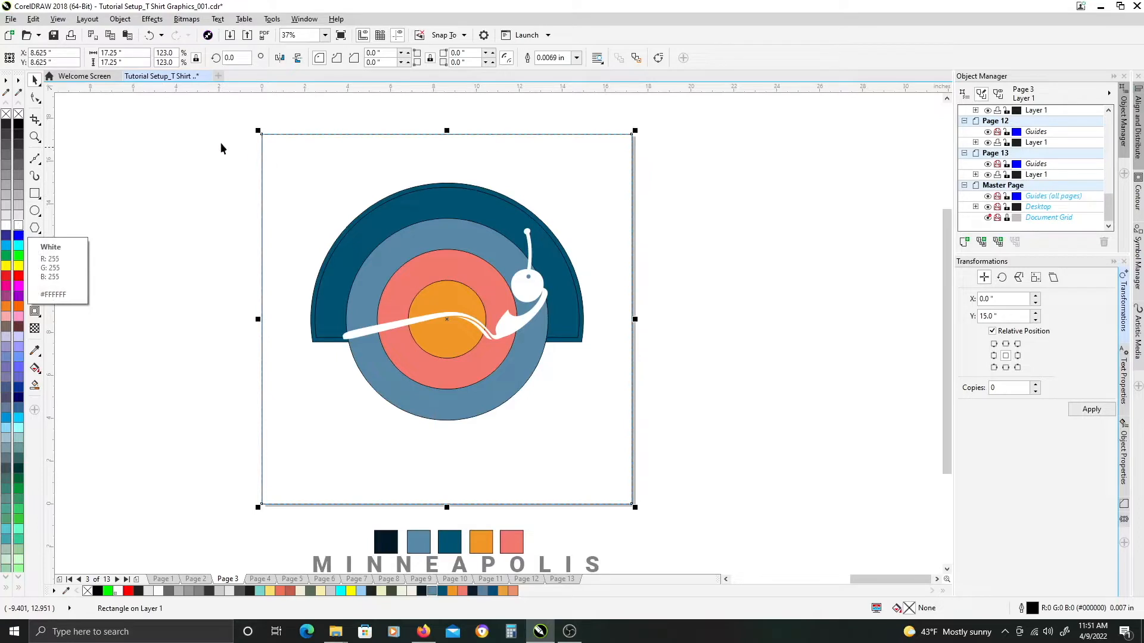
Combine the page-sized square with the inner dark blue shape and fill the resulting frame with white.
left_click(294, 154)
left_click(367, 230)
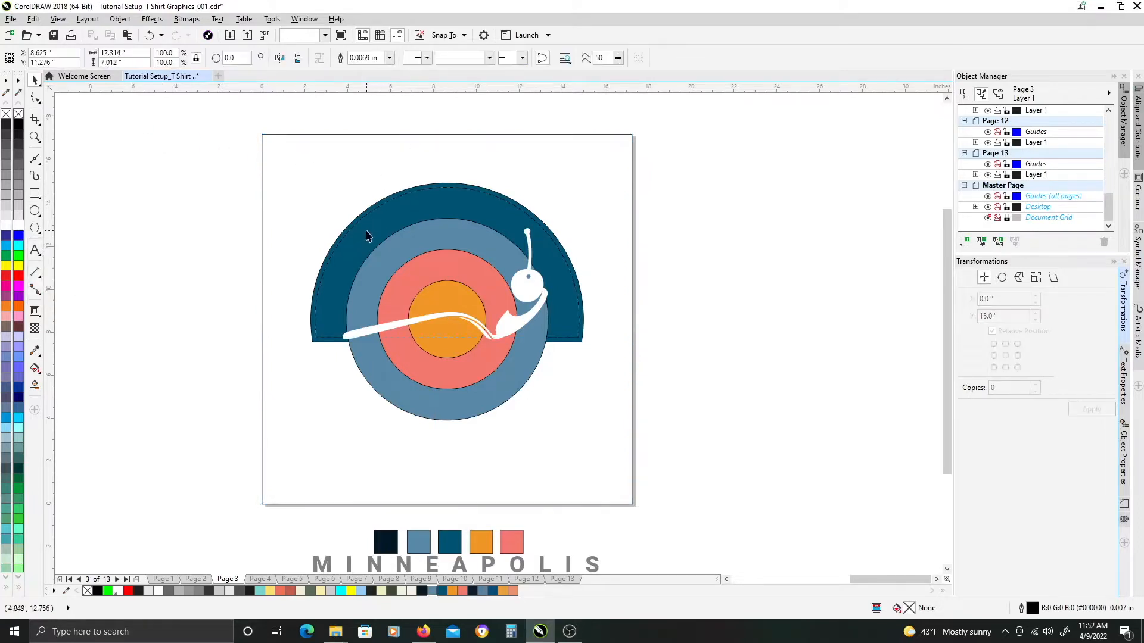
left_click(262, 166, "shift")
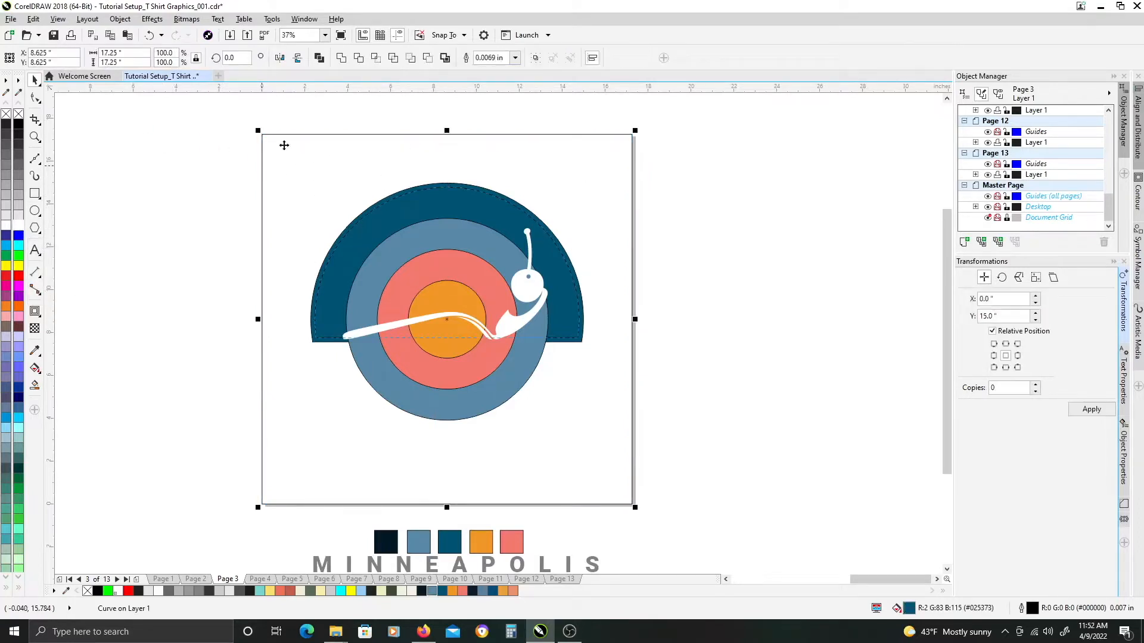
left_click(318, 58)
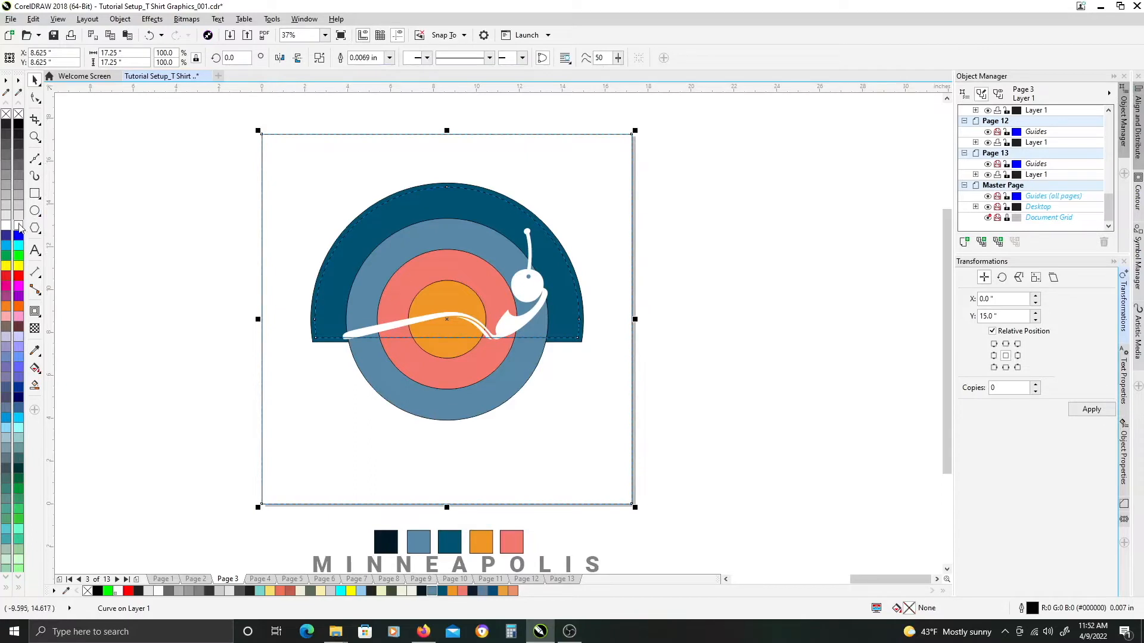
left_click(19, 226)
left_click(680, 299)
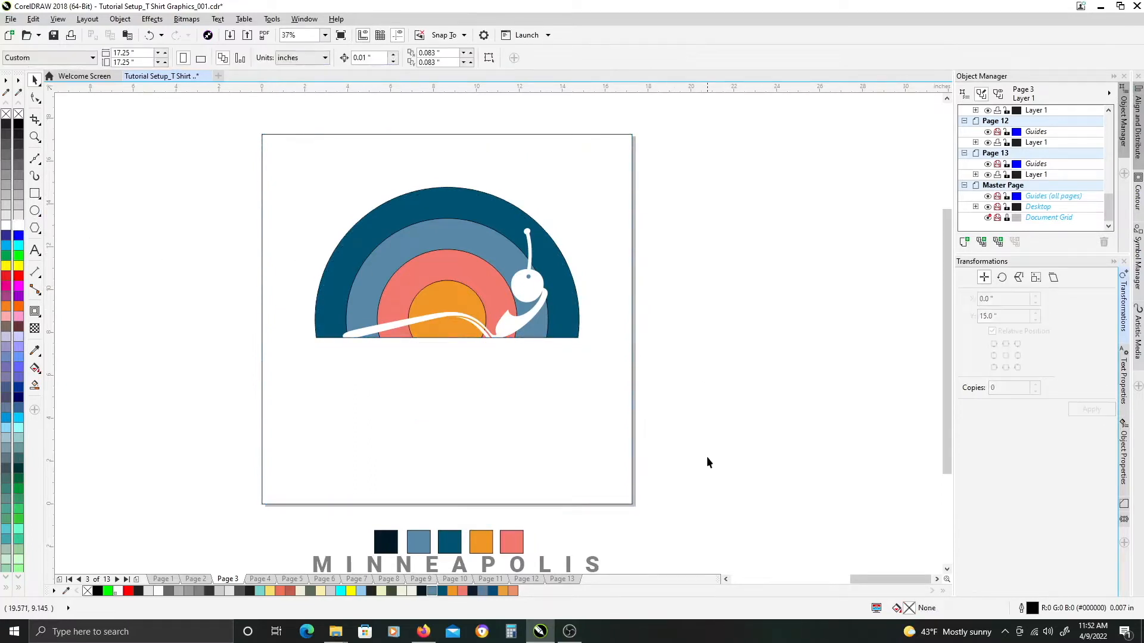
Remove the outlines from all the artwork on the page.
left_click_drag(243, 173, 238, 115)
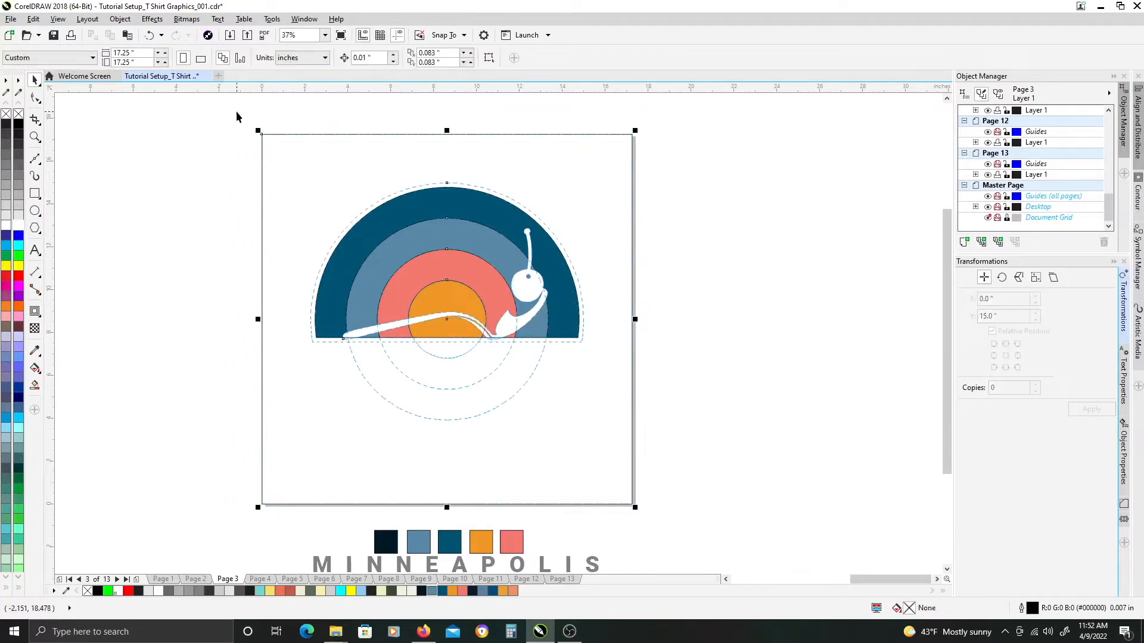
right_click(19, 117)
left_click(592, 284)
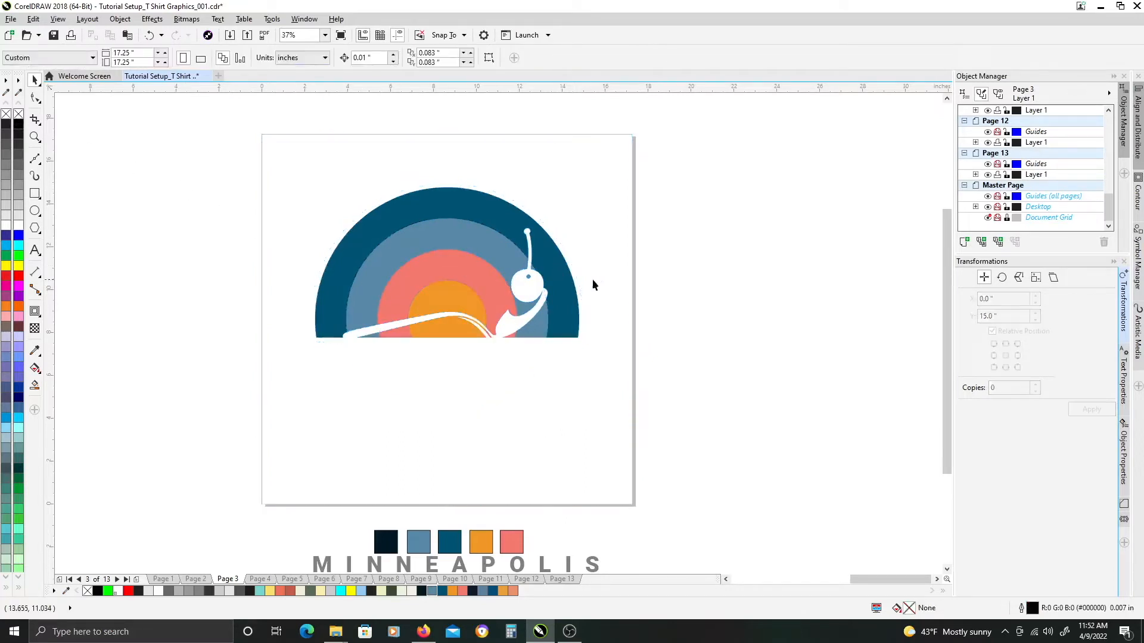
left_click(370, 280)
scroll(372, 281, "up", 1)
left_click(360, 268)
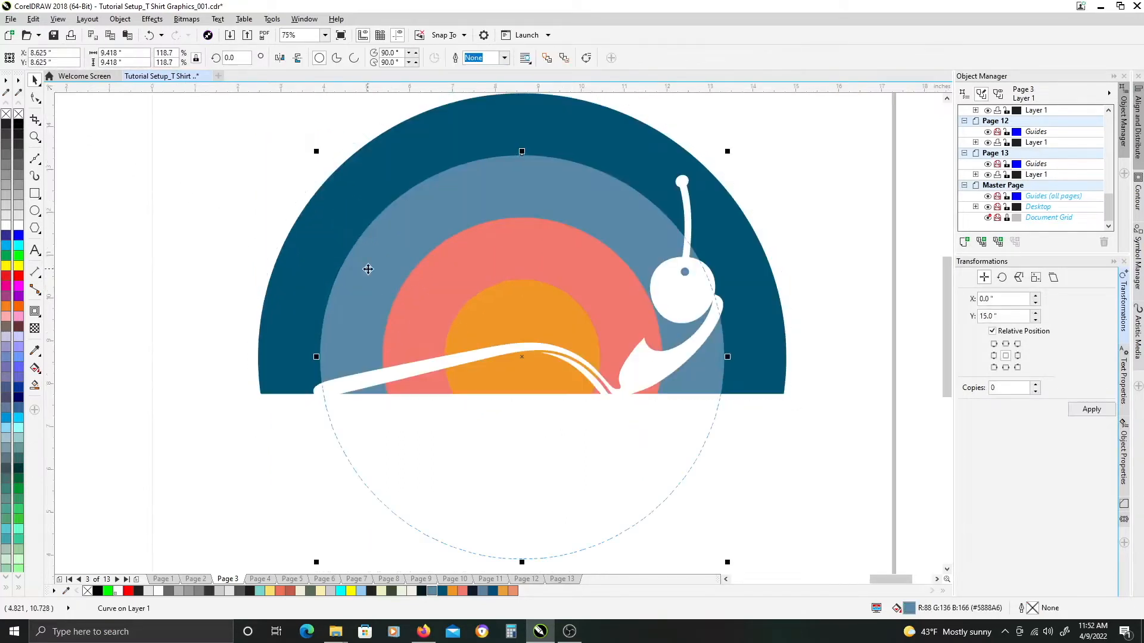
left_click(315, 257, "shift")
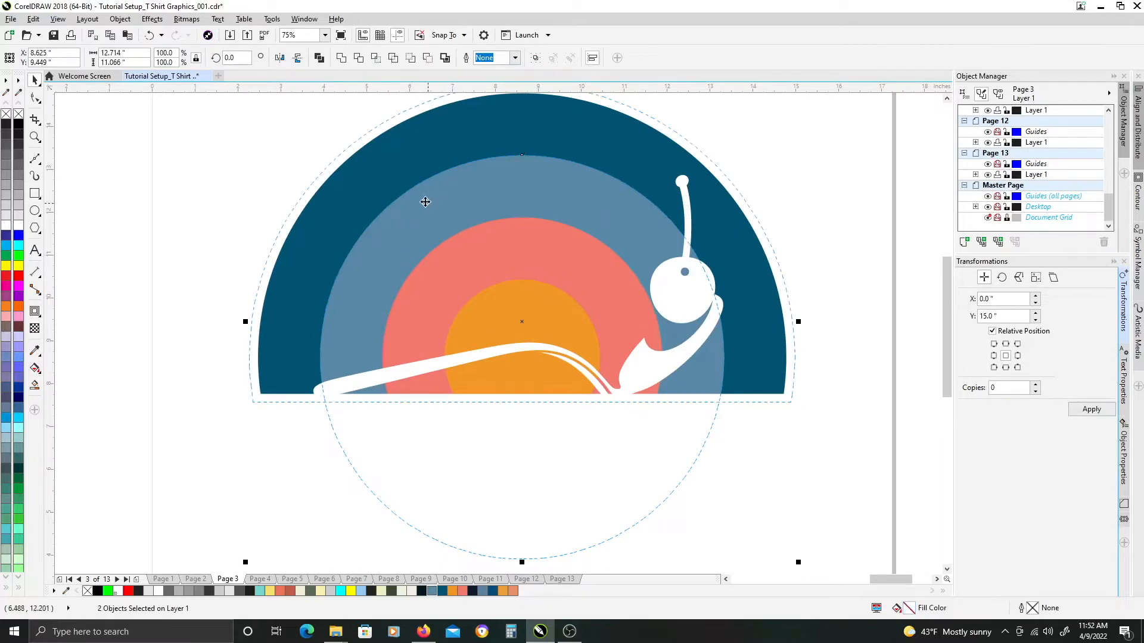
Add white outside contours with a 0.2-inch offset to the orange, coral and light blue circles, and break the contour apart.
left_click(491, 301)
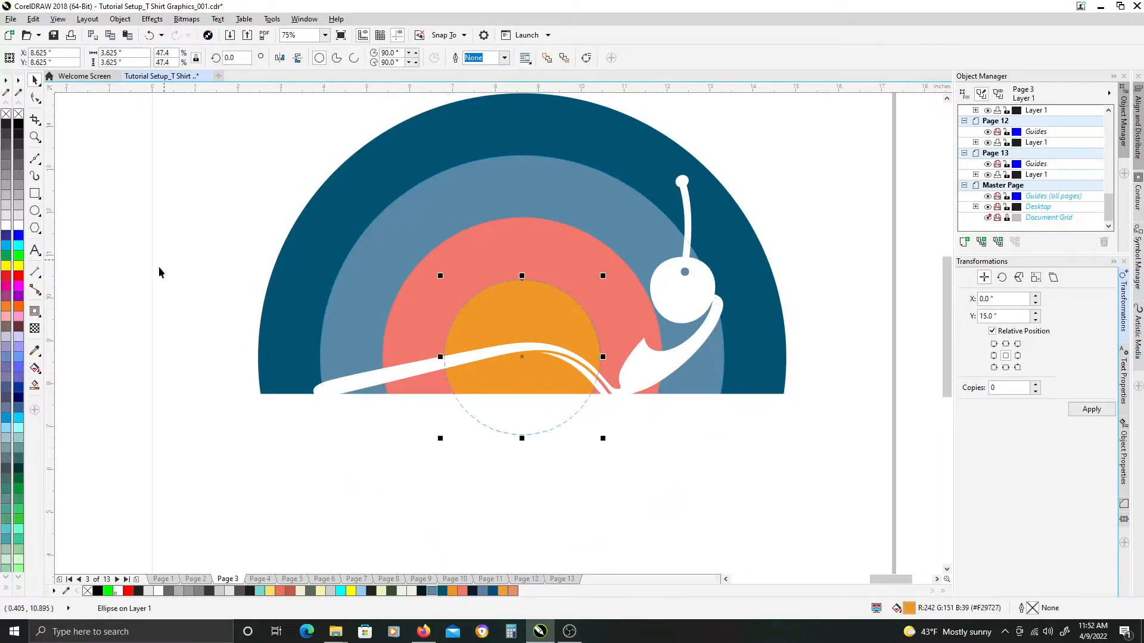
left_click(35, 311)
left_click_drag(444, 357, 436, 357)
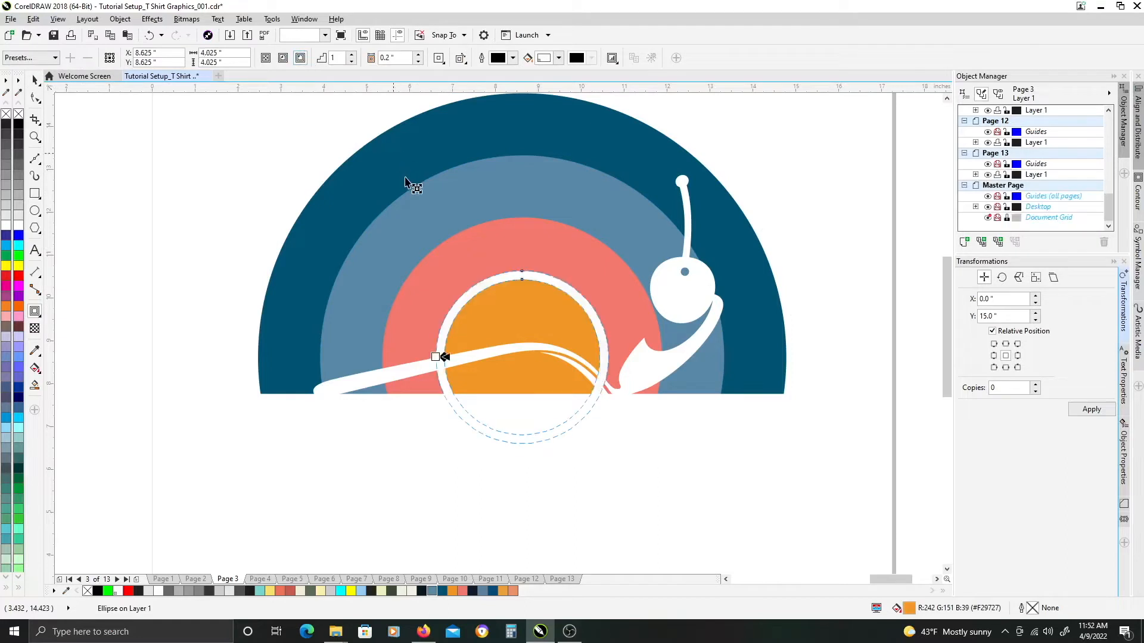
left_click(458, 260)
left_click(300, 58)
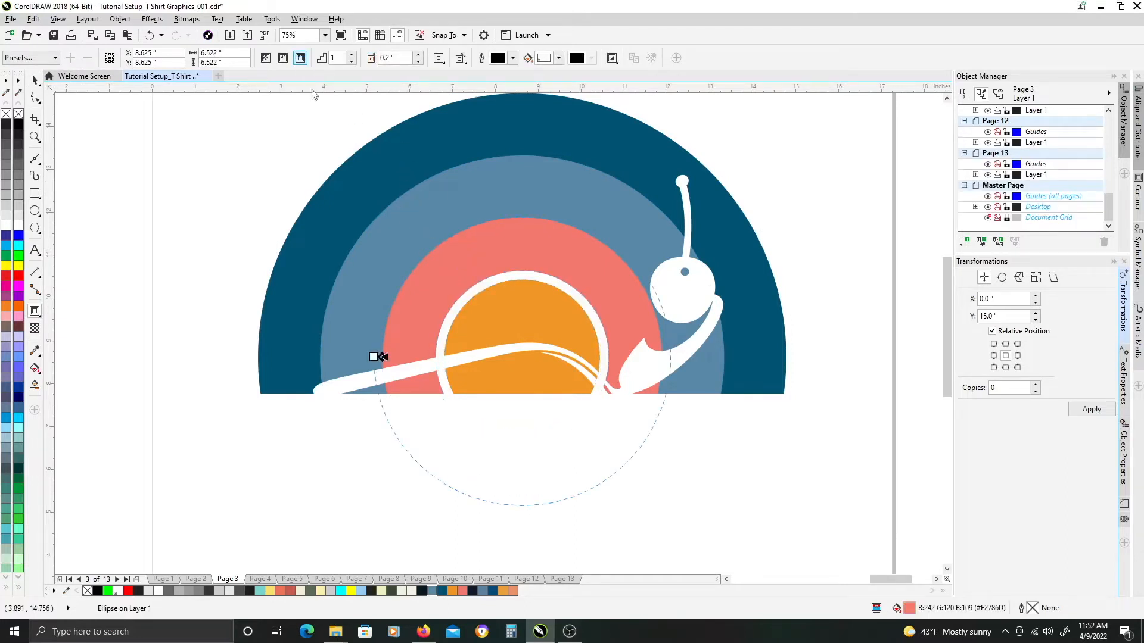
left_click_drag(389, 218, 388, 188)
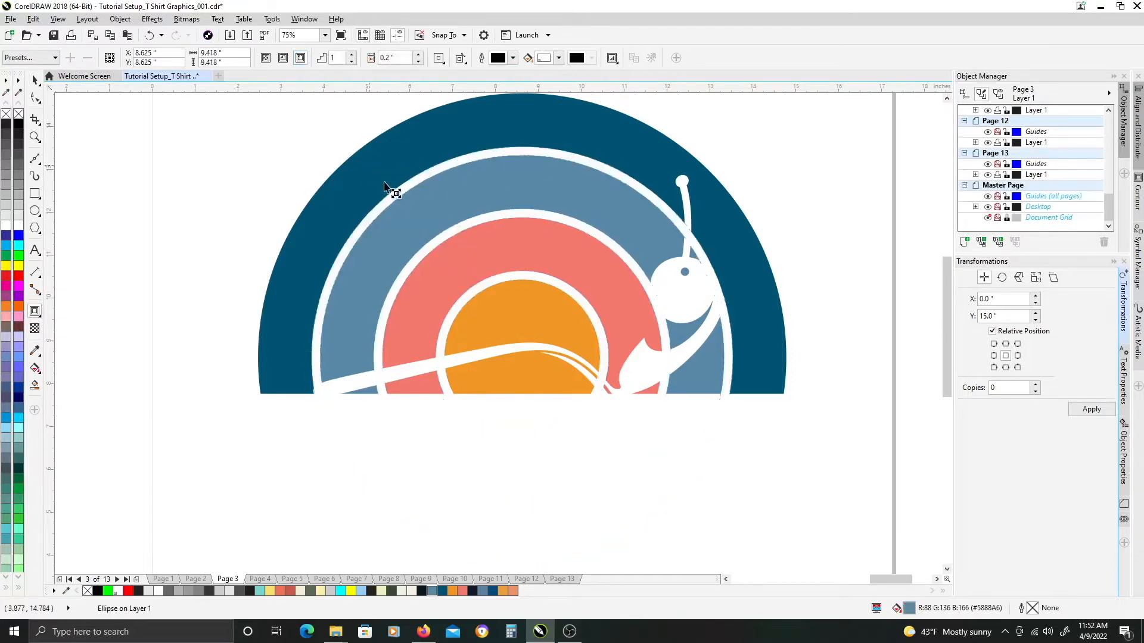
key("ctrl+k")
key("space")
Try to trim the dark blue half circle with the light blue circle and check the resulting shape.
left_click(342, 213)
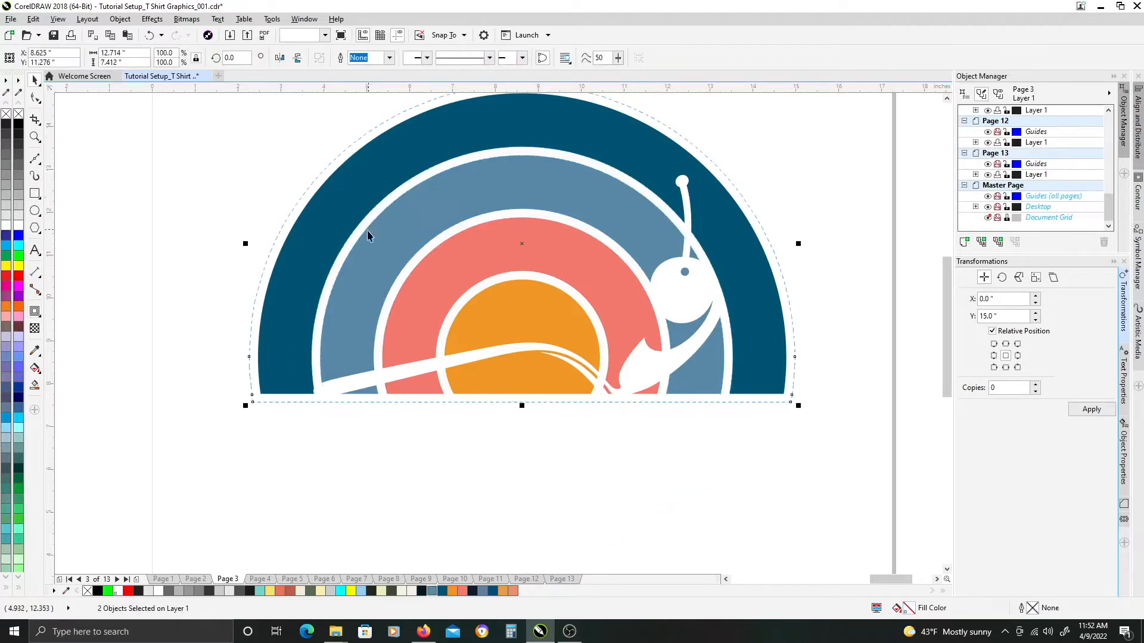
left_click(362, 255)
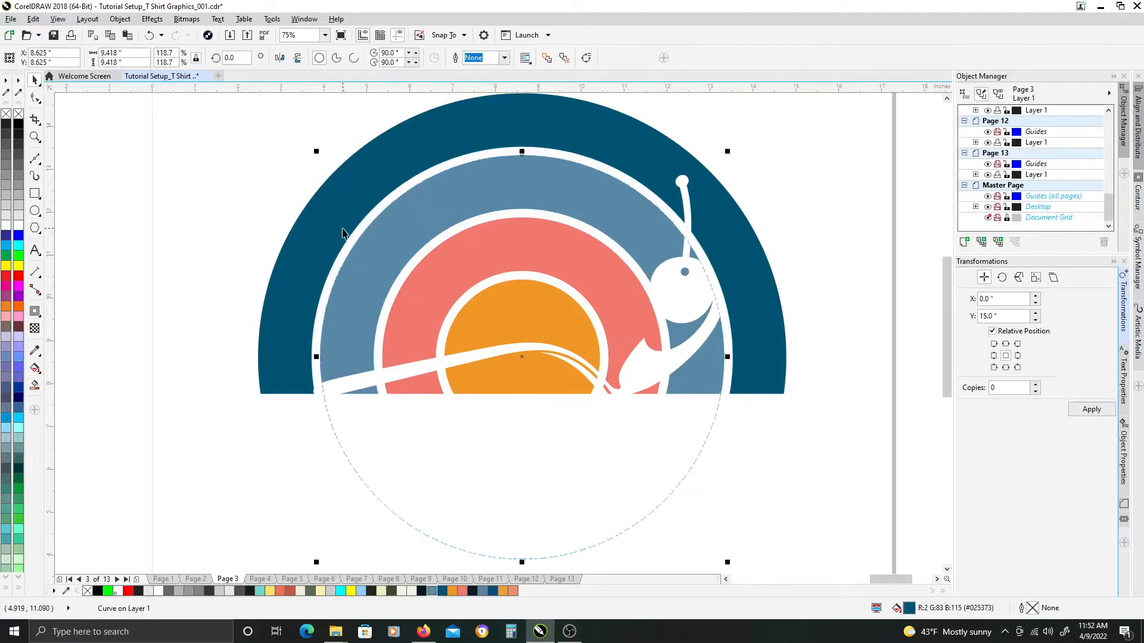
left_click(339, 225)
left_click(352, 242, "shift")
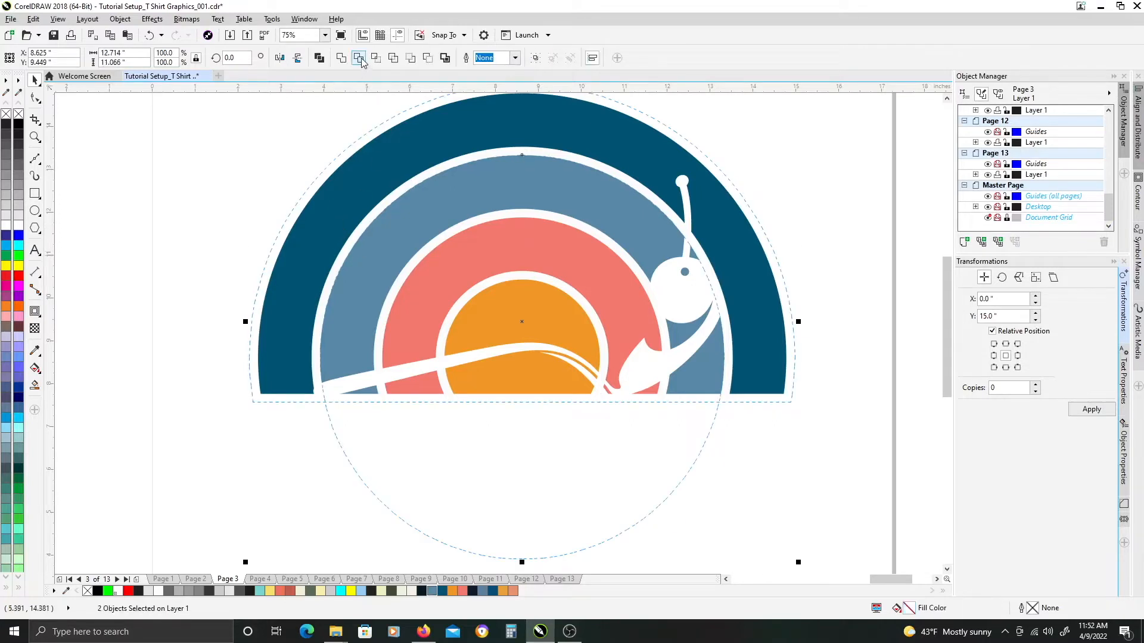
left_click(360, 59)
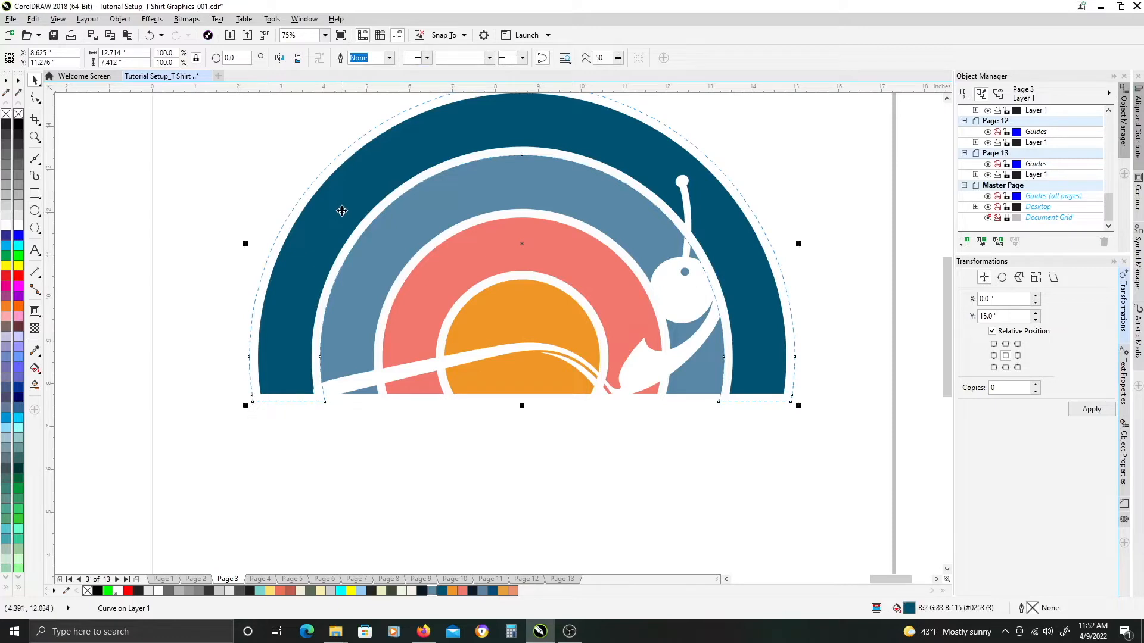
left_click(339, 204)
left_click(382, 262)
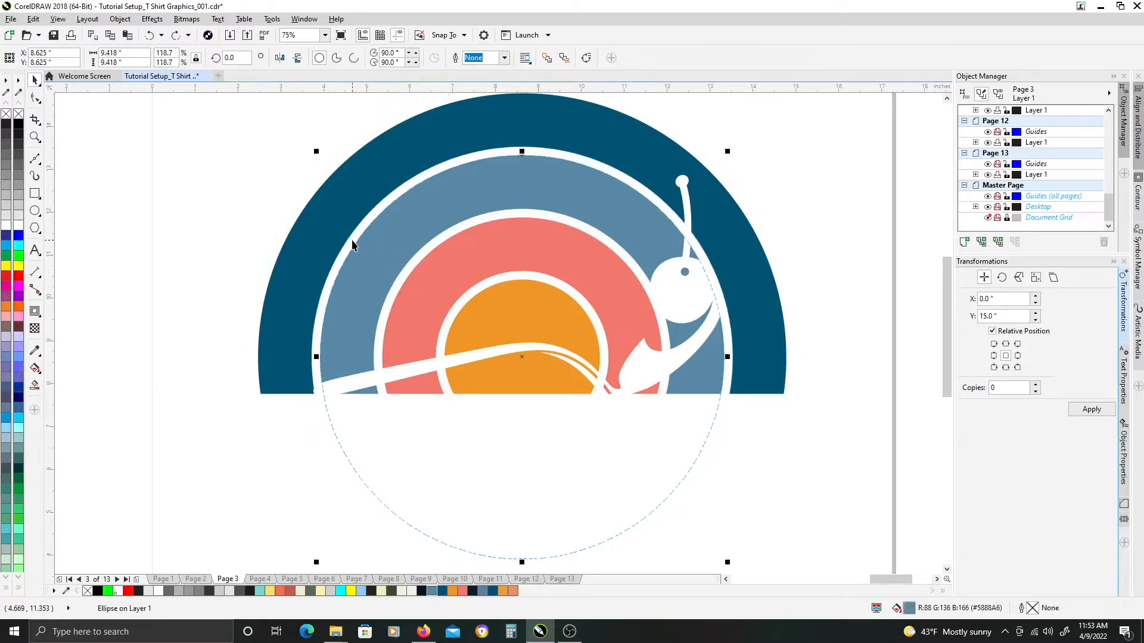
left_click(329, 241)
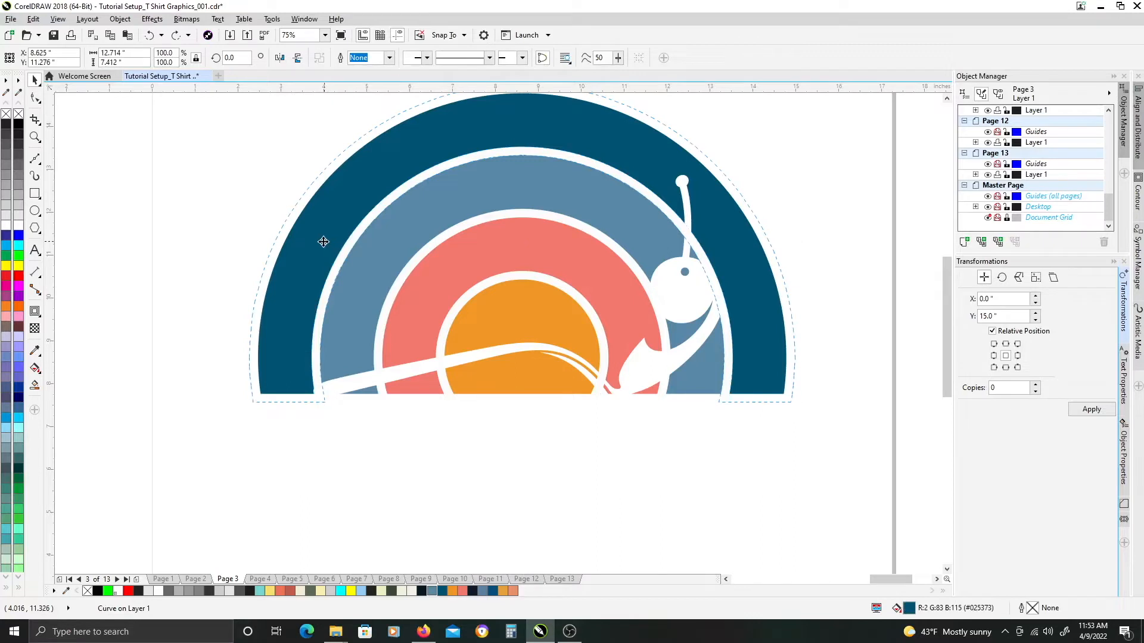
key("ctrl+z")
left_click(358, 286)
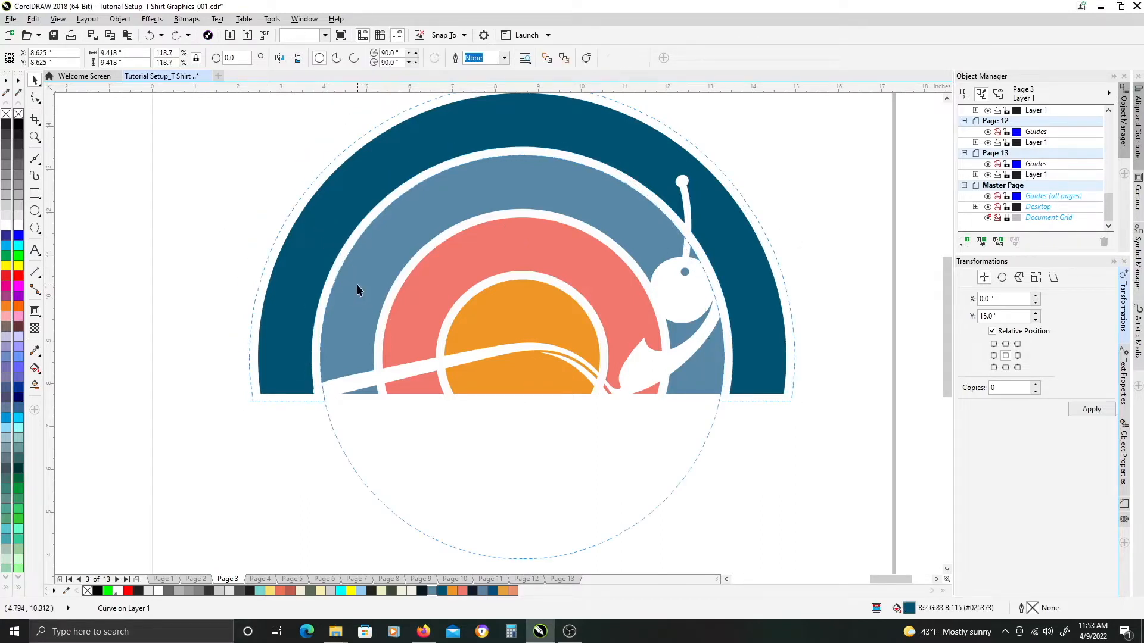
Try to trim the white contour circle behind the light blue circle using the coral circle.
left_click(406, 295)
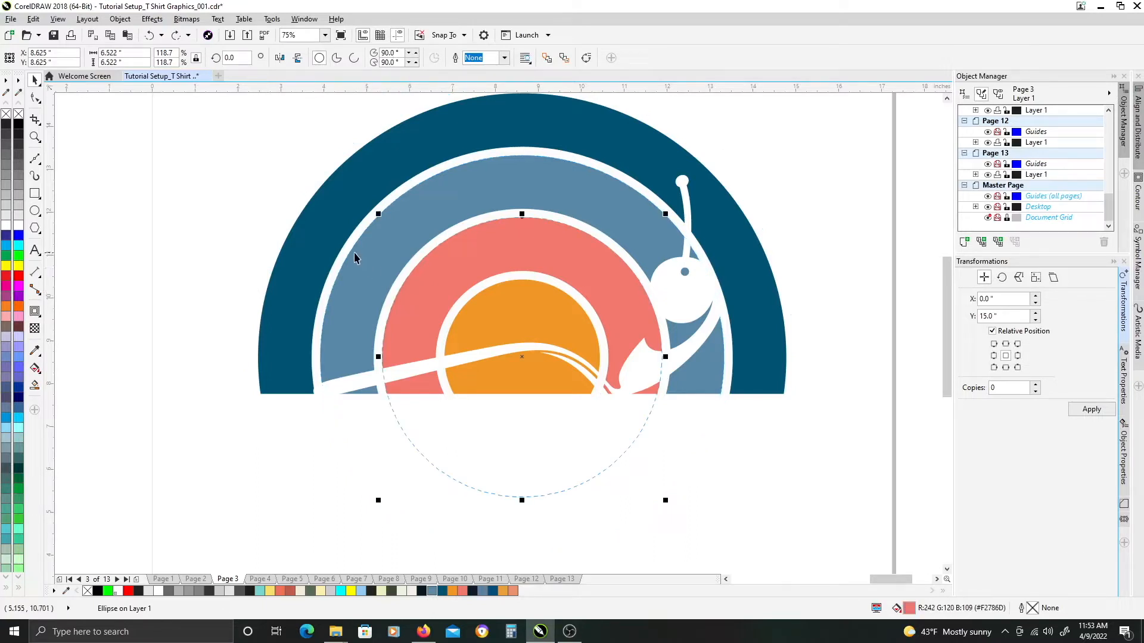
left_click(348, 250, "shift")
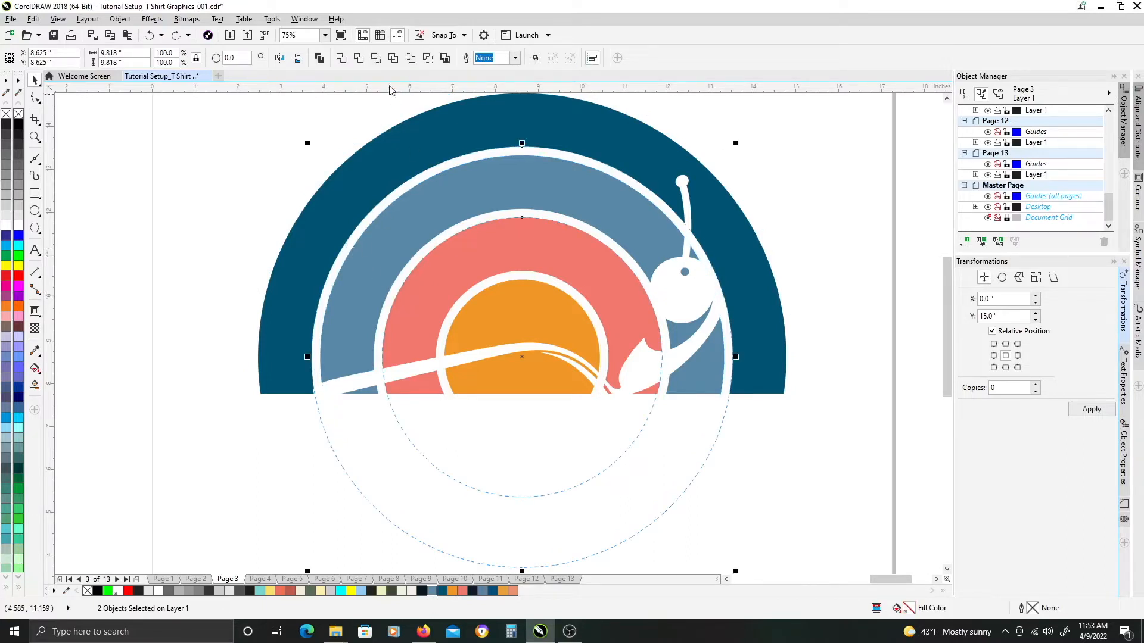
left_click(358, 58)
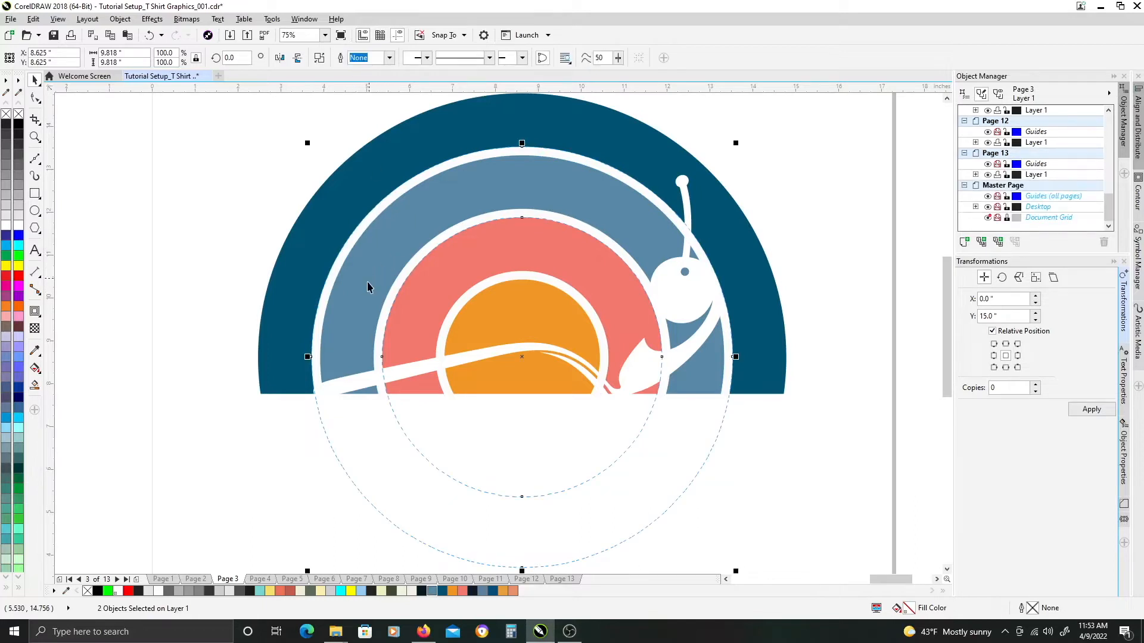
left_click(300, 299)
left_click(377, 310)
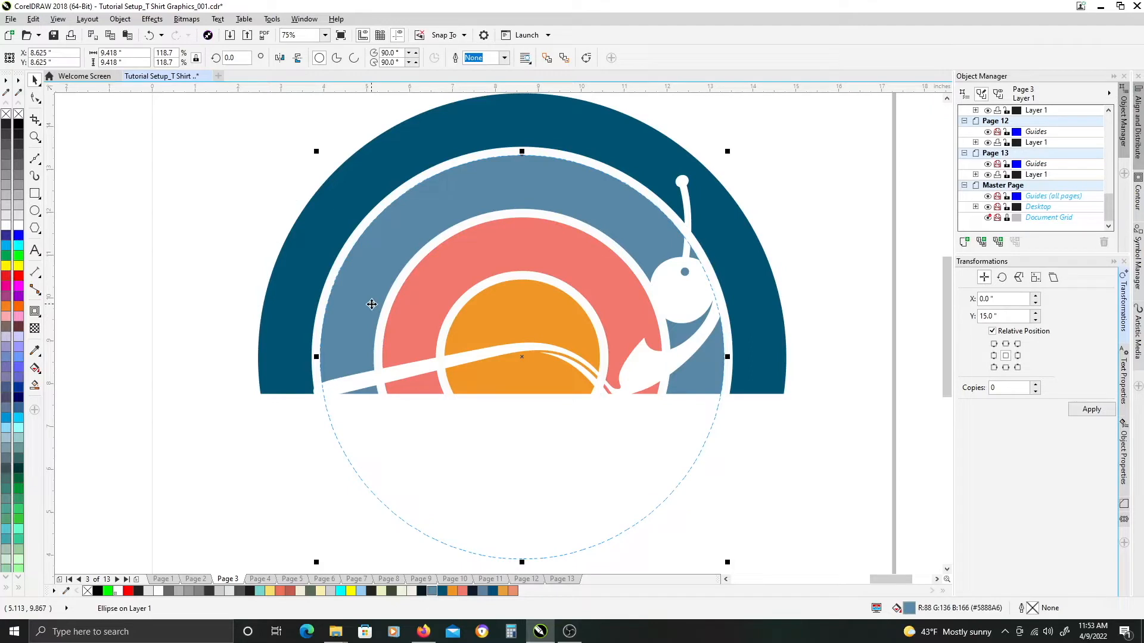
Undo the trims on the dark blue half circle and the white contour circle.
key("ctrl+z")
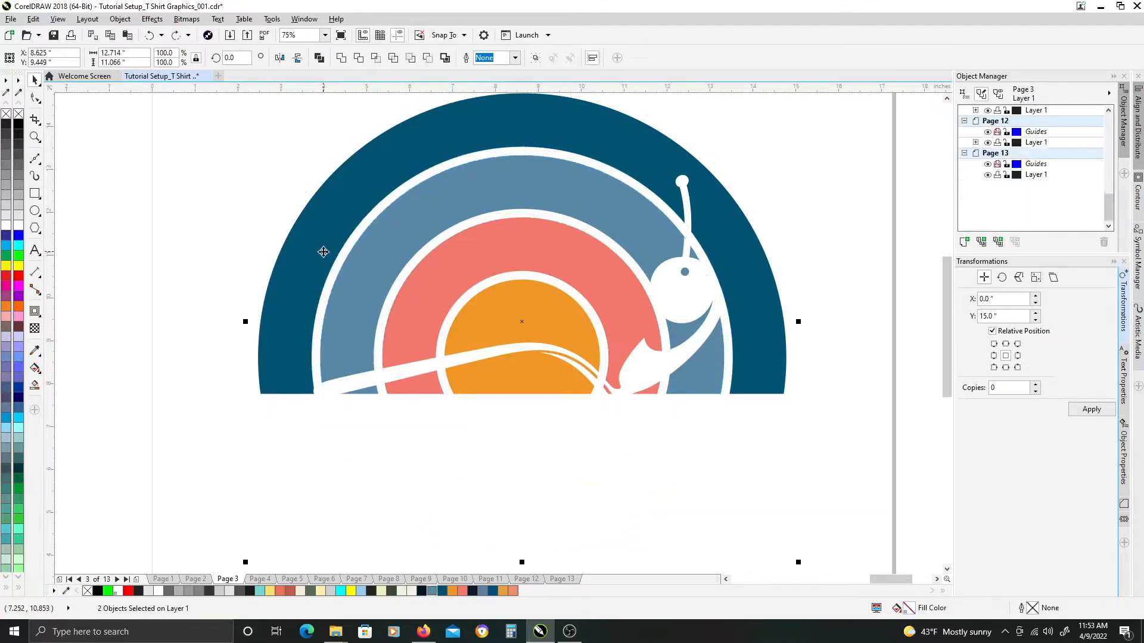
key("ctrl+z")
key("ctrl+z")
key("ctrl+z")
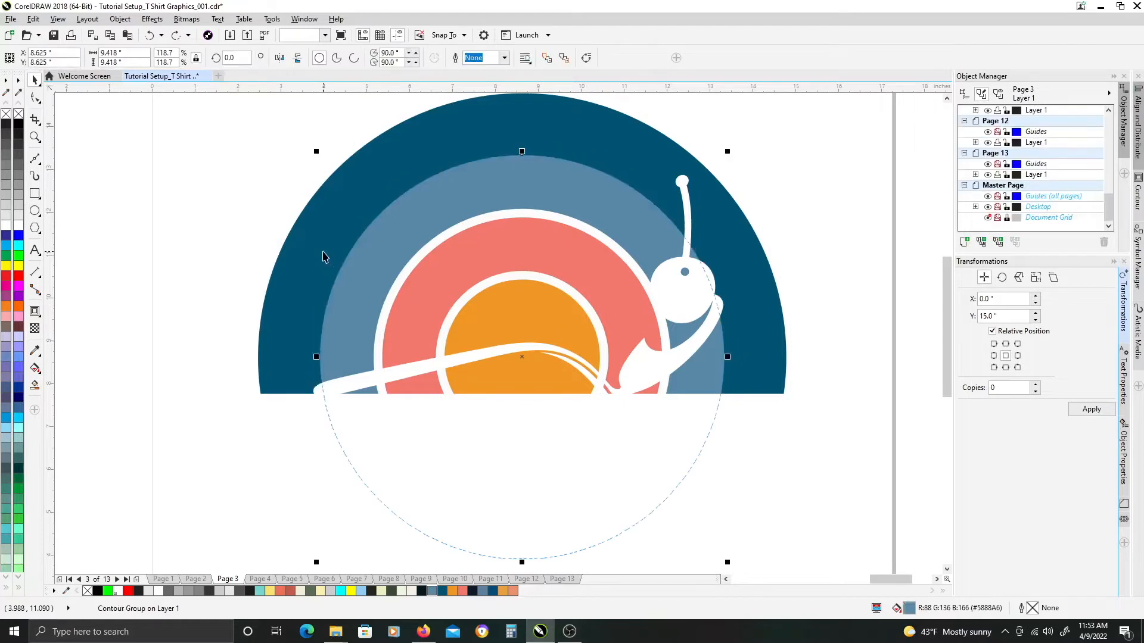
left_click(464, 308)
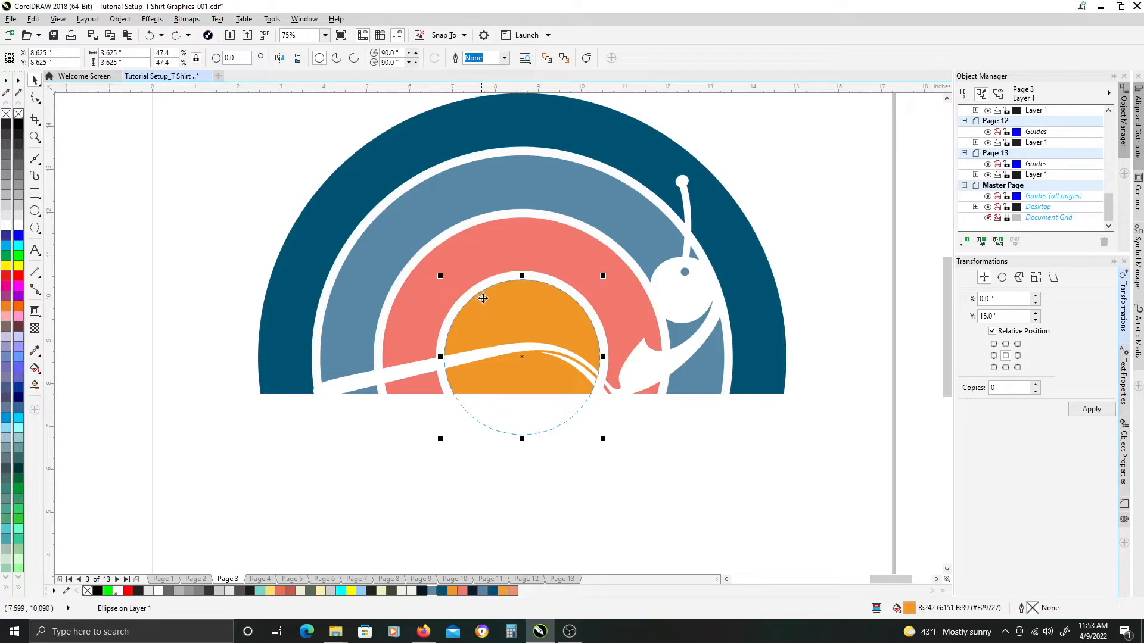
left_click(463, 273)
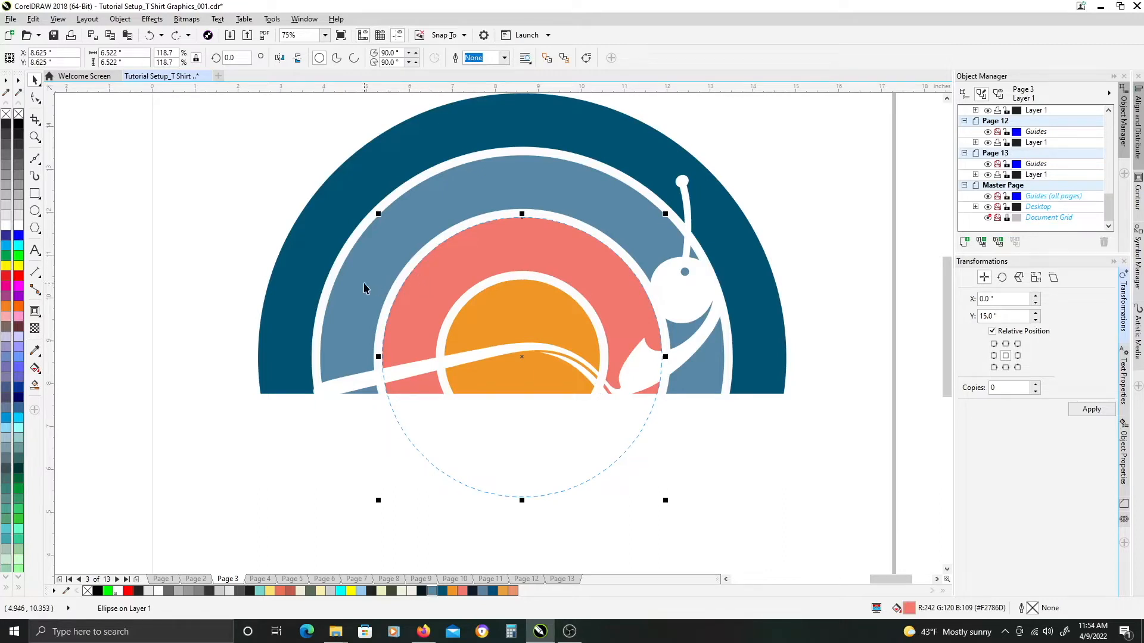
Enlarge the white cherry-and-spoon shape to about 111.5% and nudge it left and up over the half circles.
left_click(709, 277)
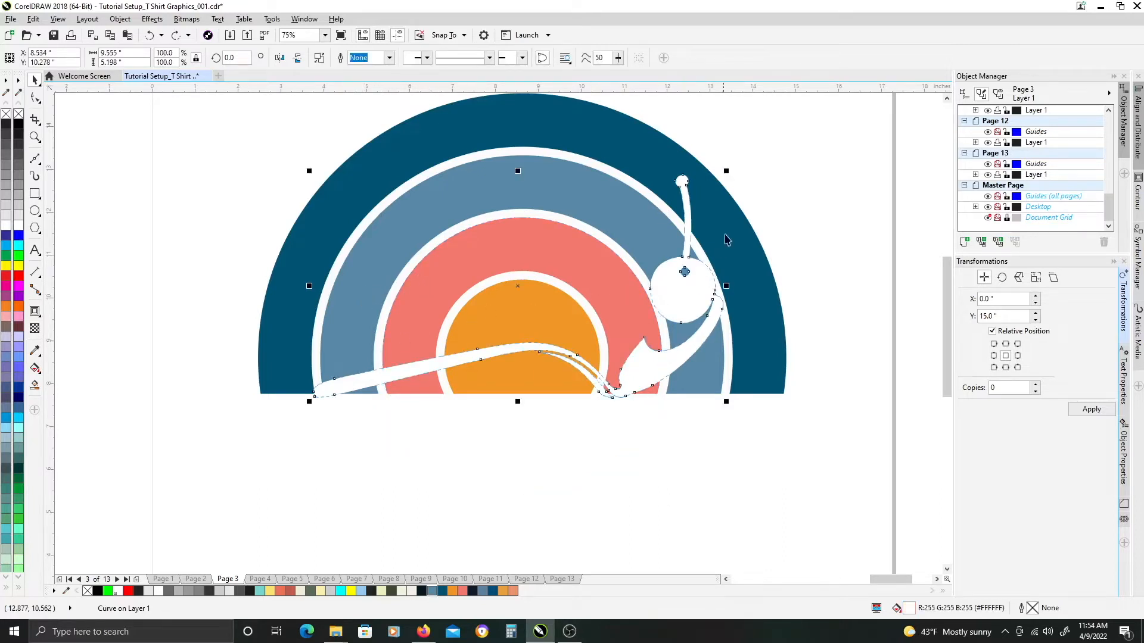
left_click_drag(727, 172, 751, 156)
key("Left")
key("Left")
key("Left")
key("Left")
key("Left")
key("Left")
key("Left")
key("Left")
key("Left")
key("Left")
key("Left")
key("Left")
key("Up")
key("Up")
key("Up")
key("Up")
key("Up")
key("Up")
key("Up")
key("Up")
key("Left")
key("Left")
key("Left")
key("Left")
key("Left")
key("Left")
key("Left")
key("Left")
key("Left")
key("Left")
key("Left")
key("Left")
key("Left")
key("Left")
key("Left")
key("Left")
key("Left")
key("Left")
key("Left")
key("Left")
key("Up")
key("Up")
key("Up")
key("Up")
key("Up")
key("Up")
key("Up")
key("Up")
key("Up")
key("Up")
key("Up")
key("Up")
key("Up")
key("Up")
key("Up")
key("Up")
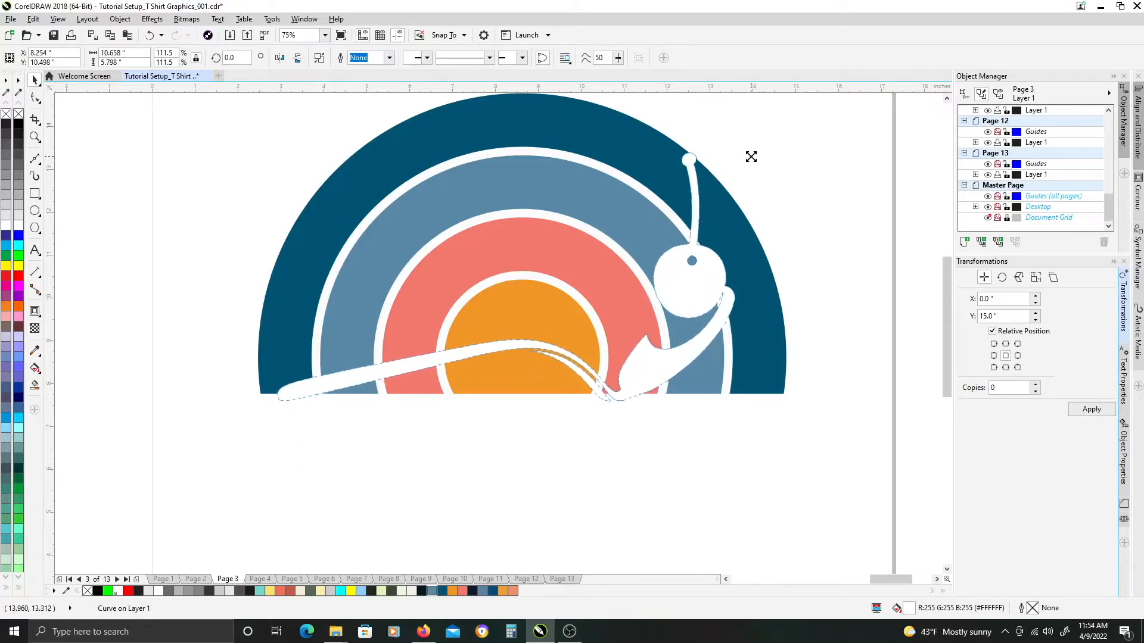
left_click(912, 181)
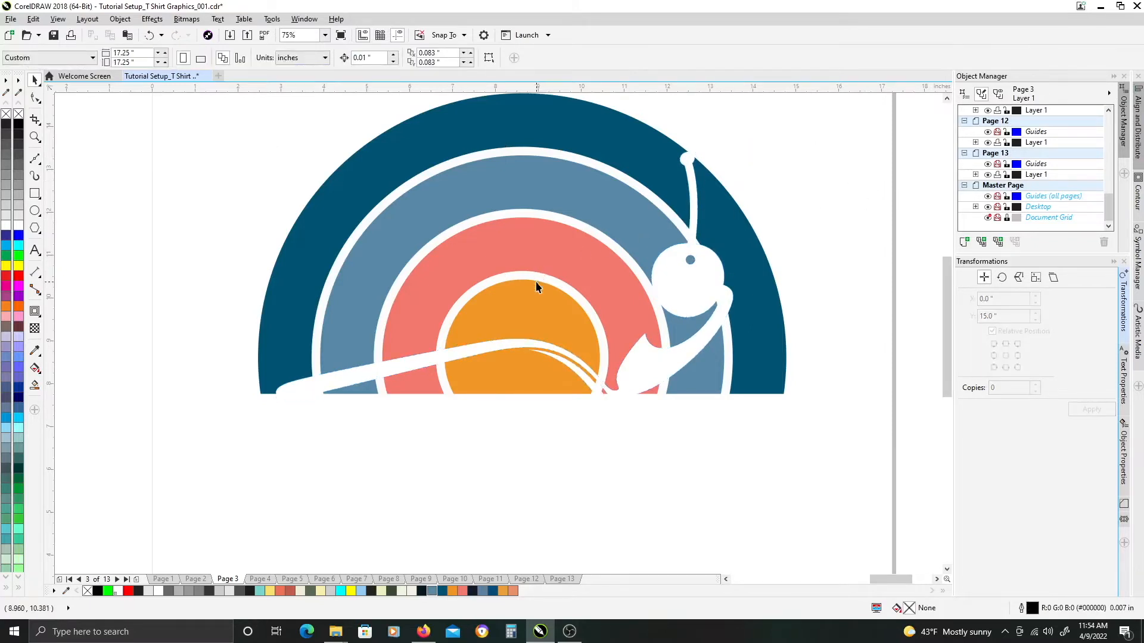
Trim the dark blue half circle with the light blue circle.
left_click(333, 280)
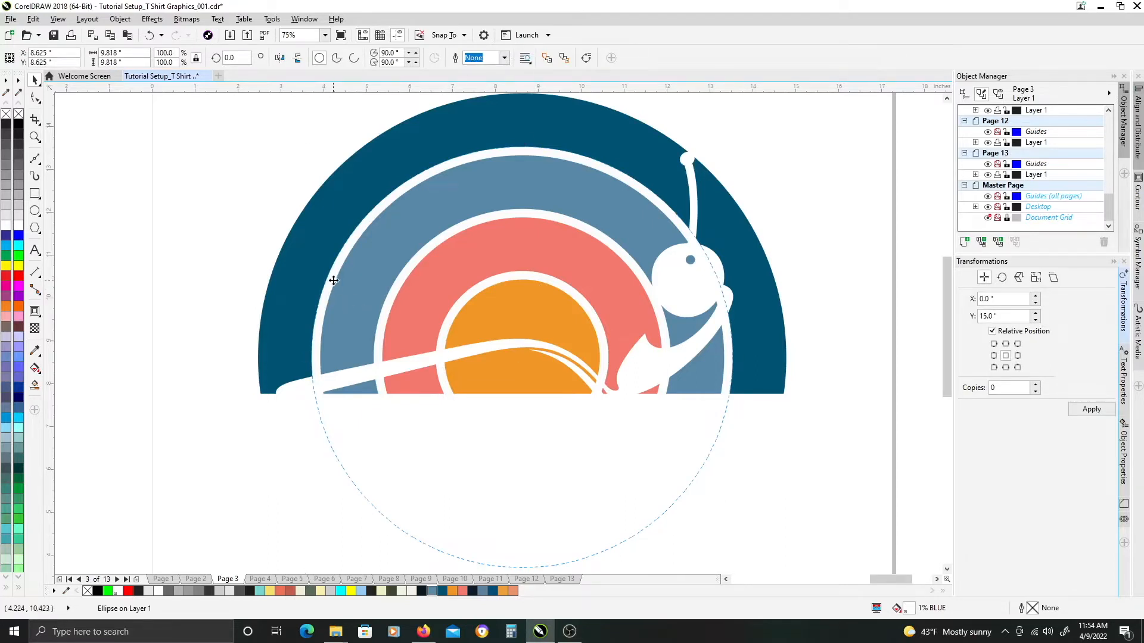
left_click(352, 271)
left_click(320, 262, "shift")
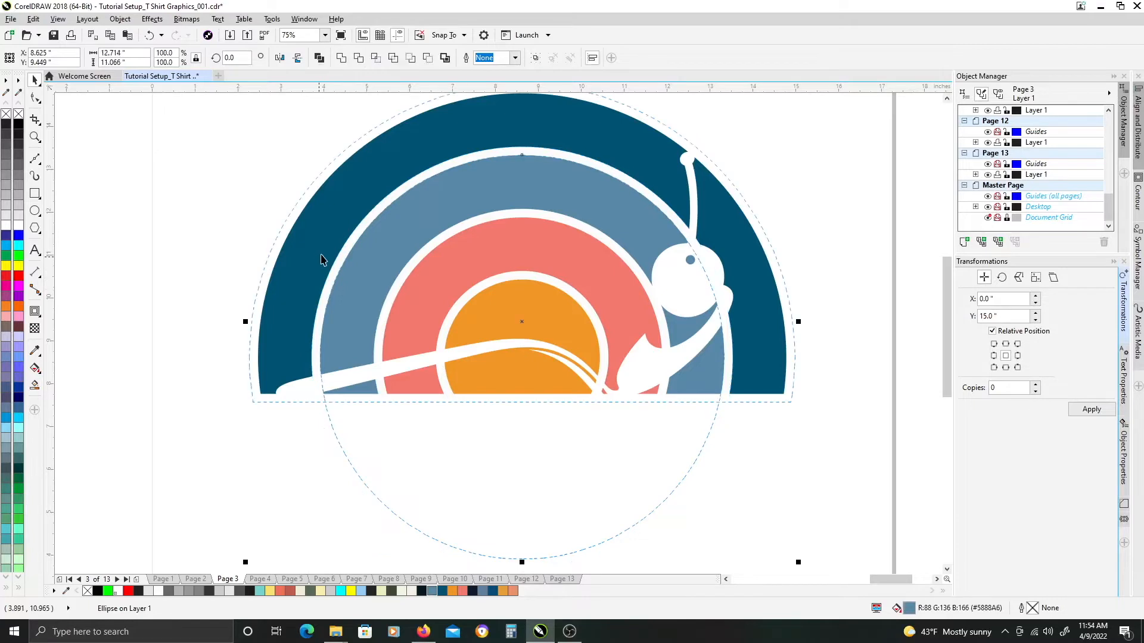
left_click(358, 58)
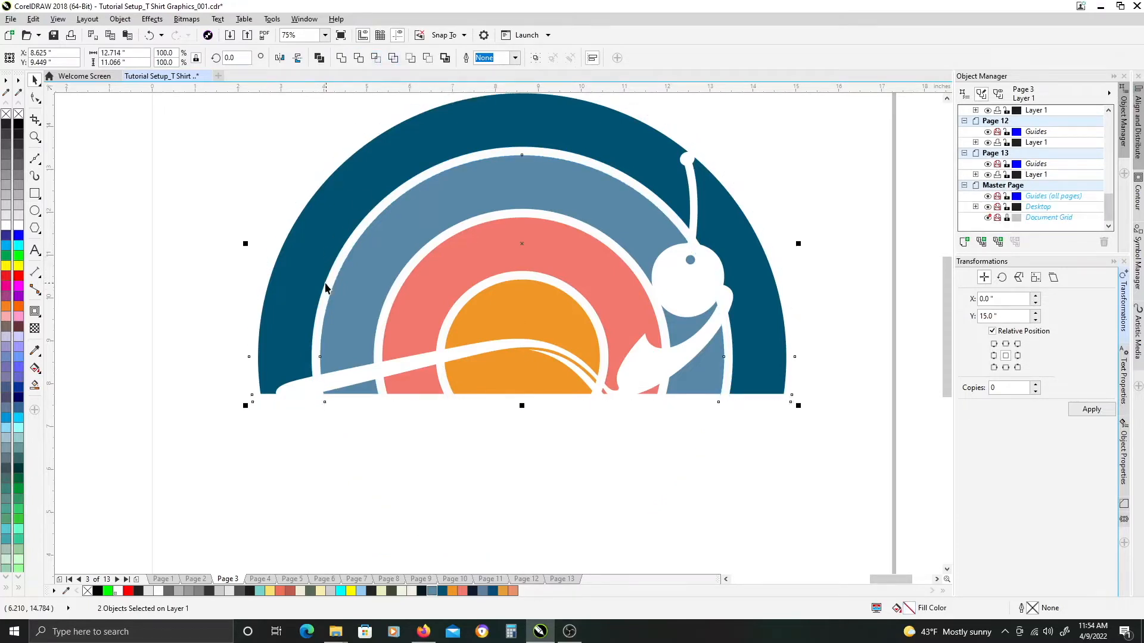
left_click(329, 287)
left_click(361, 295, "shift")
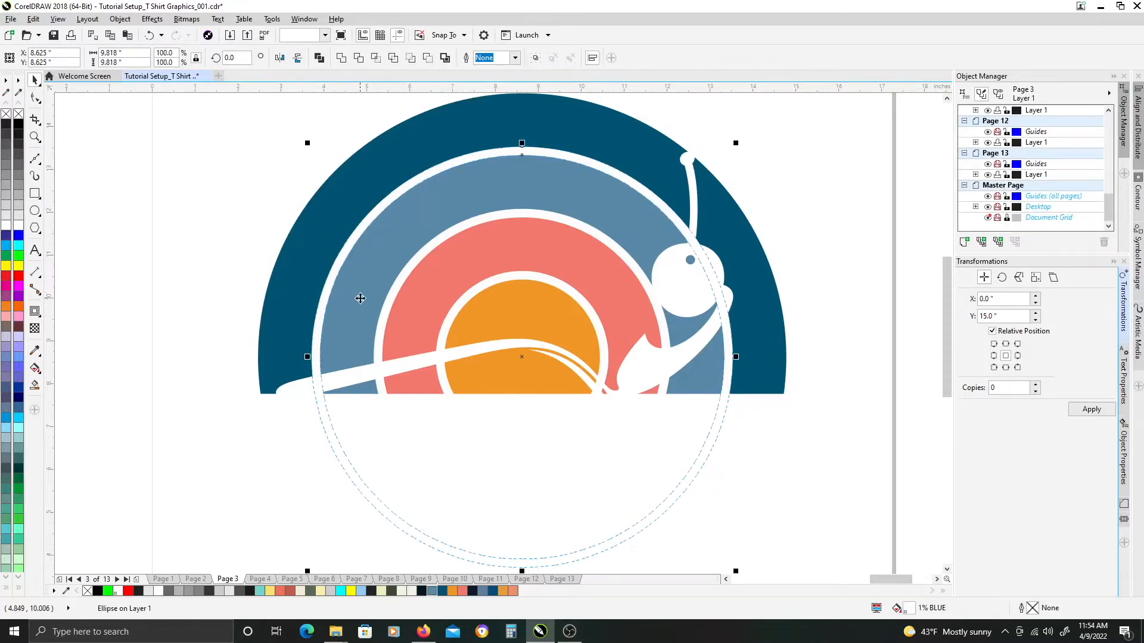
left_click(367, 287)
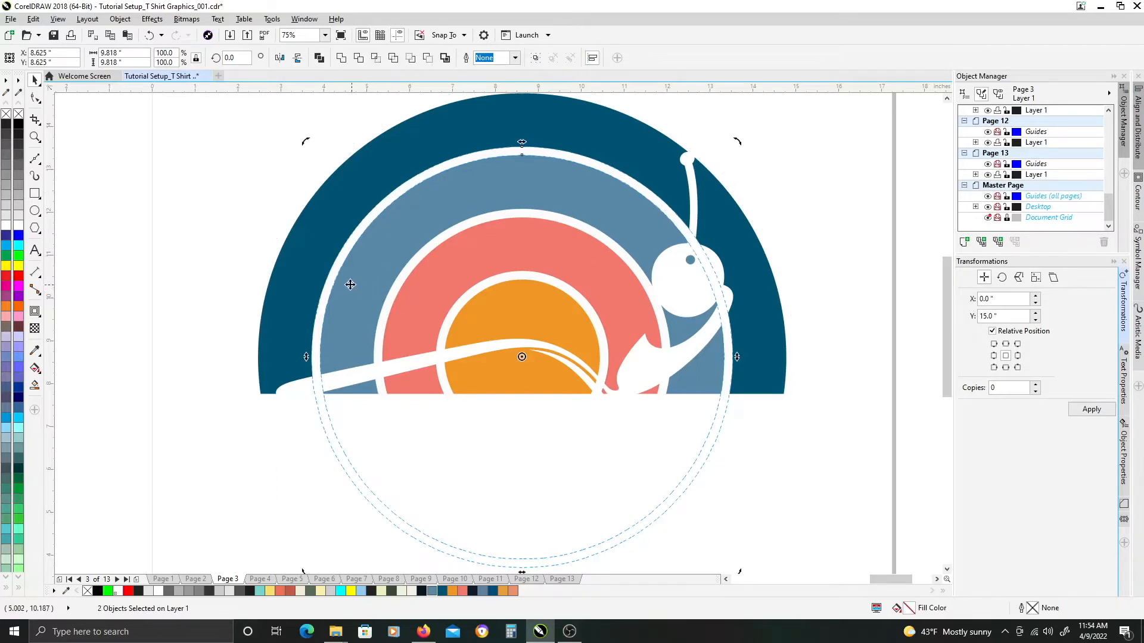
left_click(290, 395)
left_click_drag(316, 338, 298, 344)
key("ctrl+z")
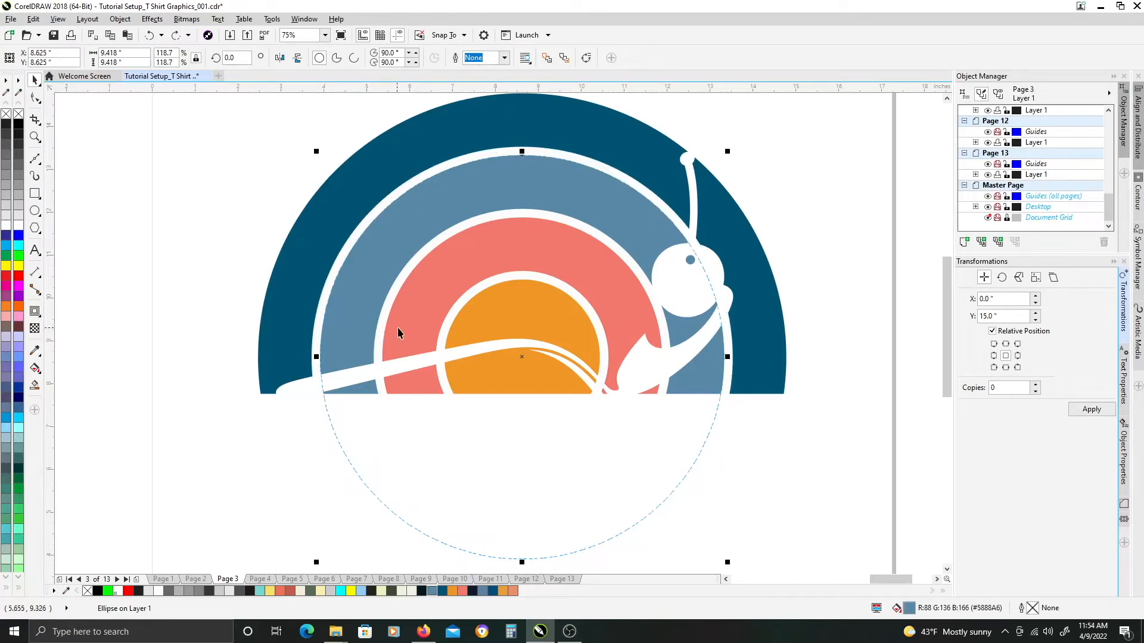
Trim the light blue circle with the coral circle.
left_click(384, 307)
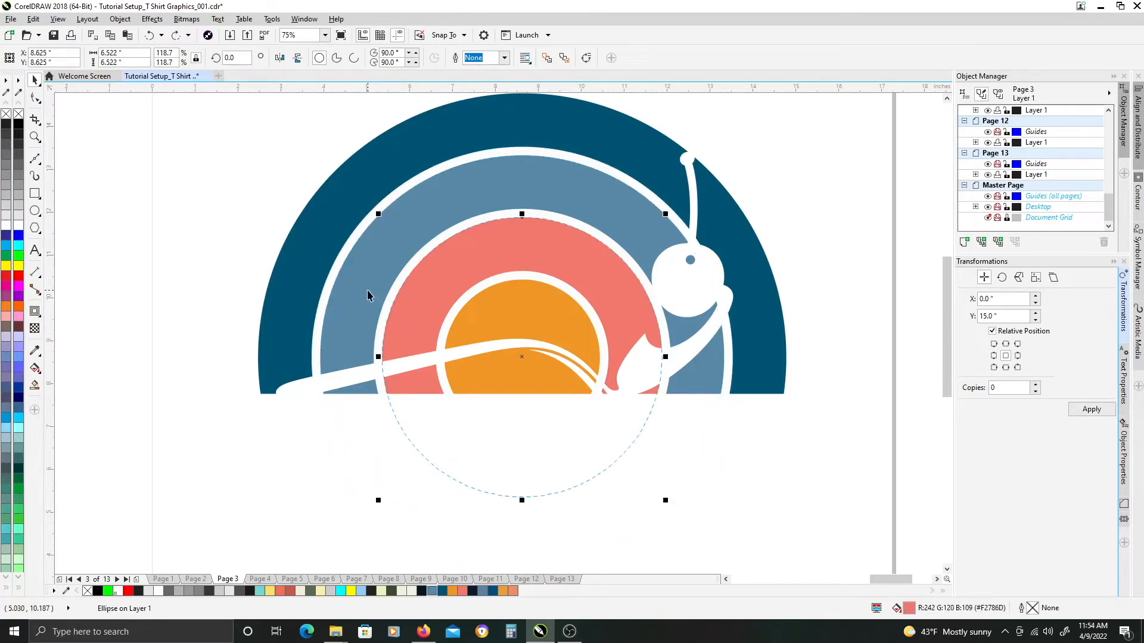
left_click(368, 290, "shift")
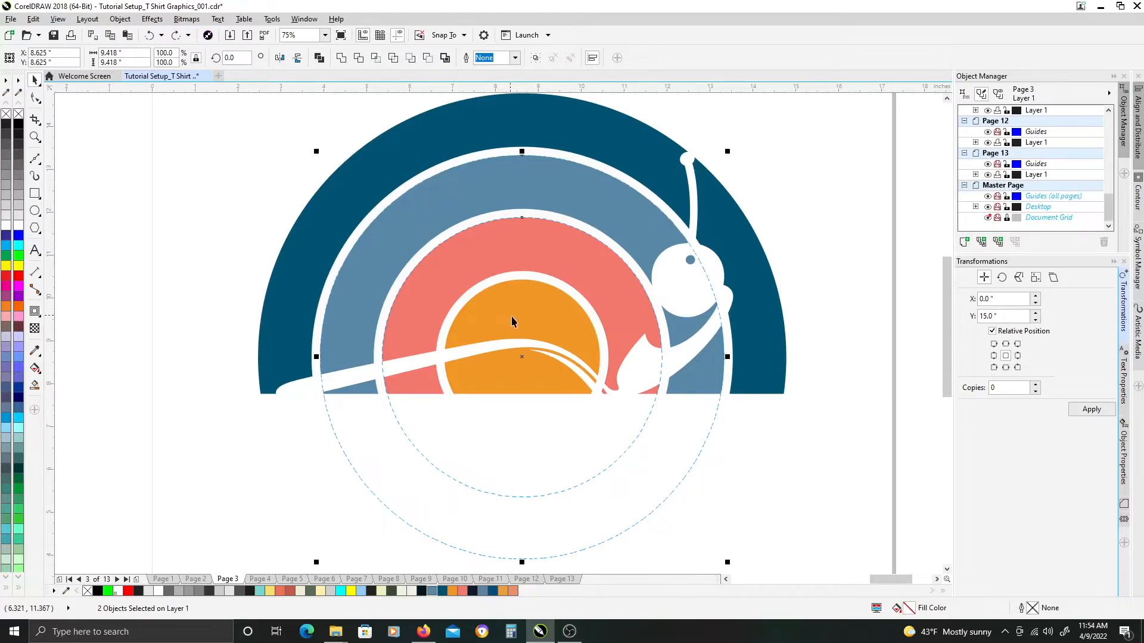
left_click(470, 296)
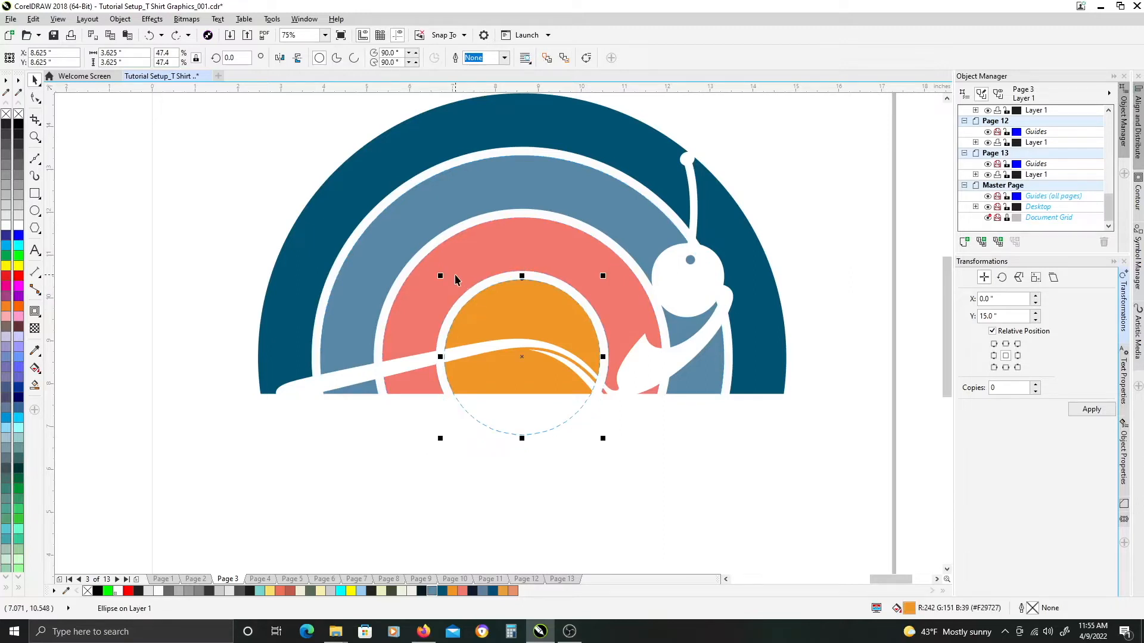
left_click_drag(440, 276, 346, 211)
left_click(346, 212)
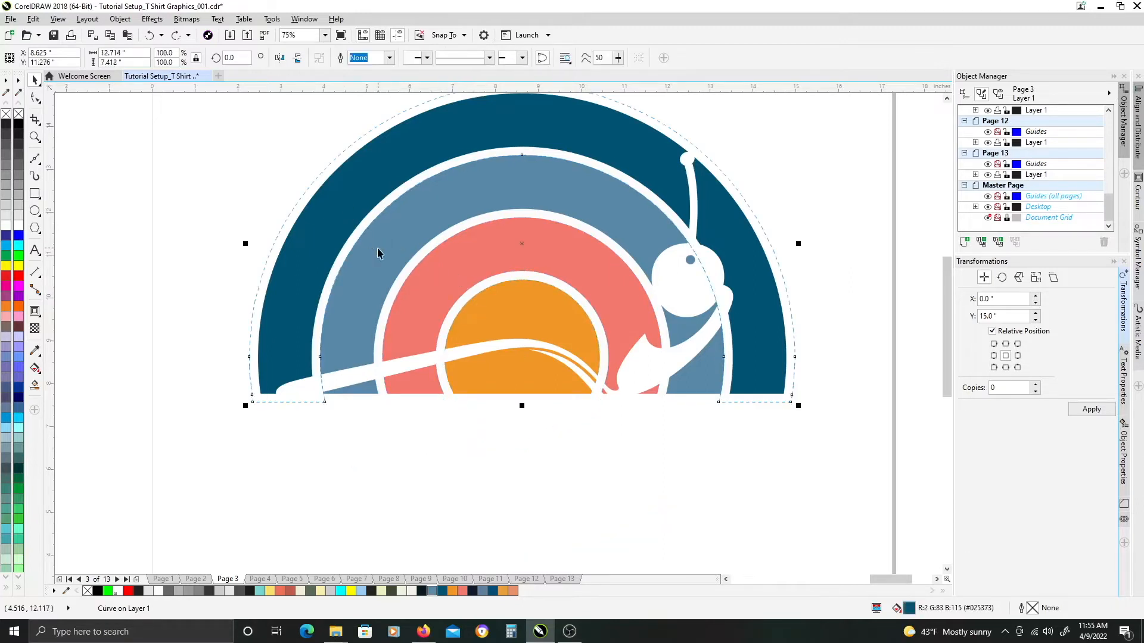
left_click(380, 252)
left_click(426, 297)
left_click(391, 241, "shift")
left_click(349, 61)
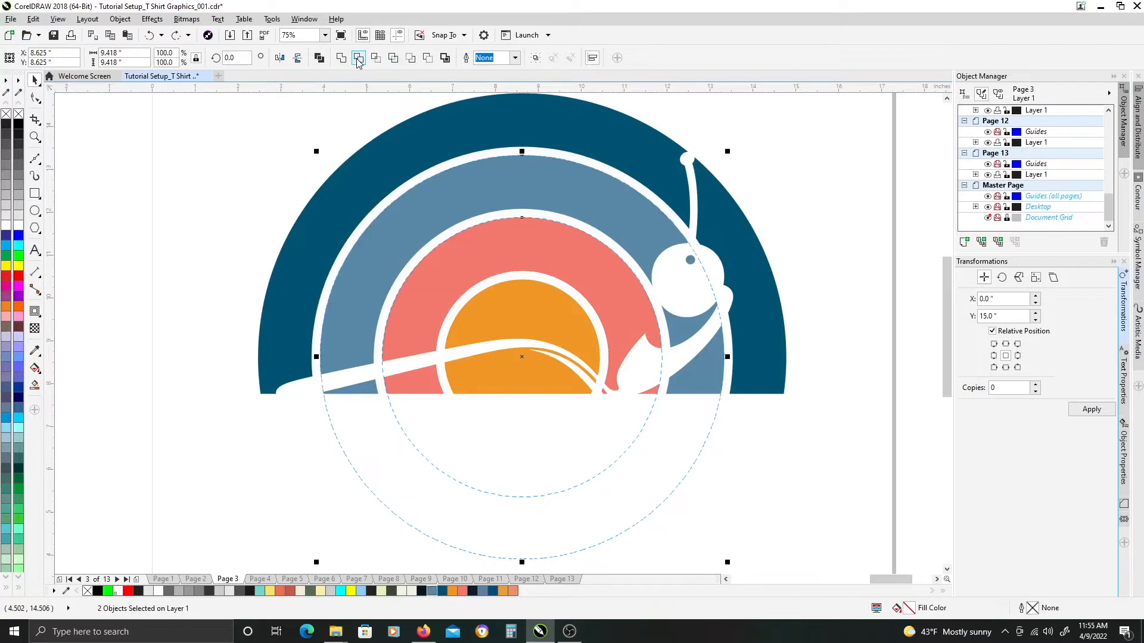
Trim the coral circle with the orange circle.
left_click(457, 283)
left_click(464, 242, "shift")
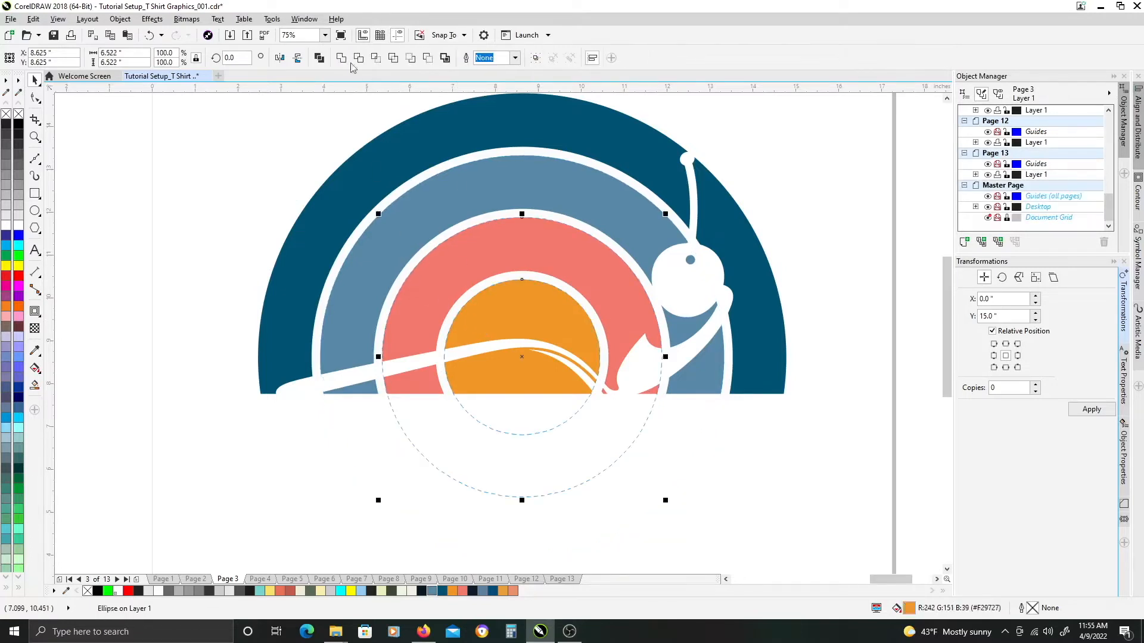
left_click(435, 257)
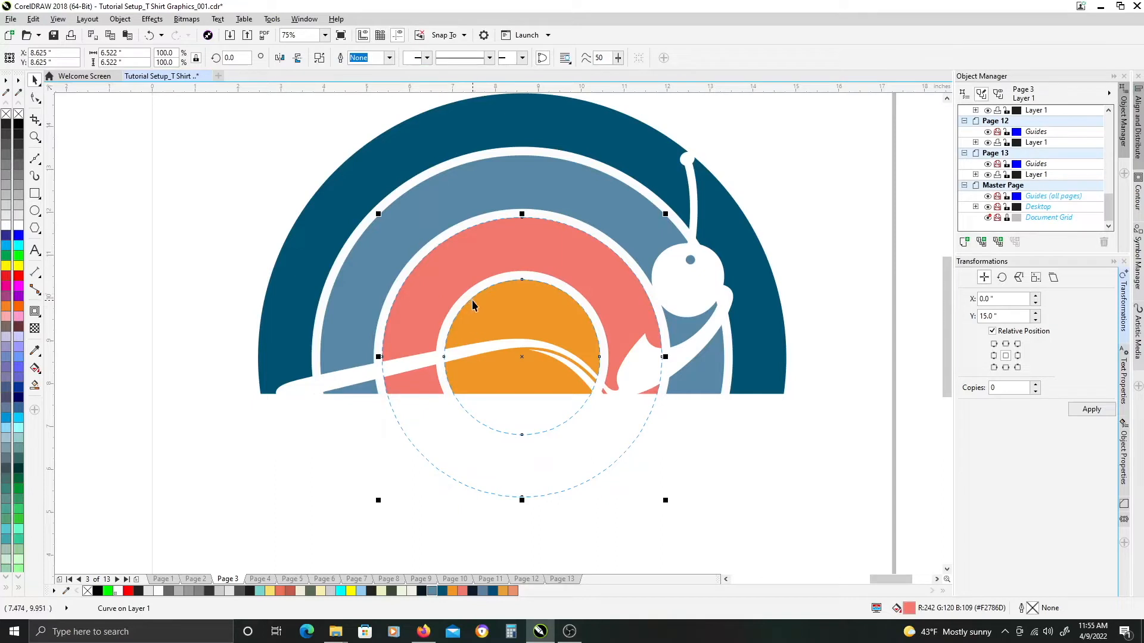
left_click(482, 315, "shift")
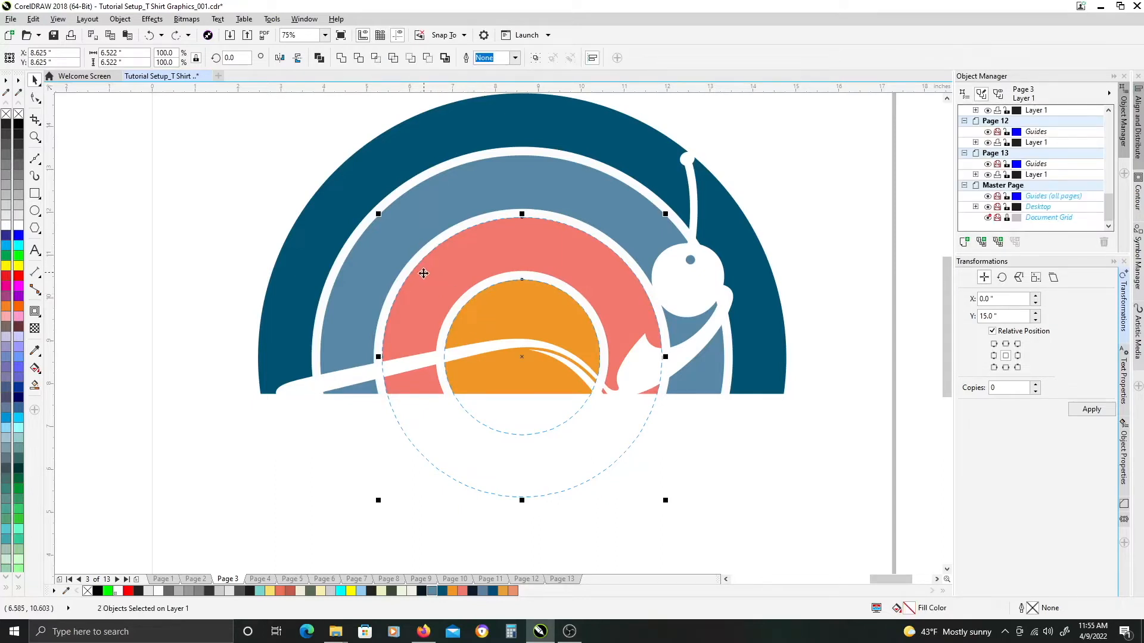
Undo the trims on the coral circle, the light blue circle and the dark blue half circle.
key("ctrl+z")
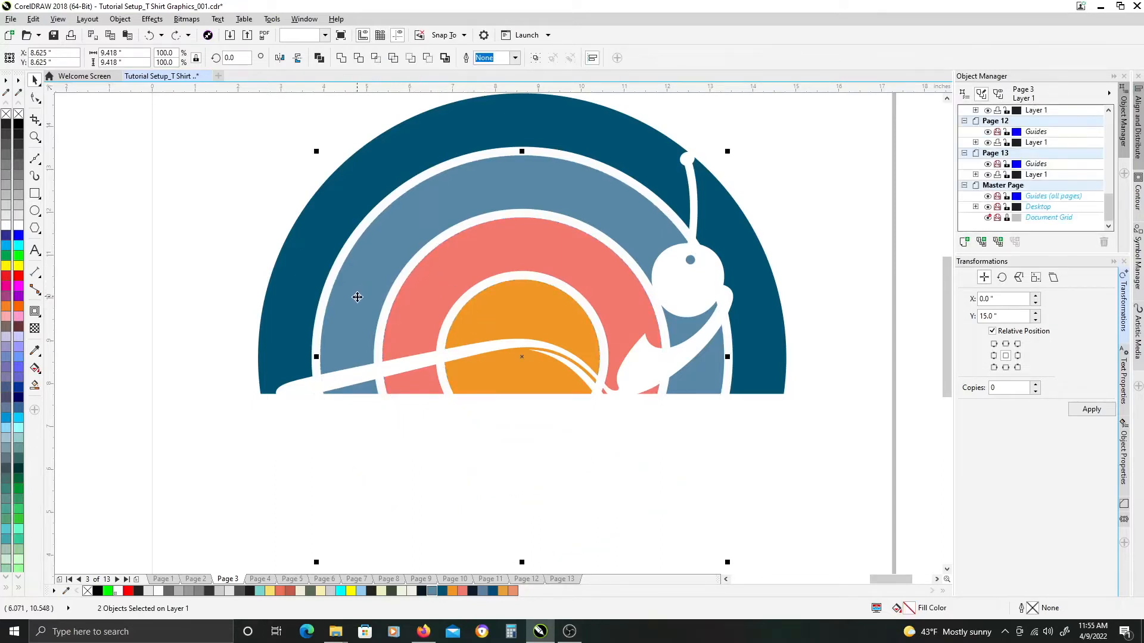
key("ctrl+z")
left_click(311, 299)
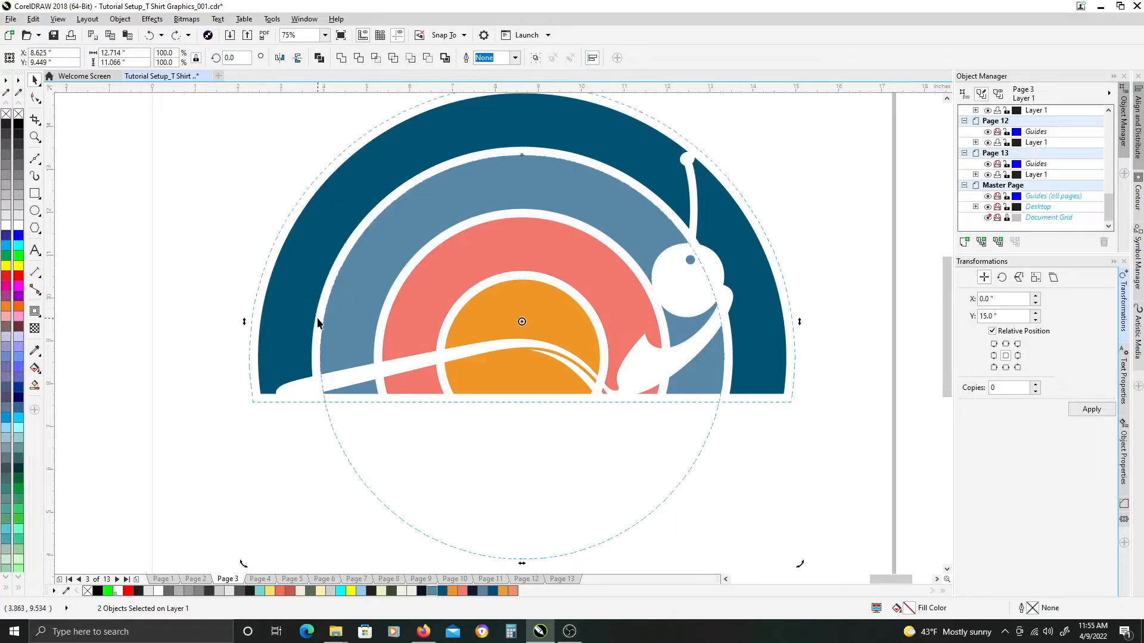
left_click(317, 322)
left_click(301, 310)
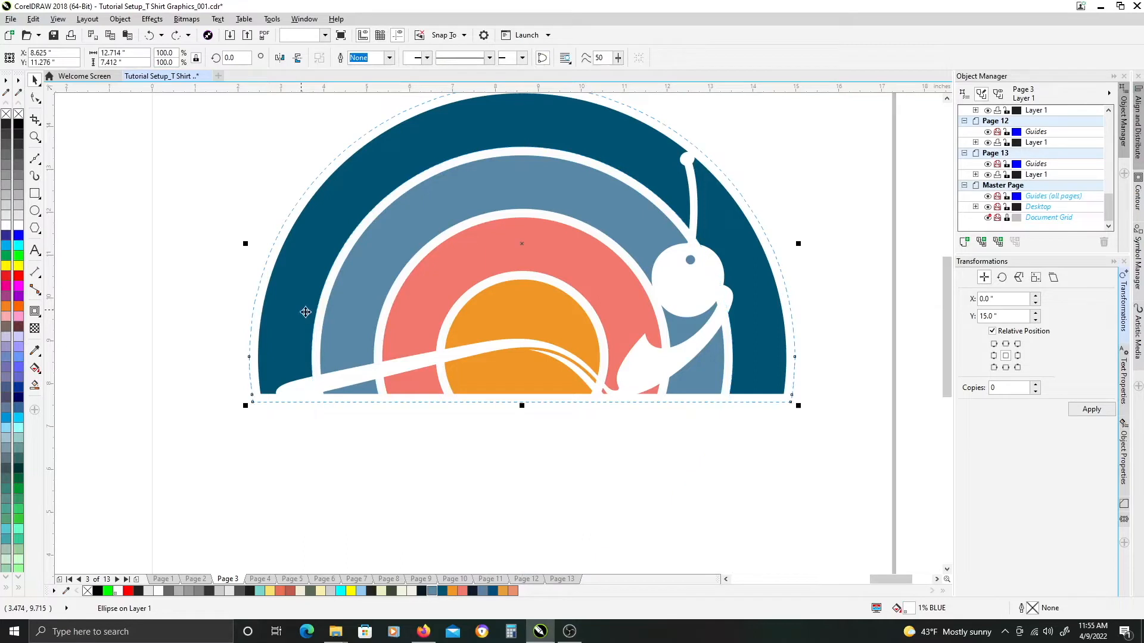
Trim the dark blue half circle with the light blue circle.
left_click(330, 322)
left_click(295, 303, "shift")
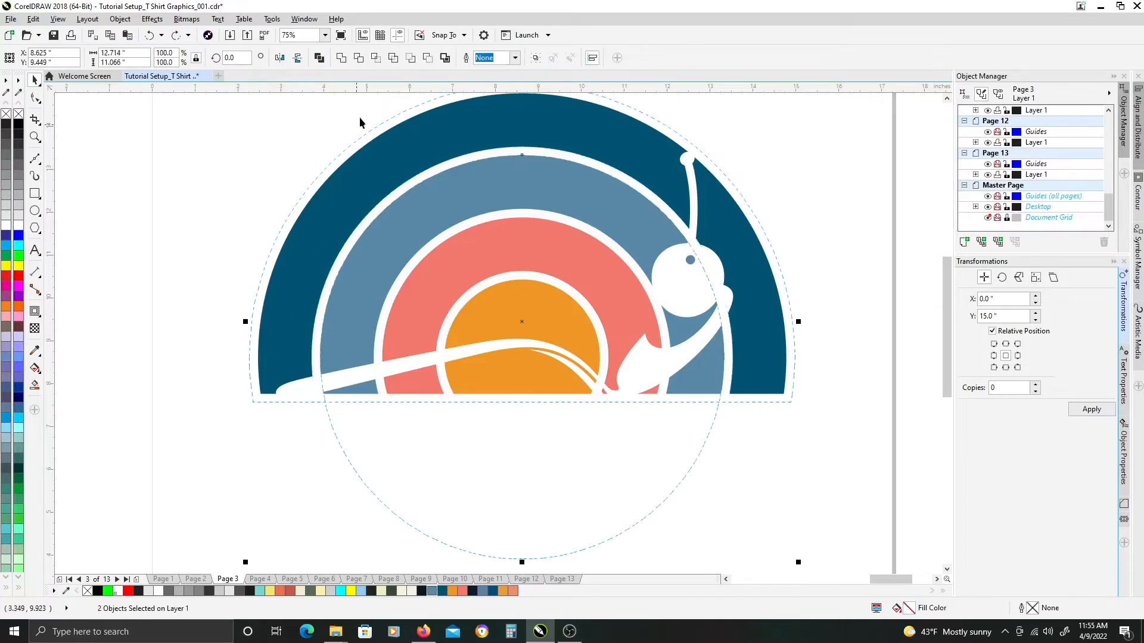
left_click(261, 188)
left_click(319, 232)
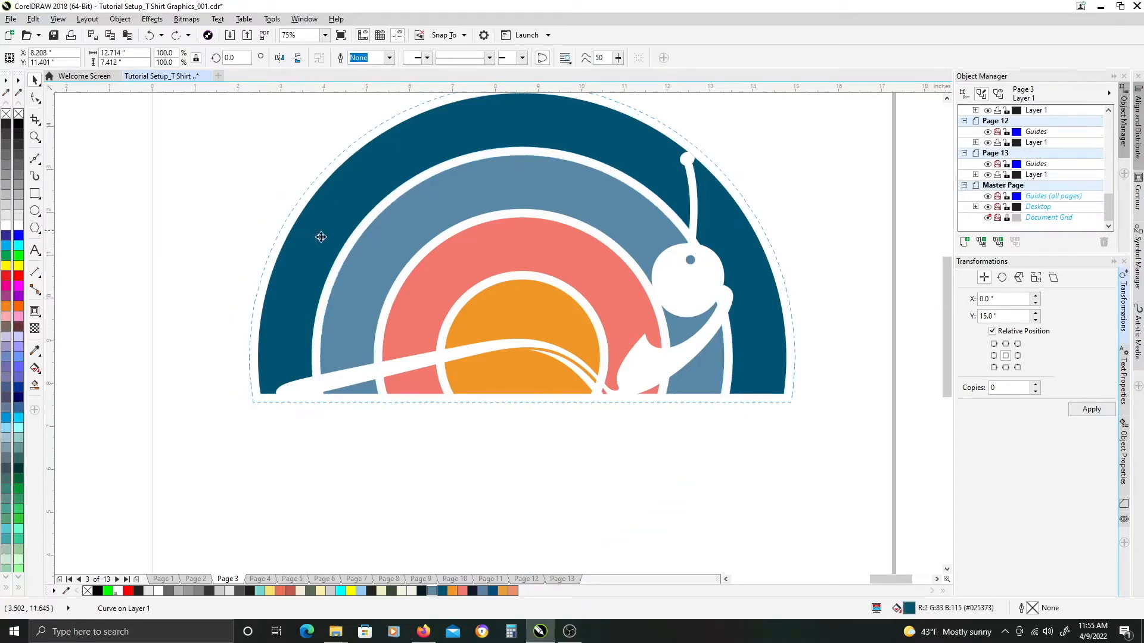
left_click(353, 268, "shift")
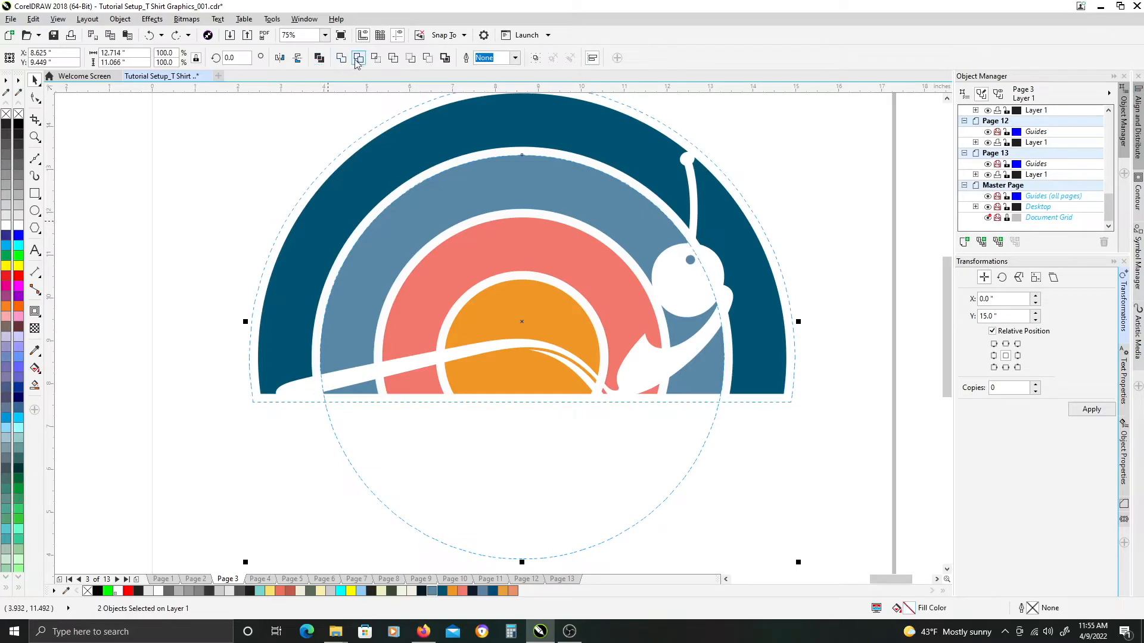
left_click(359, 58)
left_click(324, 297)
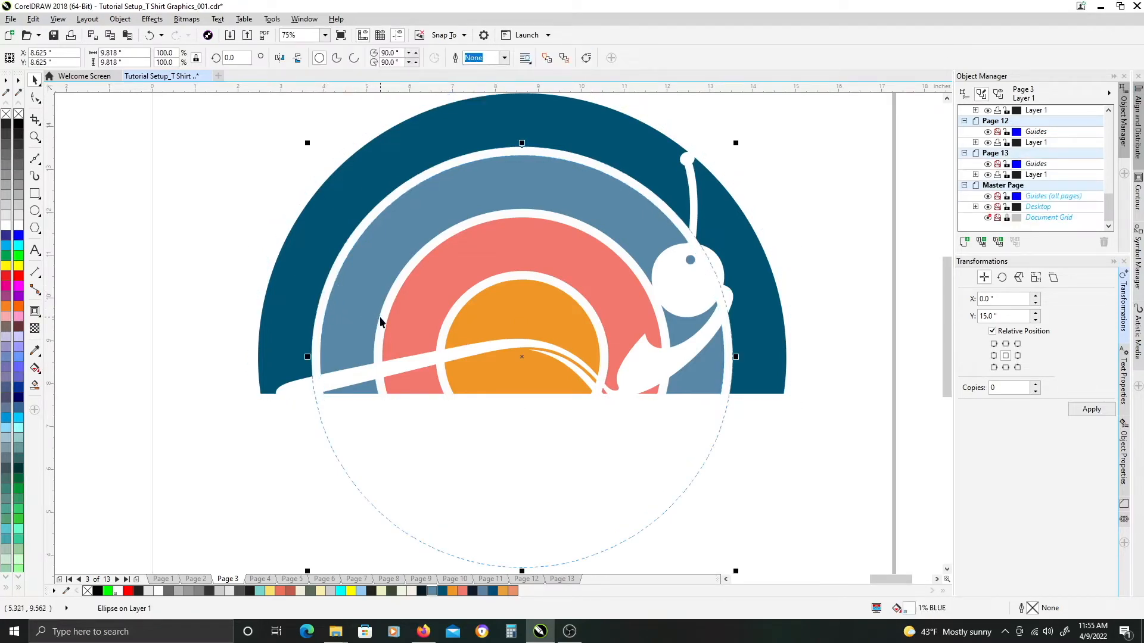
left_click(333, 217)
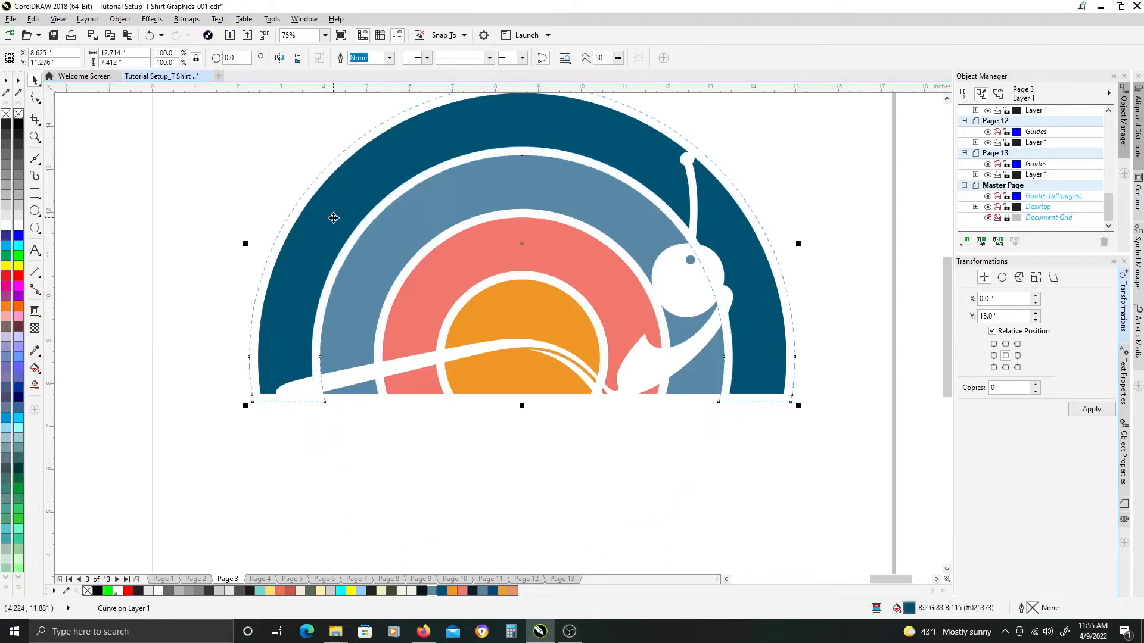
left_click(356, 230)
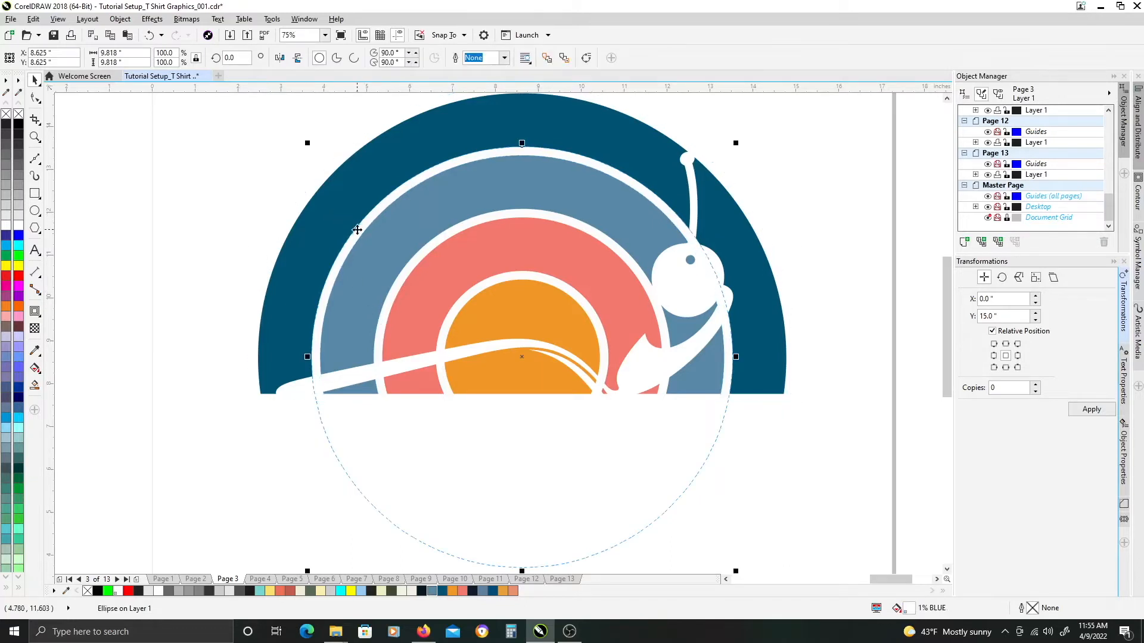
Trim the light blue circle with the coral circle.
left_click(375, 276)
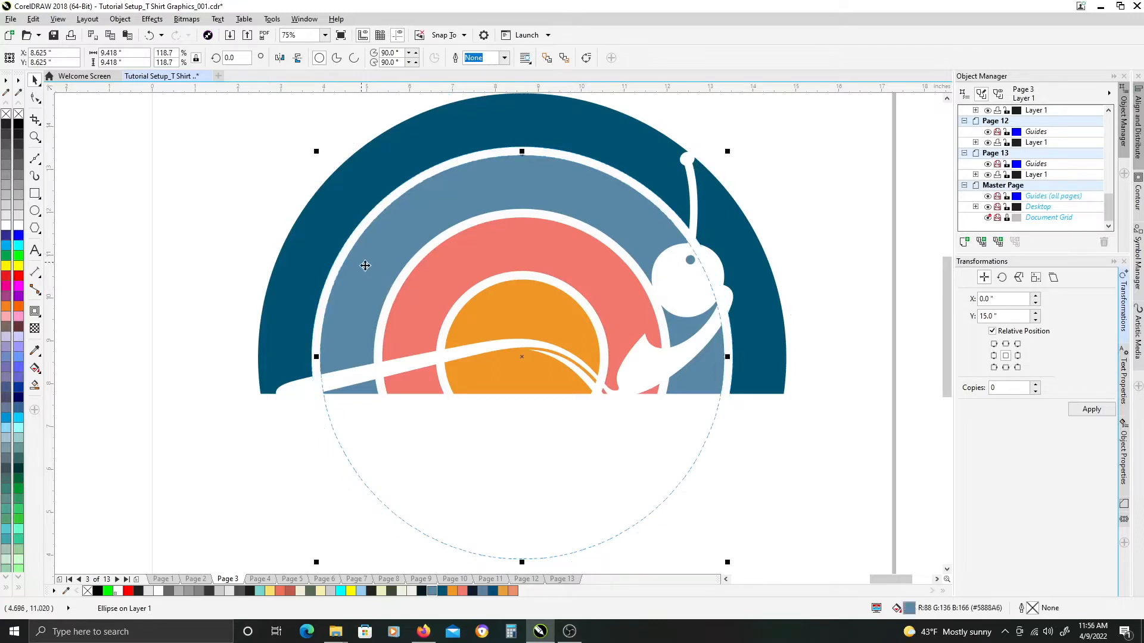
left_click(384, 274, "shift")
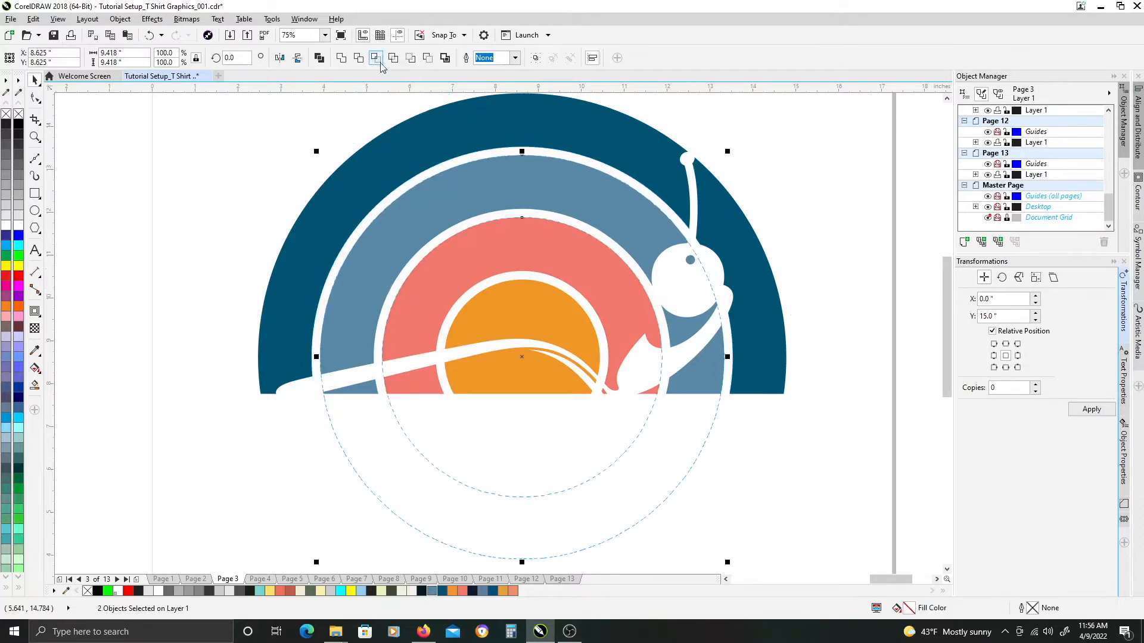
left_click(358, 57)
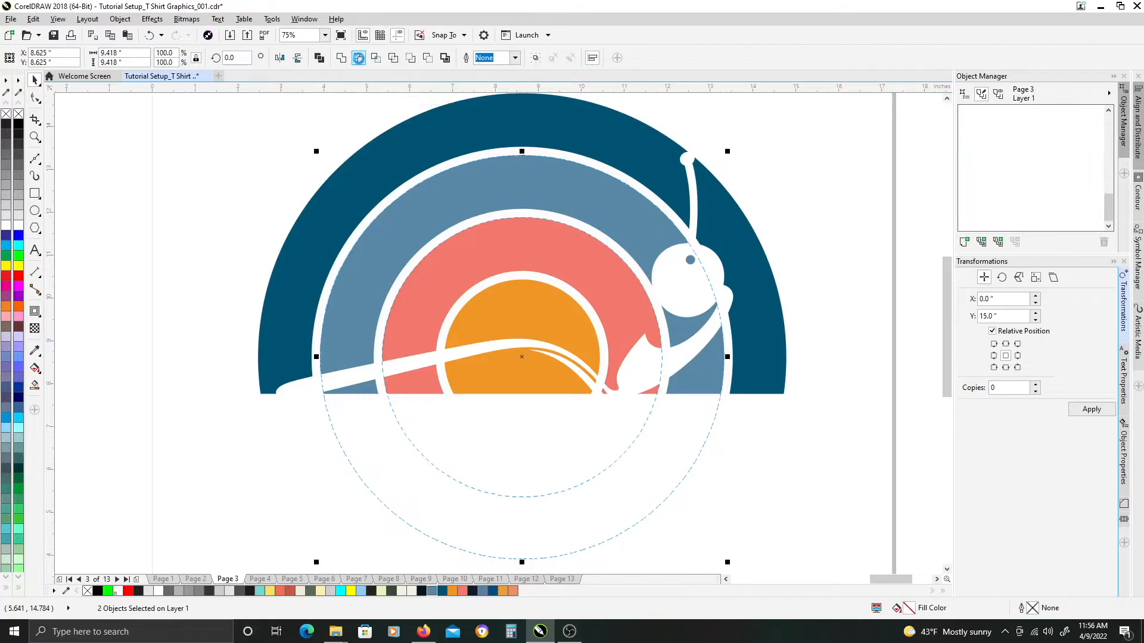
left_click(381, 276)
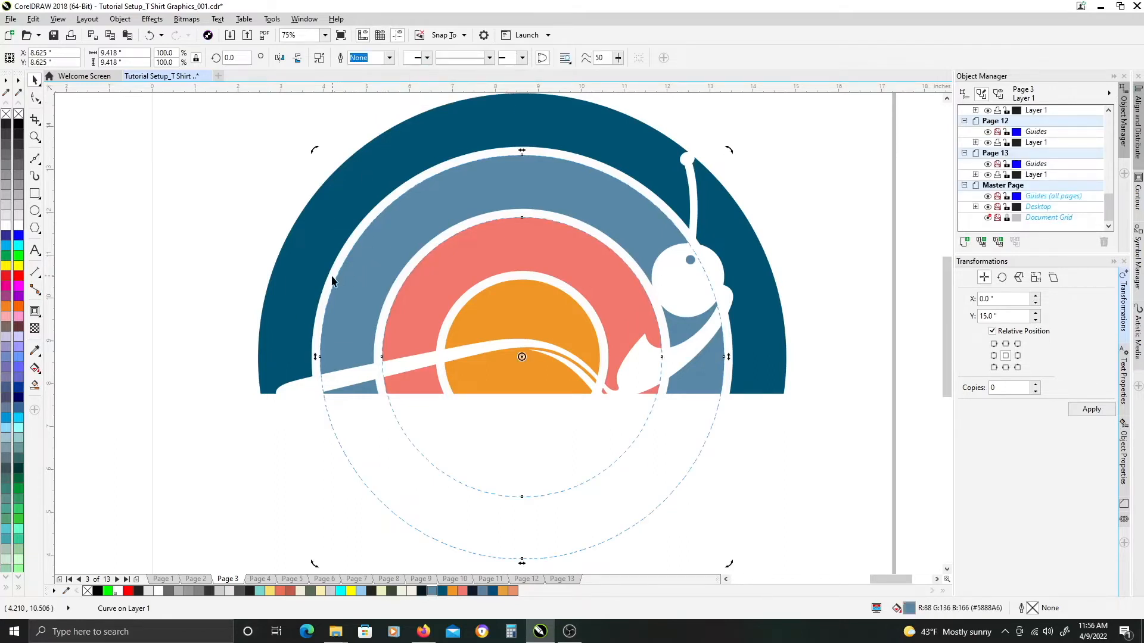
Undo the trims on the light blue circle and the dark blue half circle.
key("ctrl+z")
left_click(302, 278)
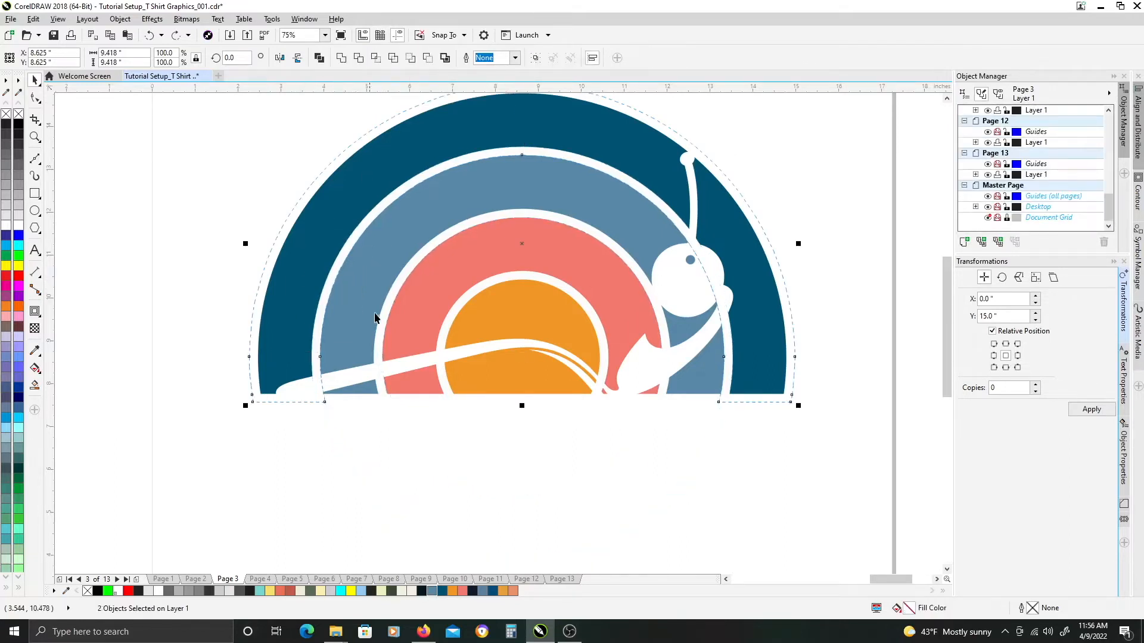
left_click(382, 316)
left_click(348, 302)
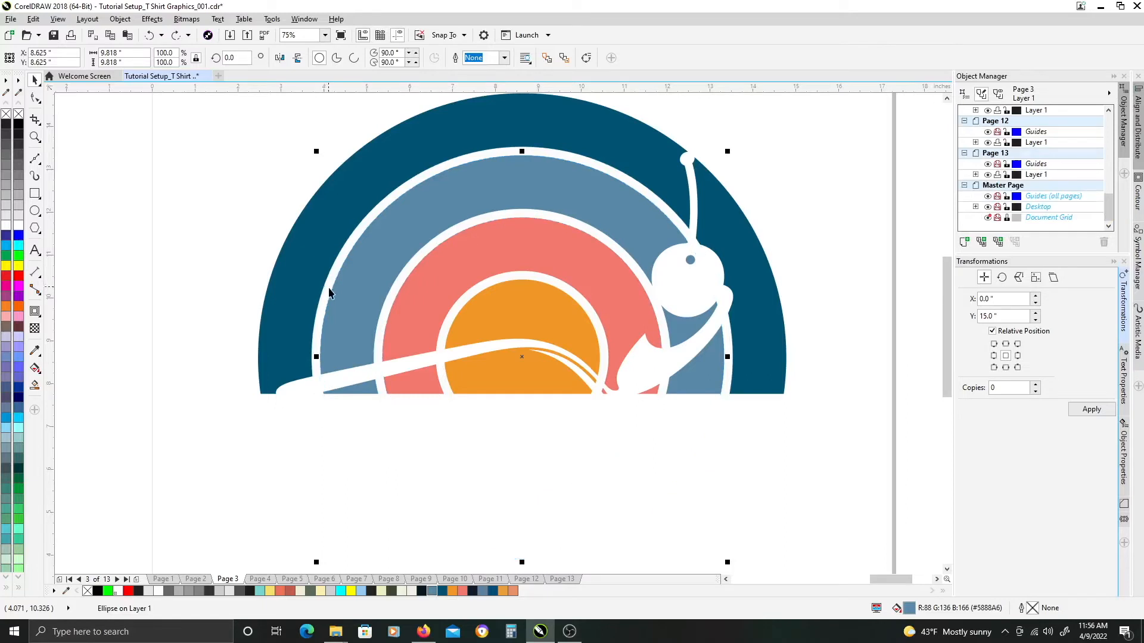
left_click(327, 298, "shift")
left_click(329, 313, "shift")
left_click(310, 307, "shift")
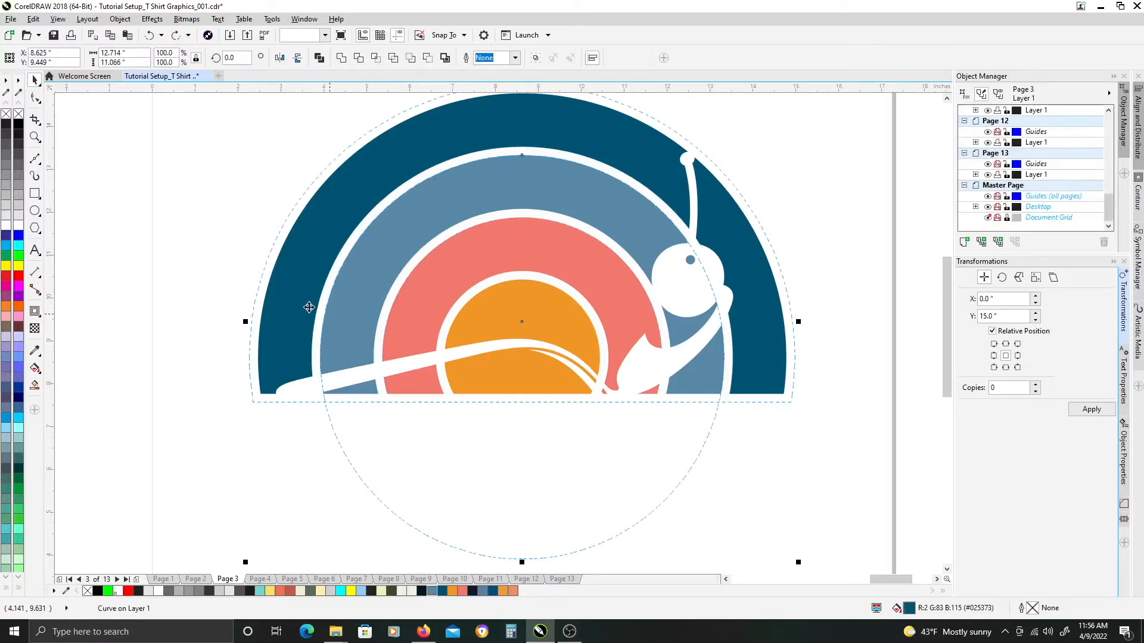
left_click(335, 329)
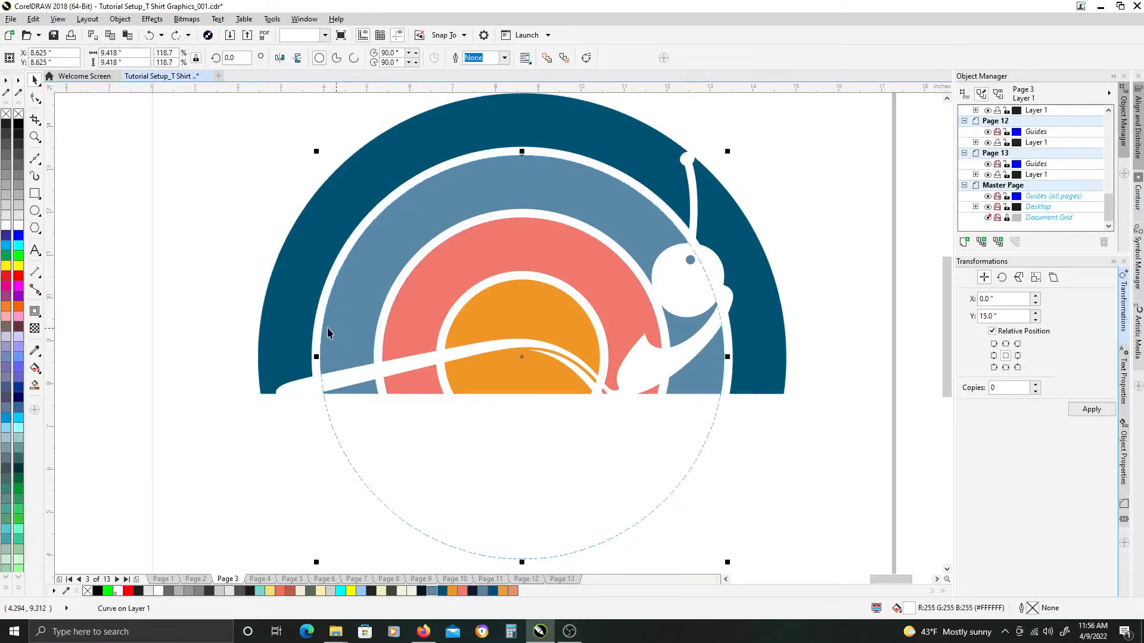
left_click(296, 306)
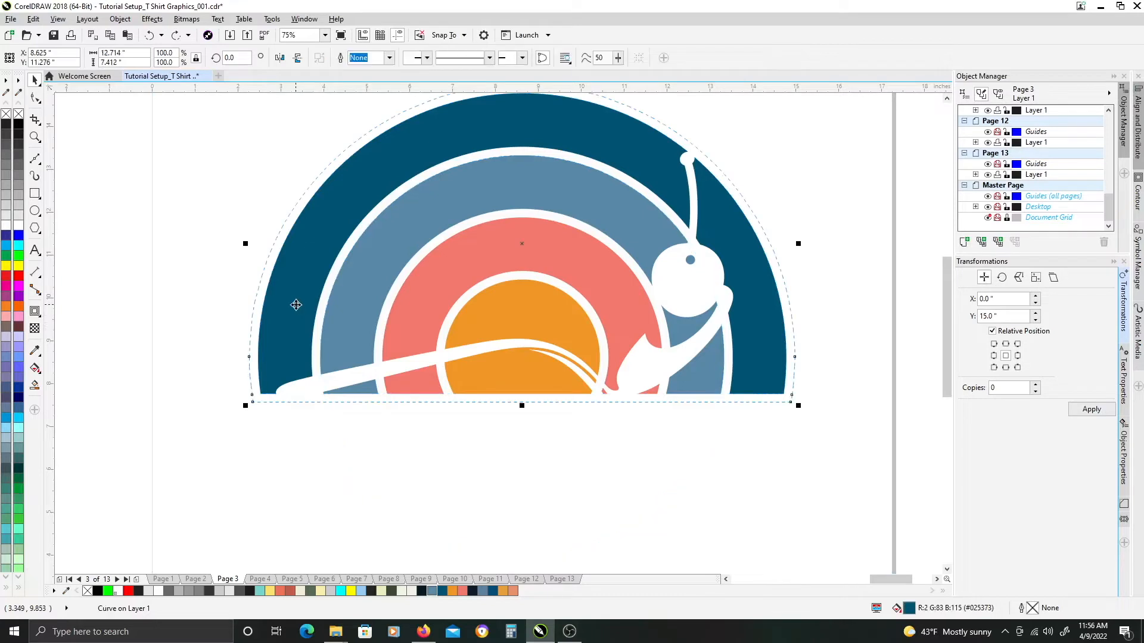
Trim the dark blue half circle with the light blue circle and check the outline of the cut band.
left_click(326, 329)
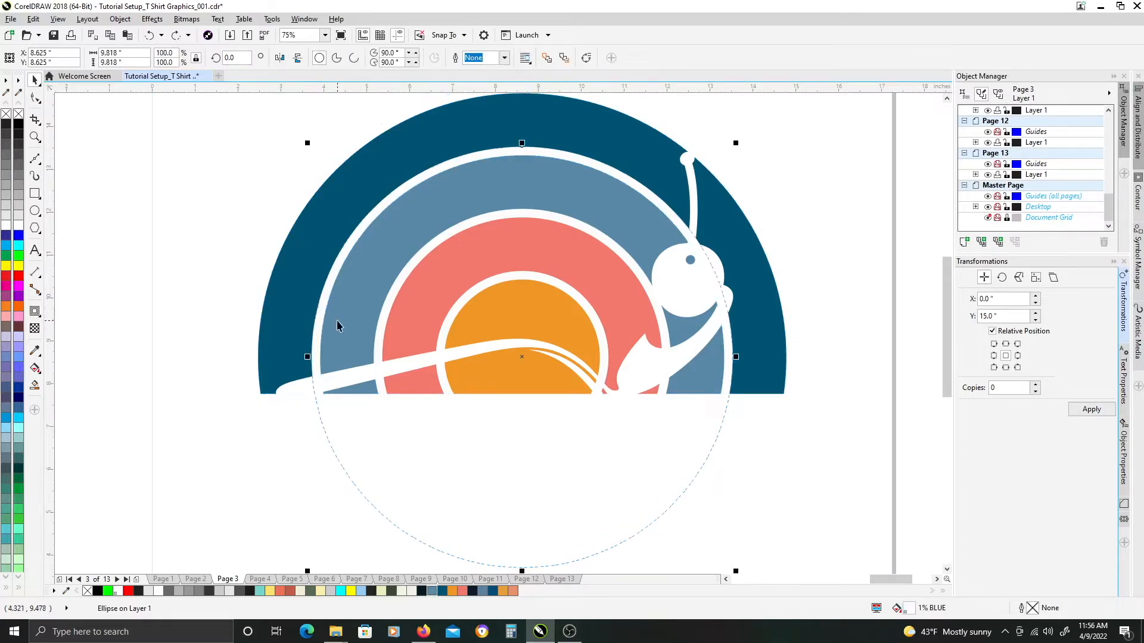
left_click(304, 296, "shift")
left_click(357, 58)
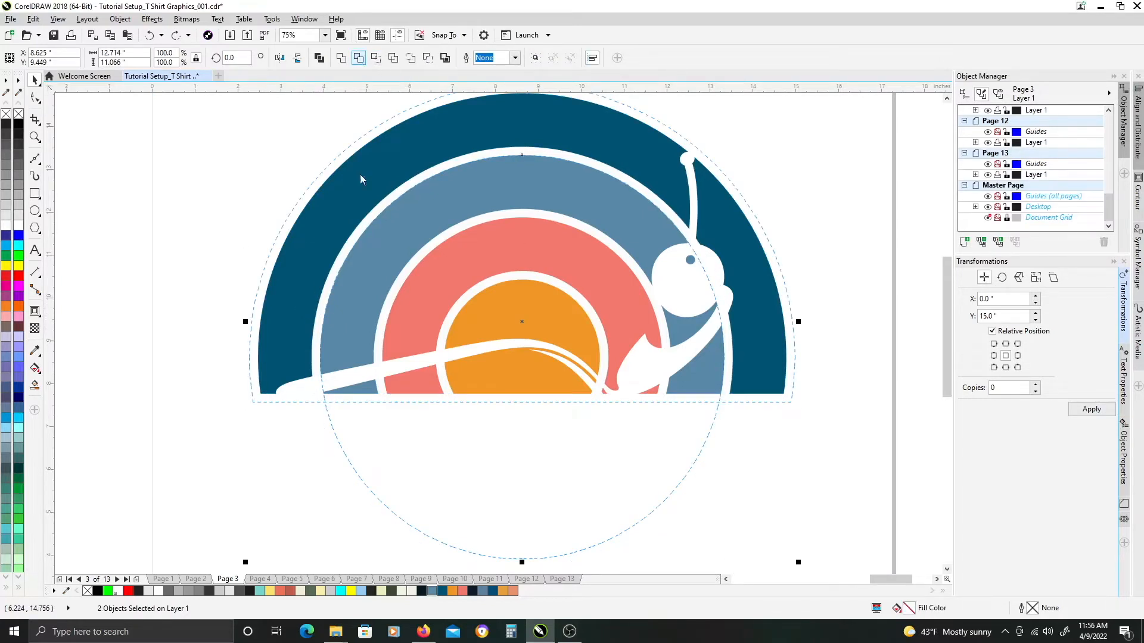
left_click(336, 314)
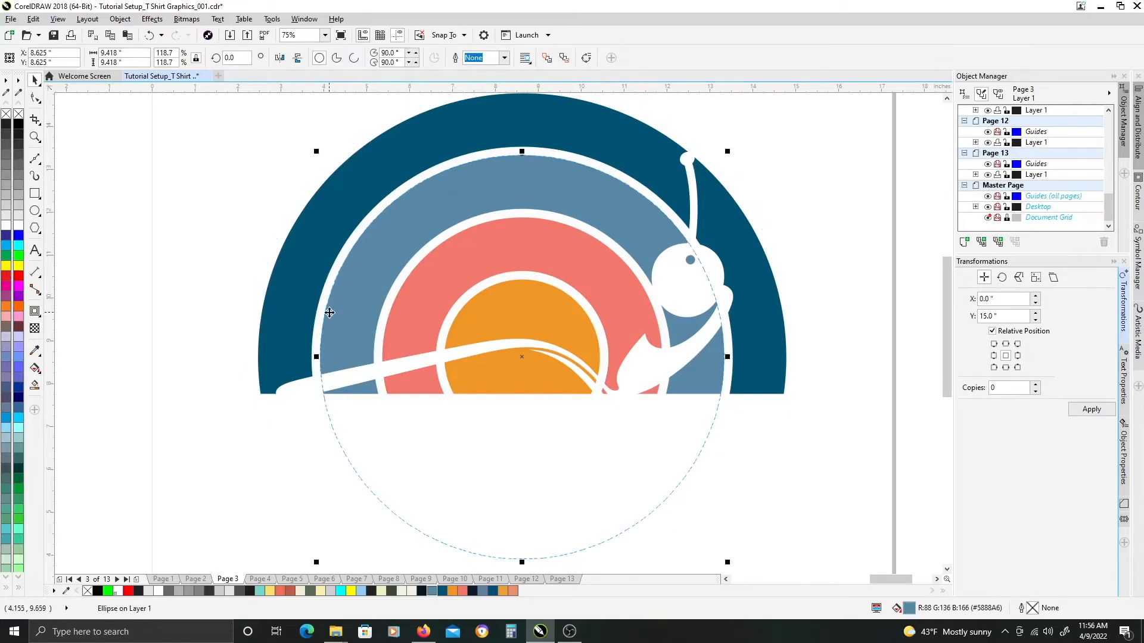
left_click(381, 325)
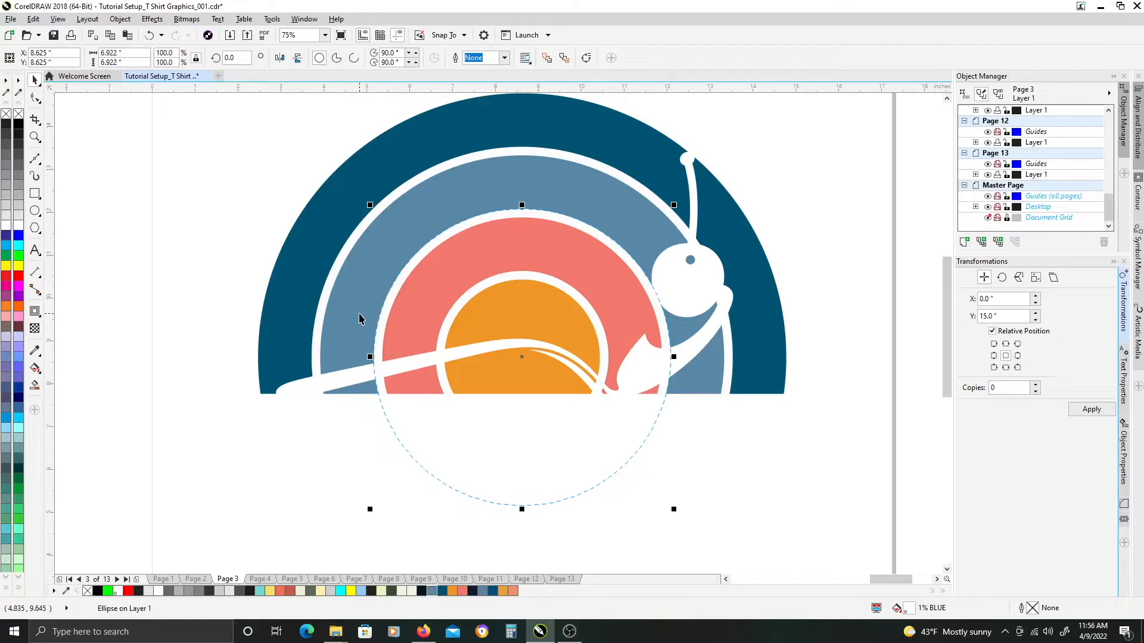
left_click(356, 296)
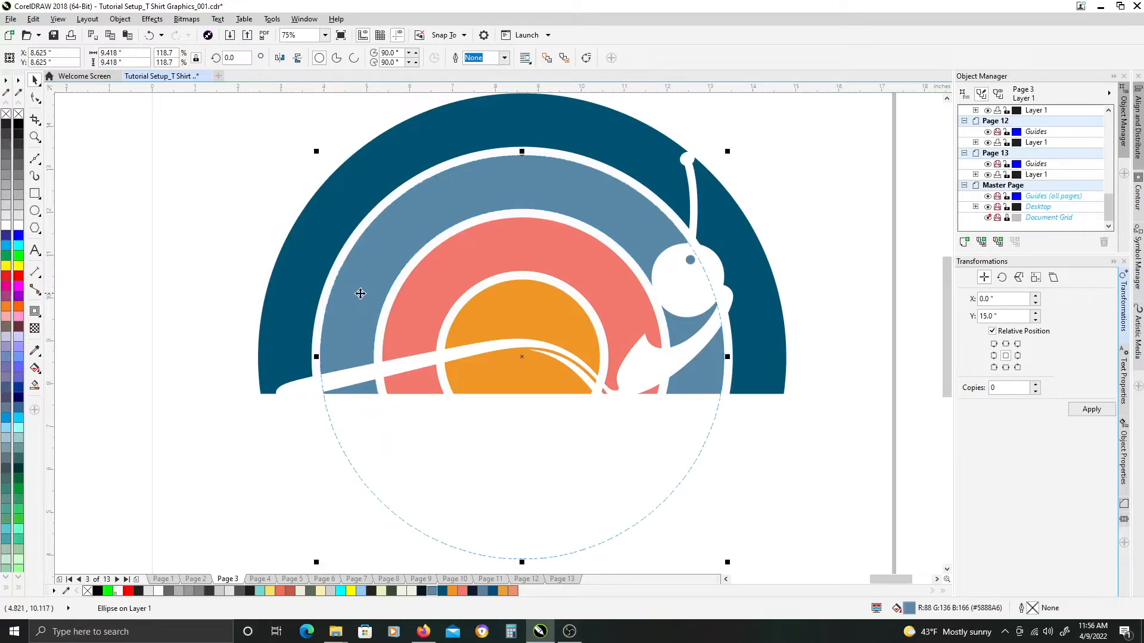
left_click(375, 205)
left_click(358, 201)
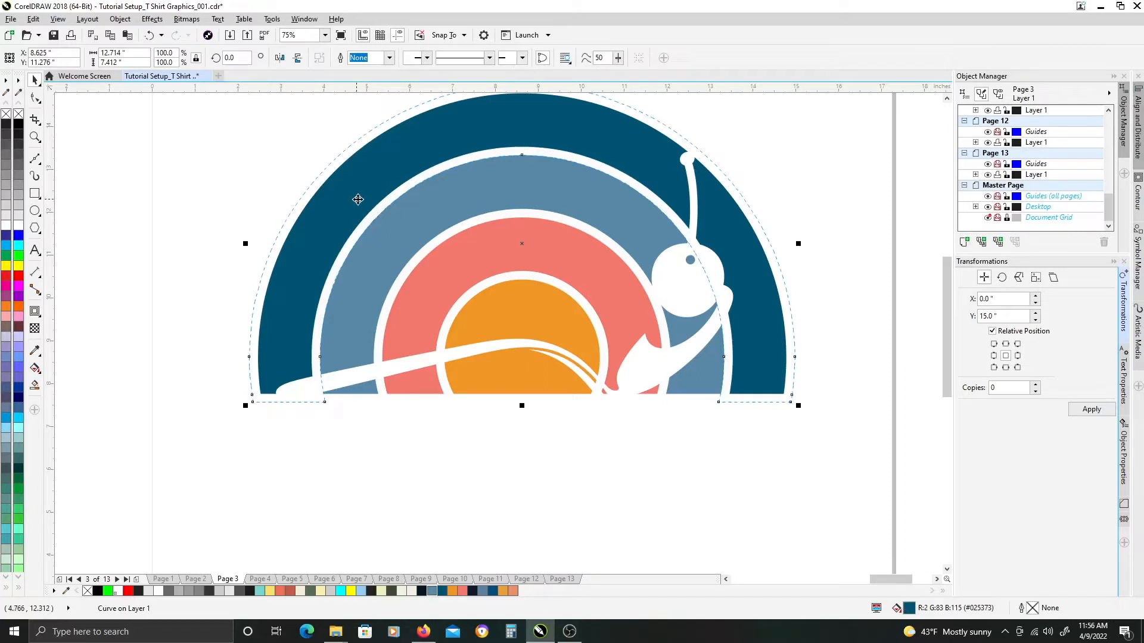
Trim the light blue circle with the coral circle.
left_click(369, 220)
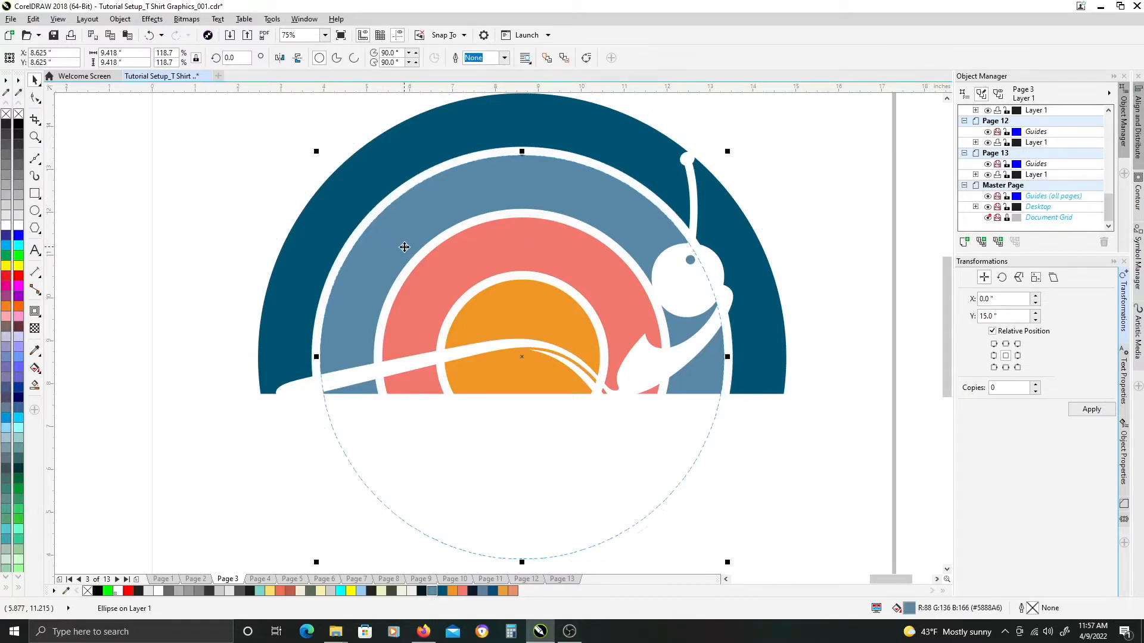
left_click(426, 275)
left_click(397, 245, "shift")
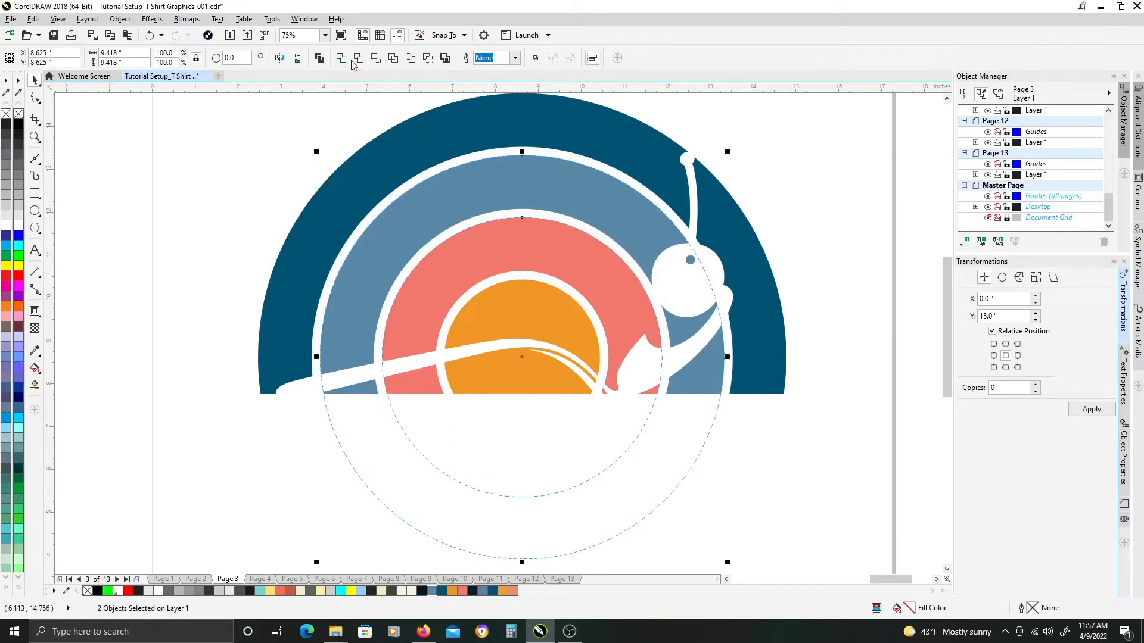
left_click(392, 246)
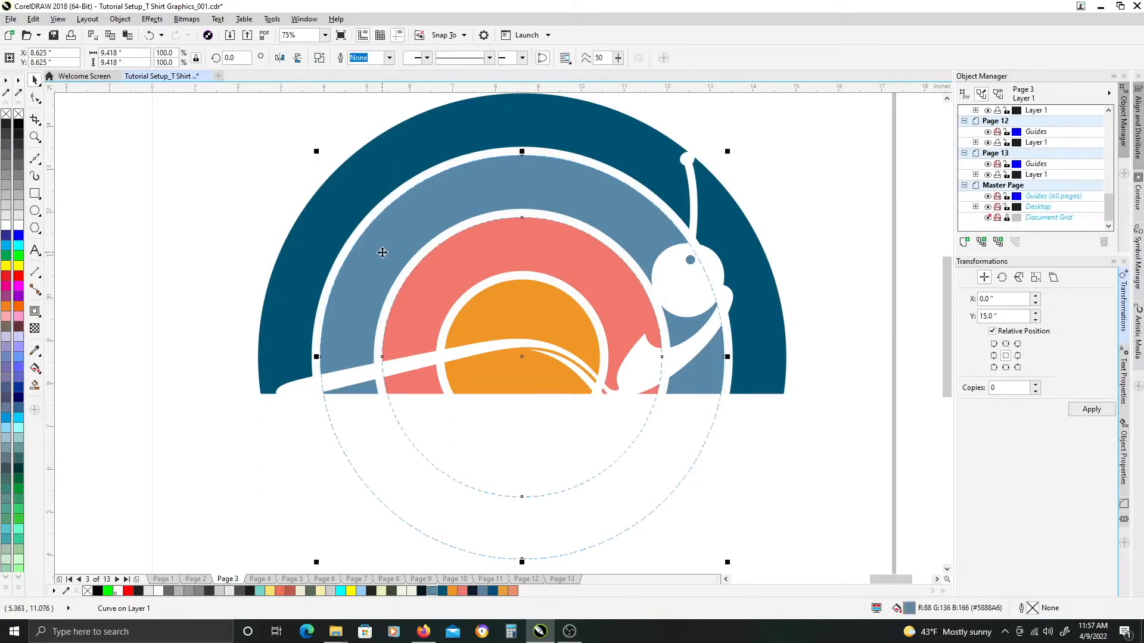
Examine the outlines of the trimmed light blue and dark blue bands and the white contour circle between them.
left_click(321, 305)
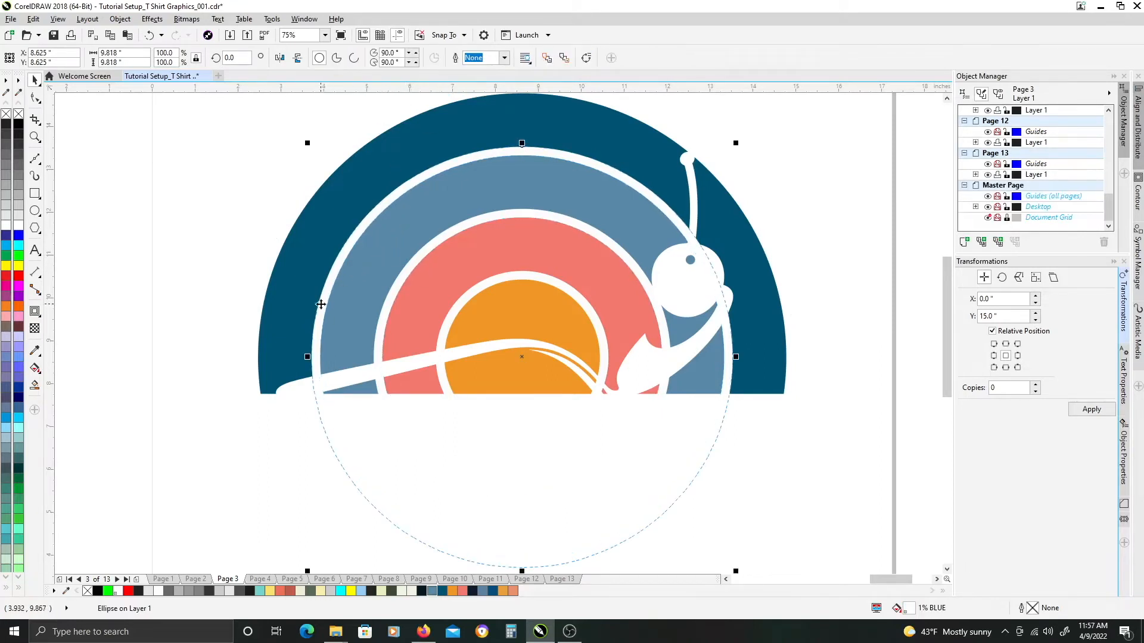
left_click(354, 323)
left_click(435, 218, "shift")
left_click(303, 397)
left_click(369, 347)
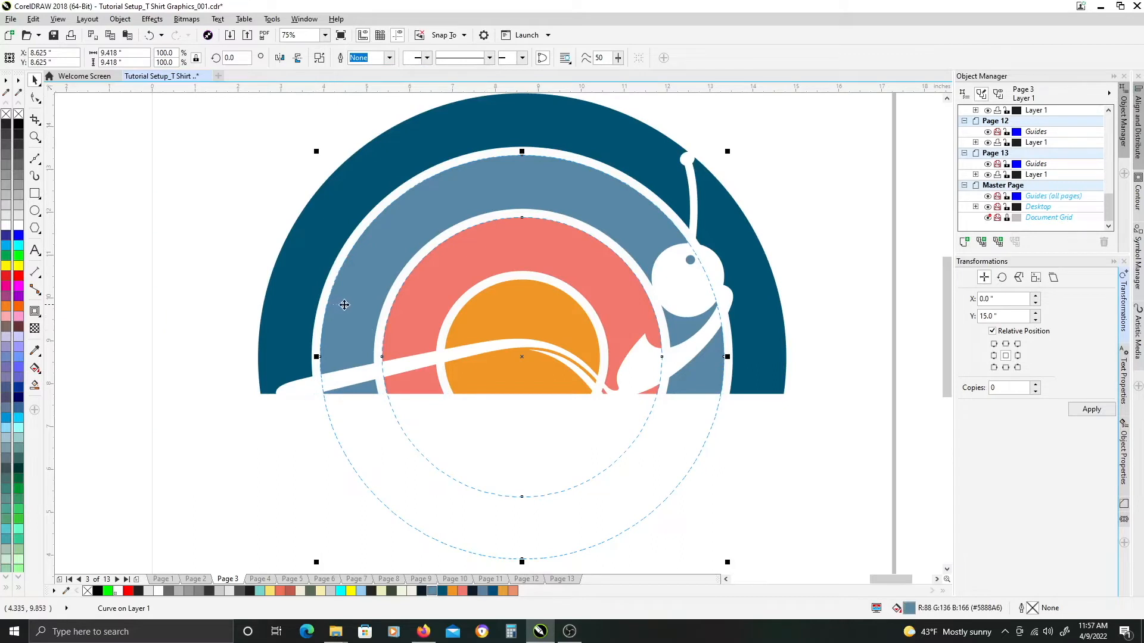
left_click(372, 311, "shift")
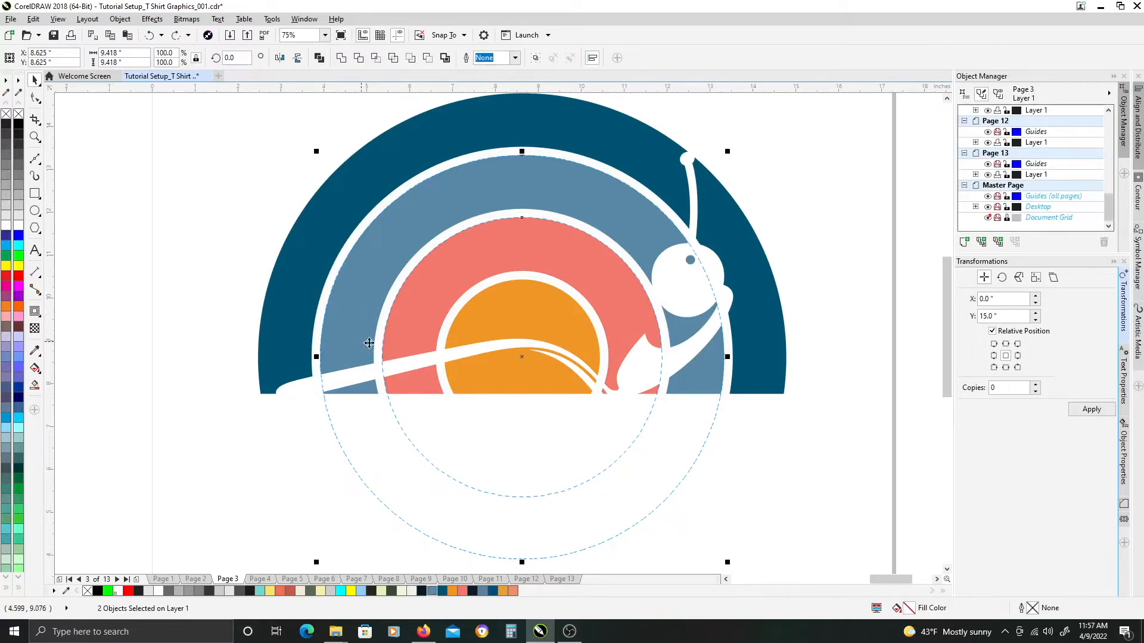
left_click(321, 308)
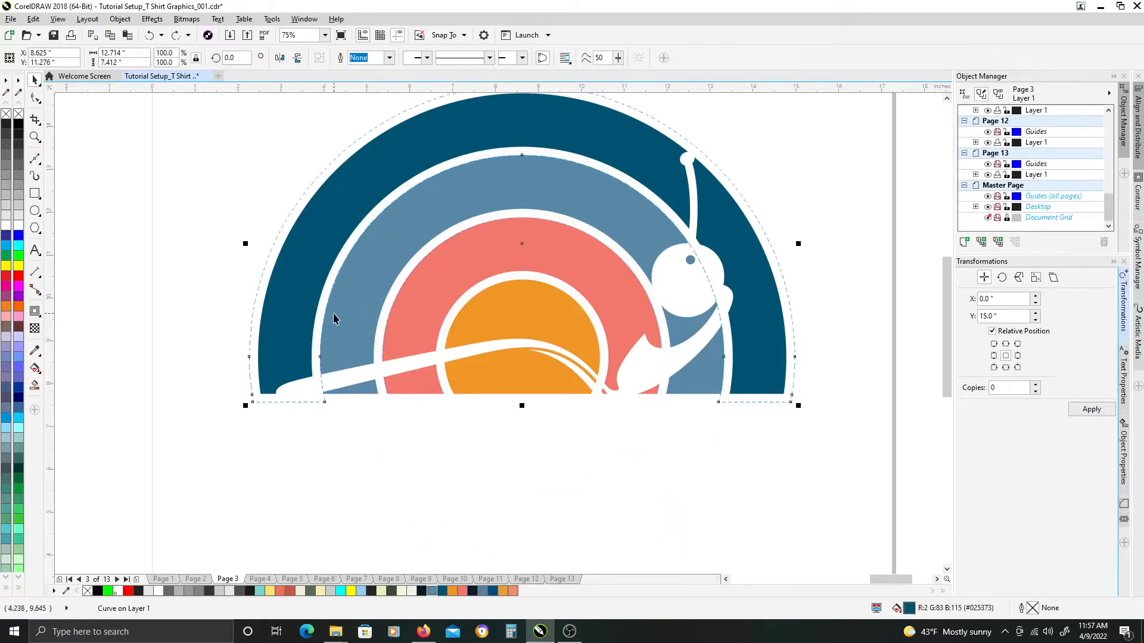
left_click(334, 310)
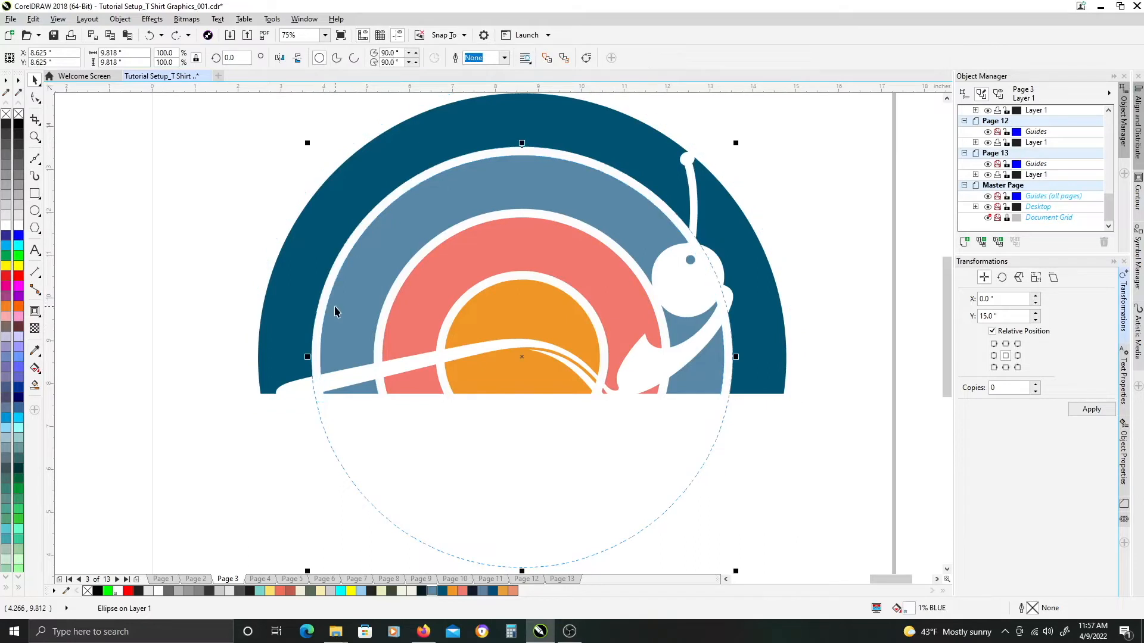
Try to trim the white contour circle around the coral circle with the orange circle.
left_click(383, 316)
left_click(468, 301)
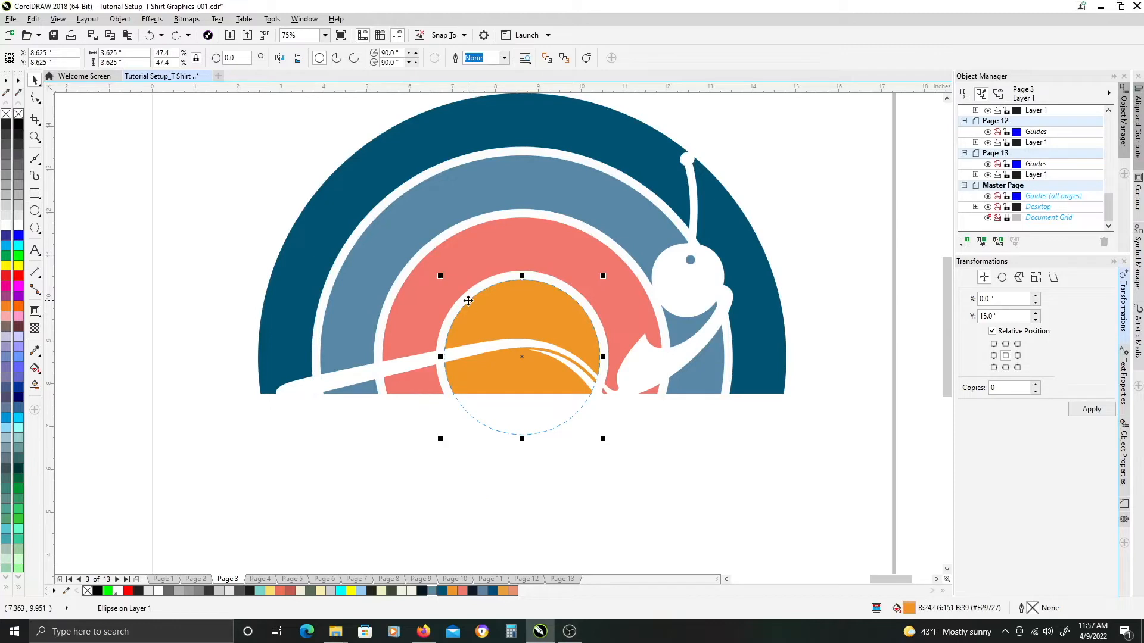
left_click(466, 296)
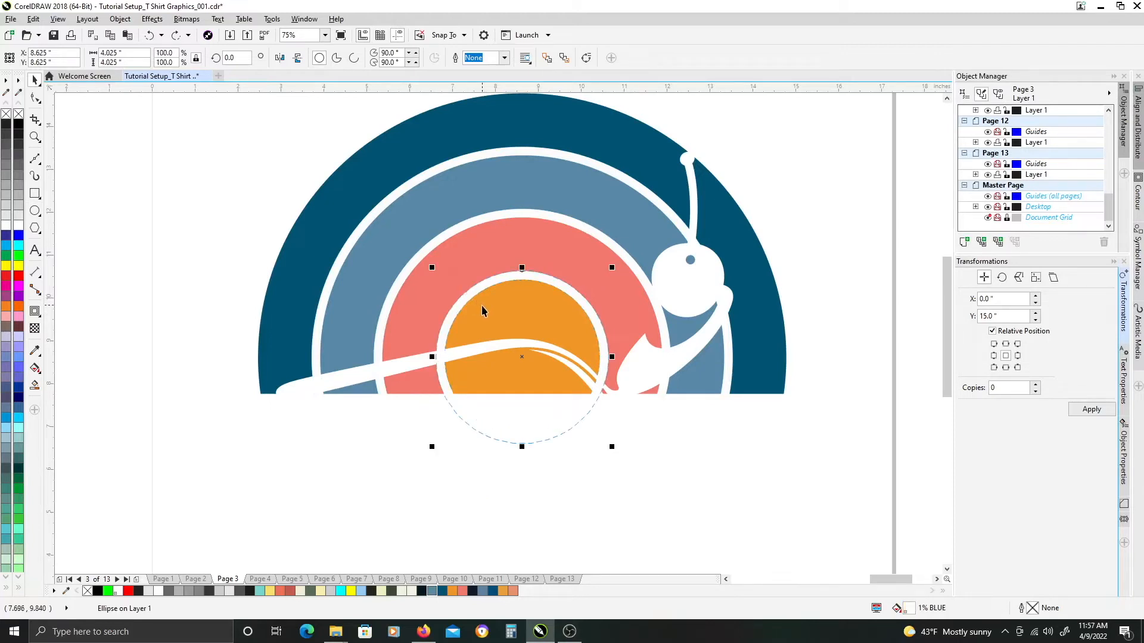
left_click(483, 309)
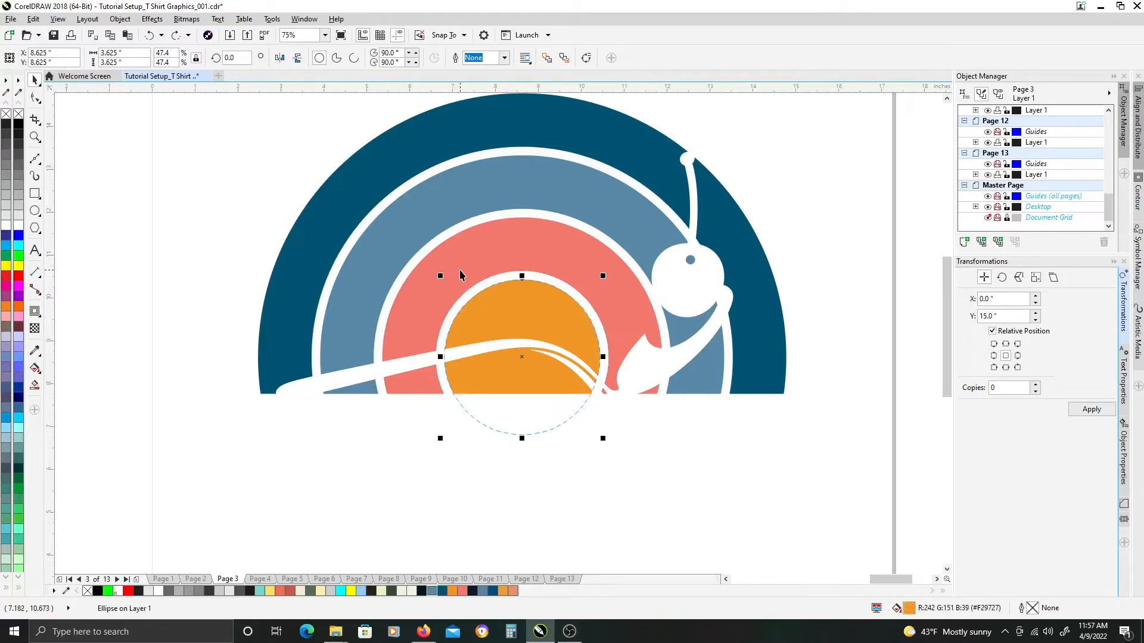
left_click(441, 240, "shift")
left_click(358, 58)
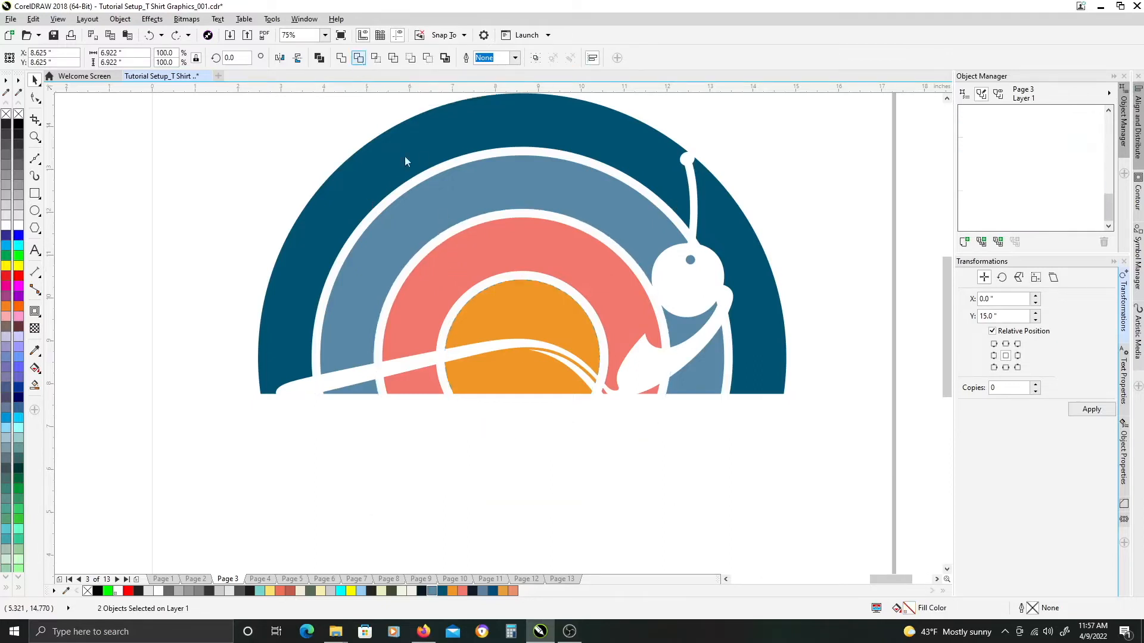
Undo the recent trims on the concentric circles.
left_click(432, 281)
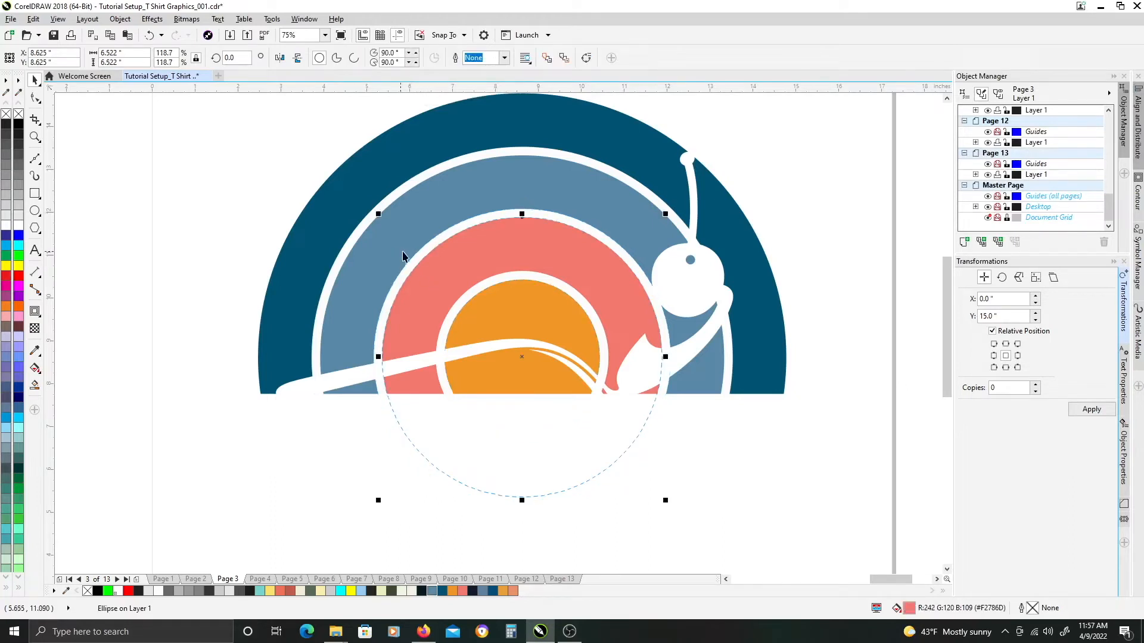
left_click(417, 257, "shift")
left_click(417, 257, "shift")
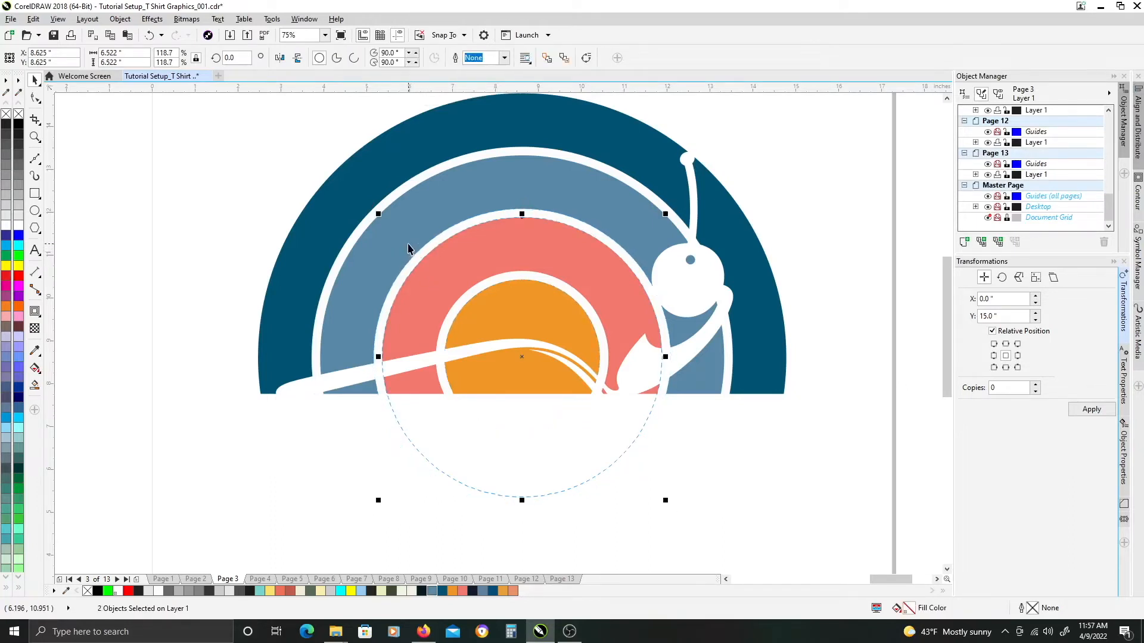
left_click(403, 277, "shift")
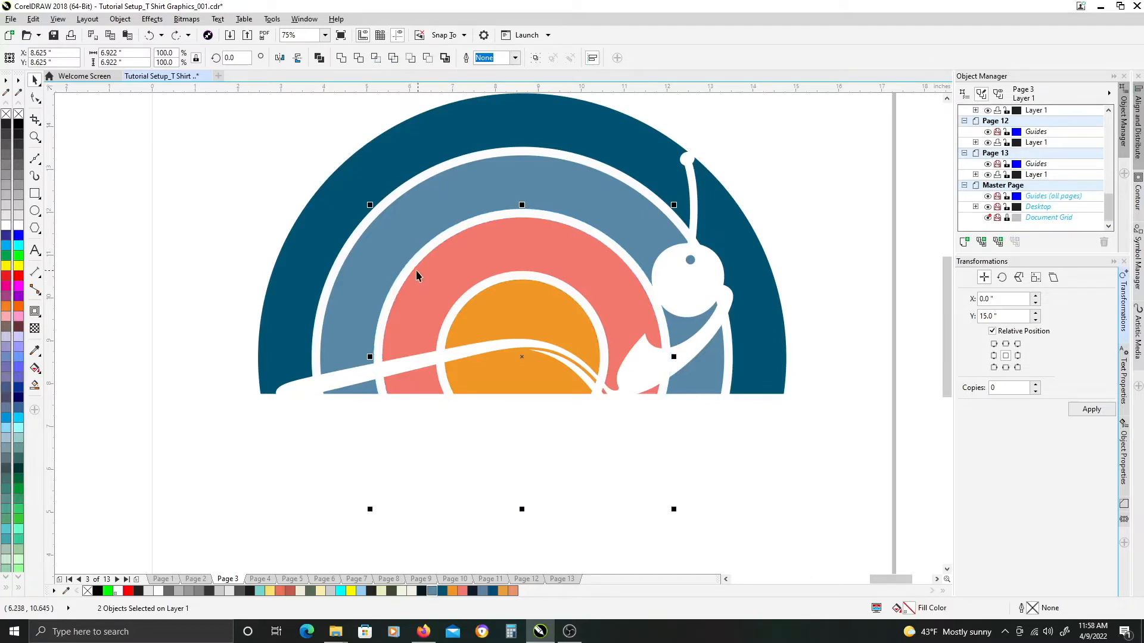
key("ctrl+z")
key("ctrl+z")
Trim the dark blue half circle with the light blue circle.
left_click(319, 338)
left_click(304, 317)
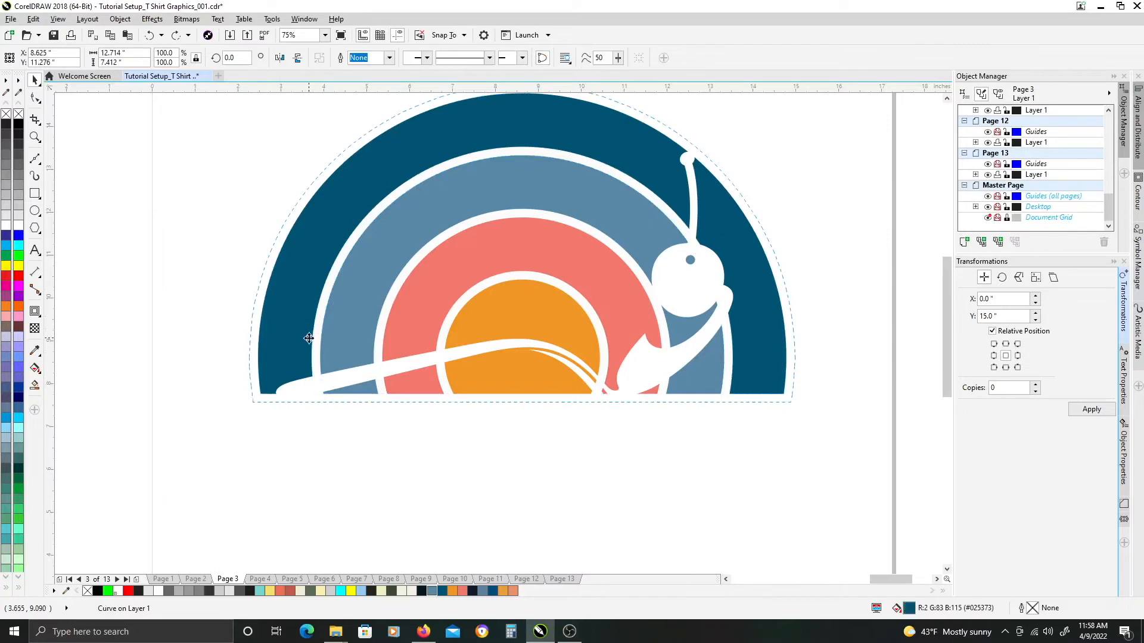
key("shift+Page_Down")
key("ctrl+z")
left_click(316, 329)
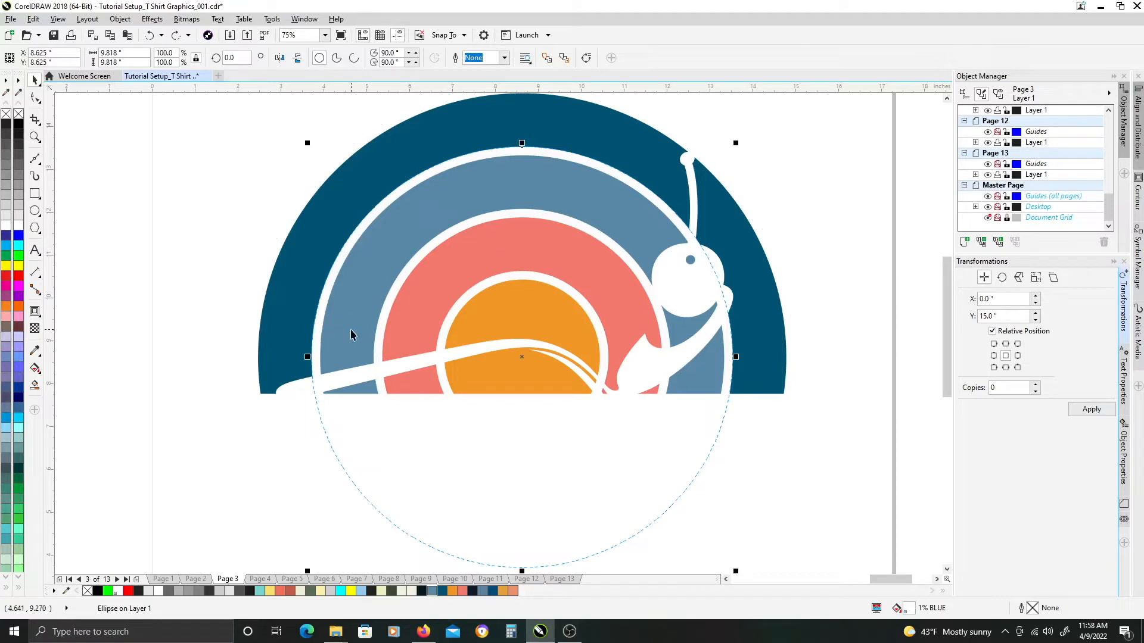
left_click(307, 319)
left_click(341, 334)
left_click(299, 309, "shift")
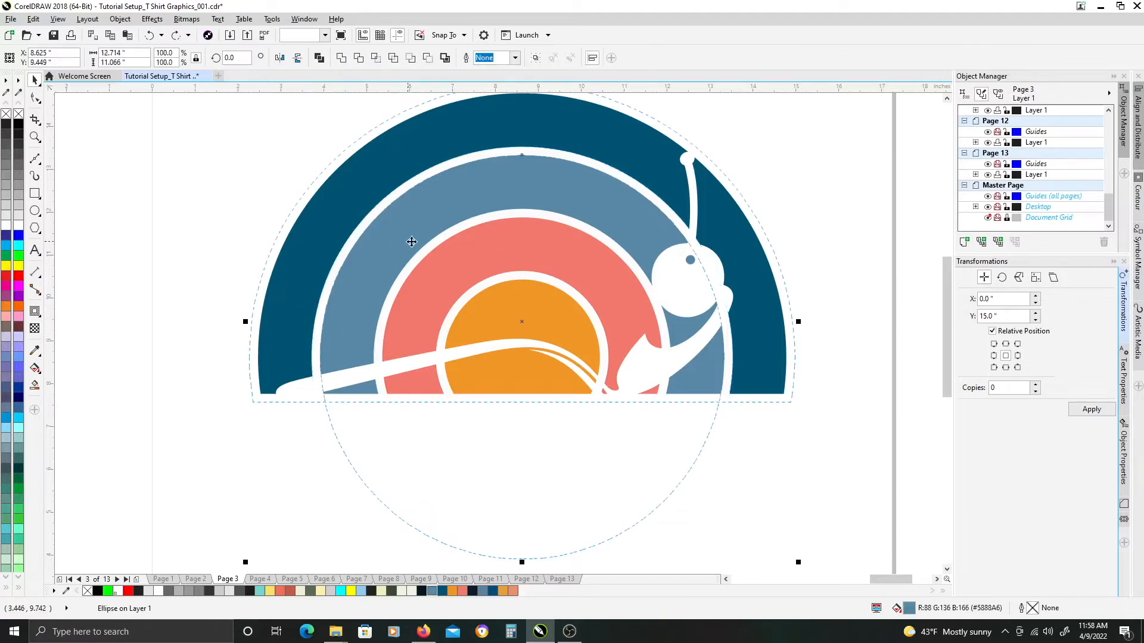
left_click(358, 58)
Apply a black outline to all the artwork on the page and select the trimmed dark blue band.
left_click(380, 259)
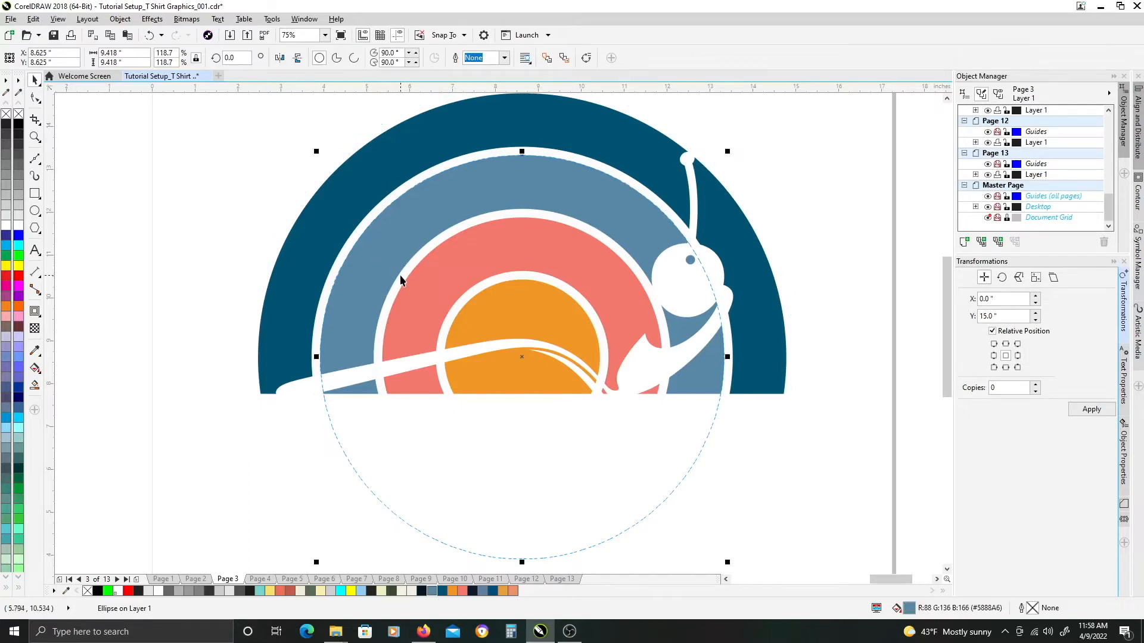
scroll(515, 269, "down", 1)
left_click_drag(741, 462, 279, 158)
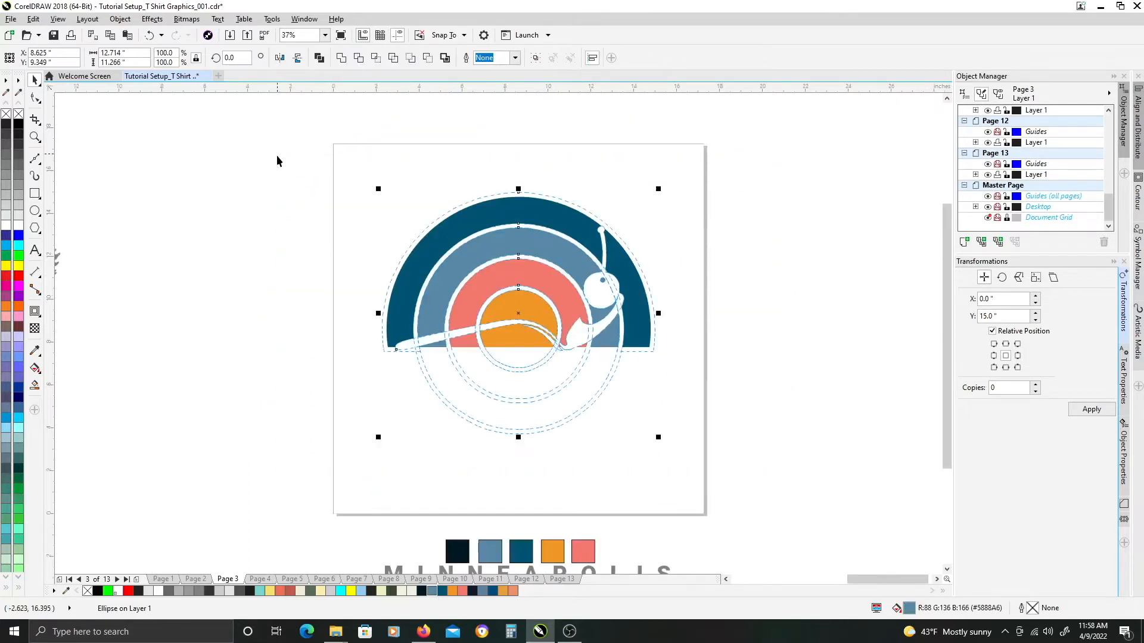
right_click(17, 127)
scroll(394, 254, "up", 1)
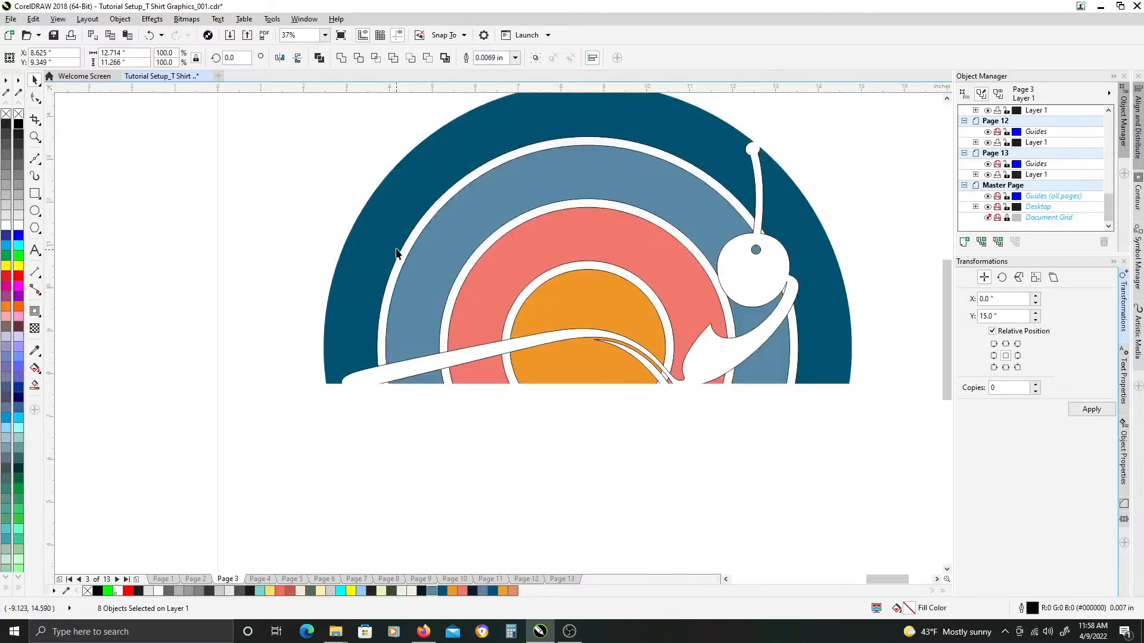
double_click(381, 251)
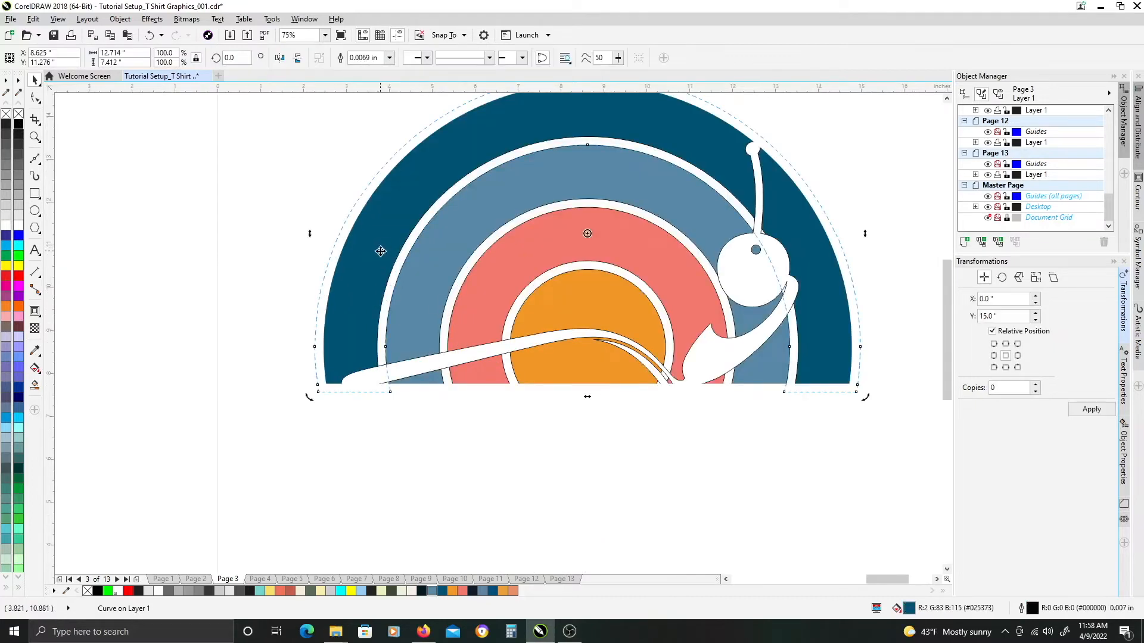
Move the light blue circle slightly down to look at the white contour circle behind it, and undo the move.
left_click(434, 256)
left_click_drag(429, 249, 431, 282)
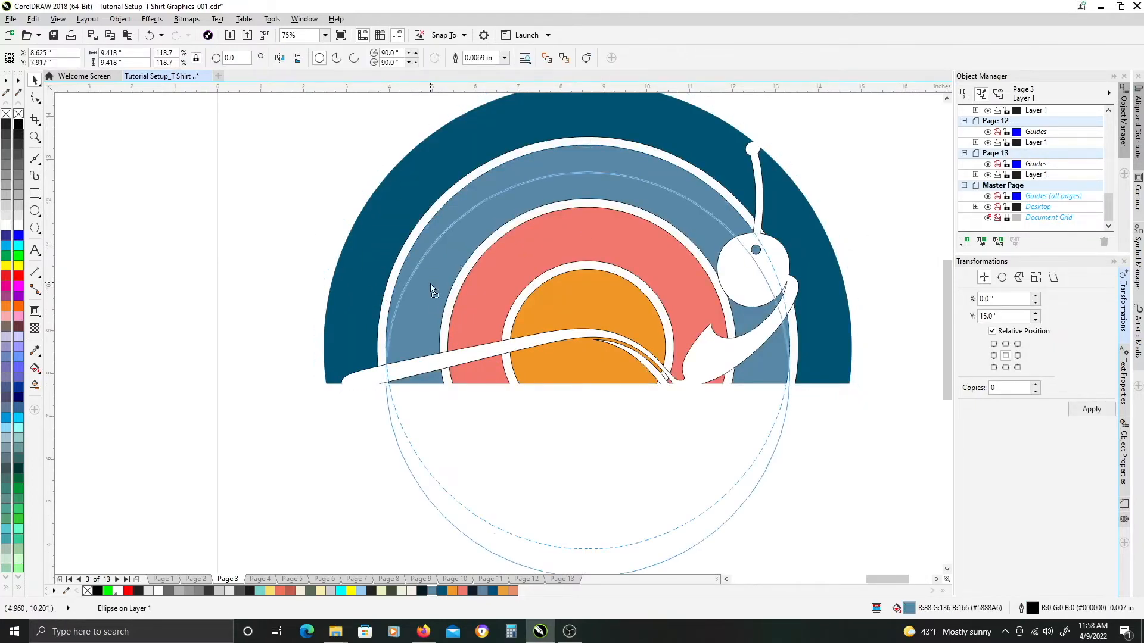
left_click(435, 228)
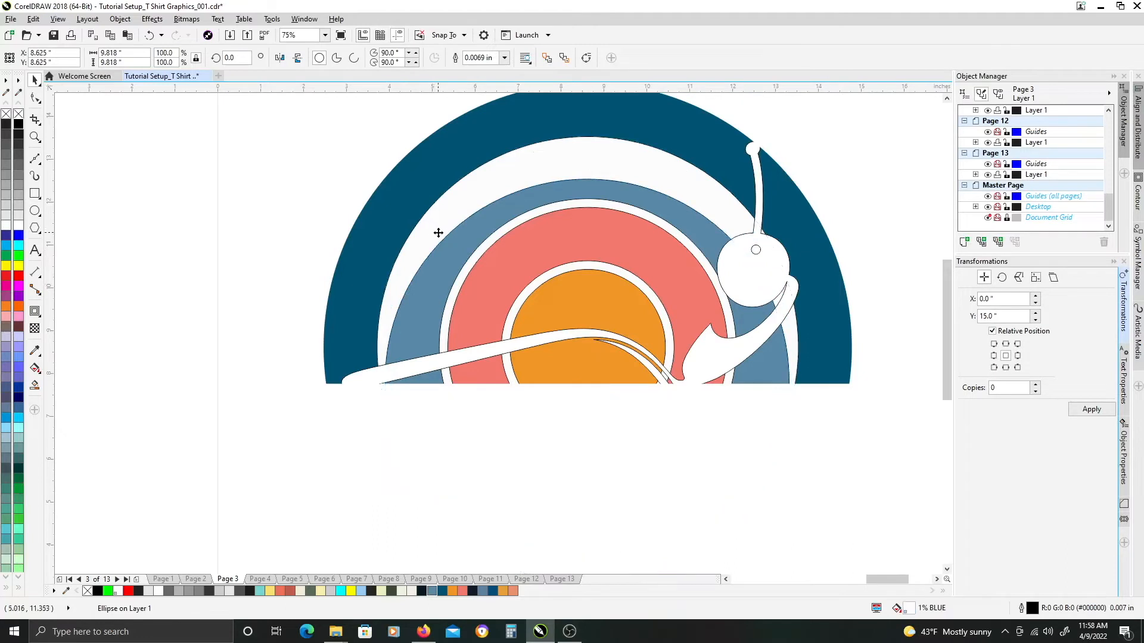
key("ctrl+z")
Trim the white contour circle around the light blue circle with the coral circle.
left_click(411, 220)
left_click(416, 231)
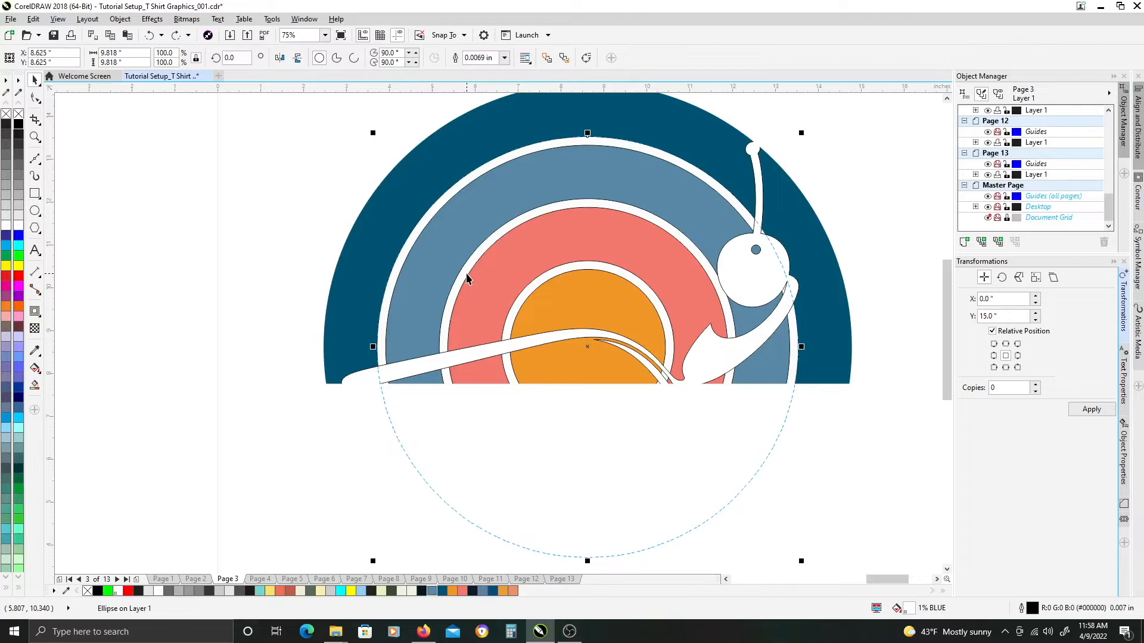
left_click(467, 277)
left_click(461, 258)
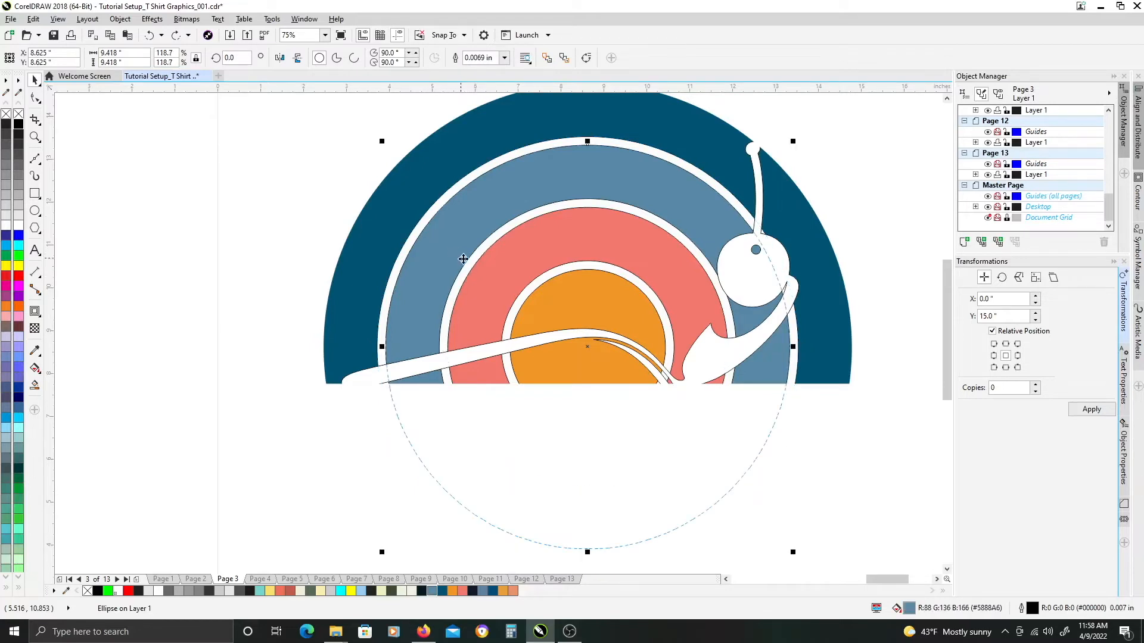
left_click(489, 283)
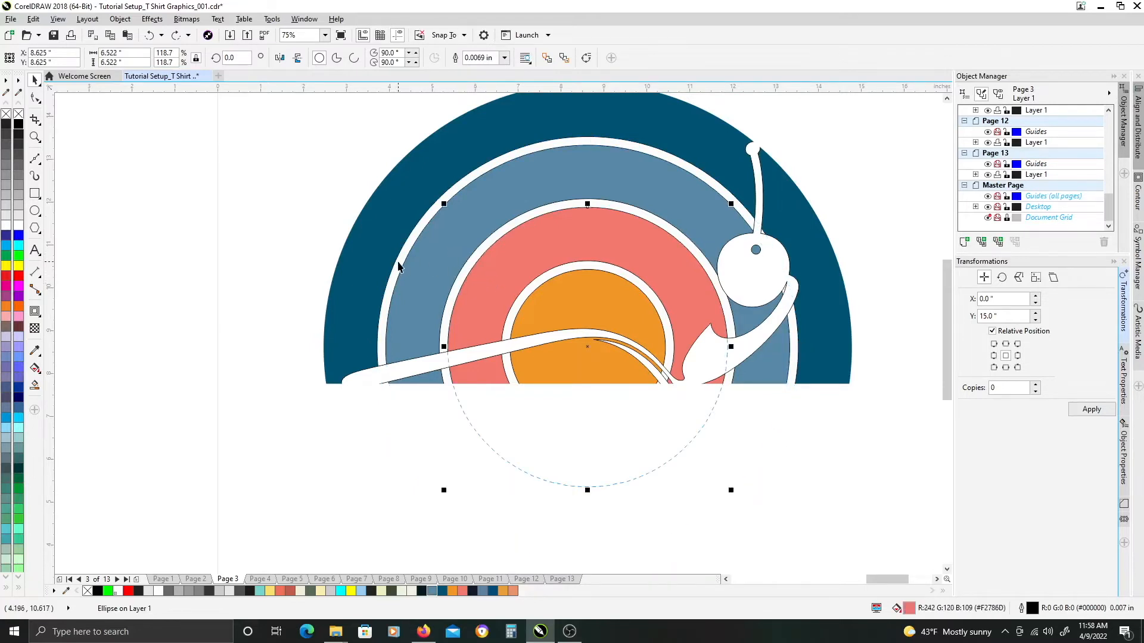
left_click(407, 263, "shift")
left_click(355, 60)
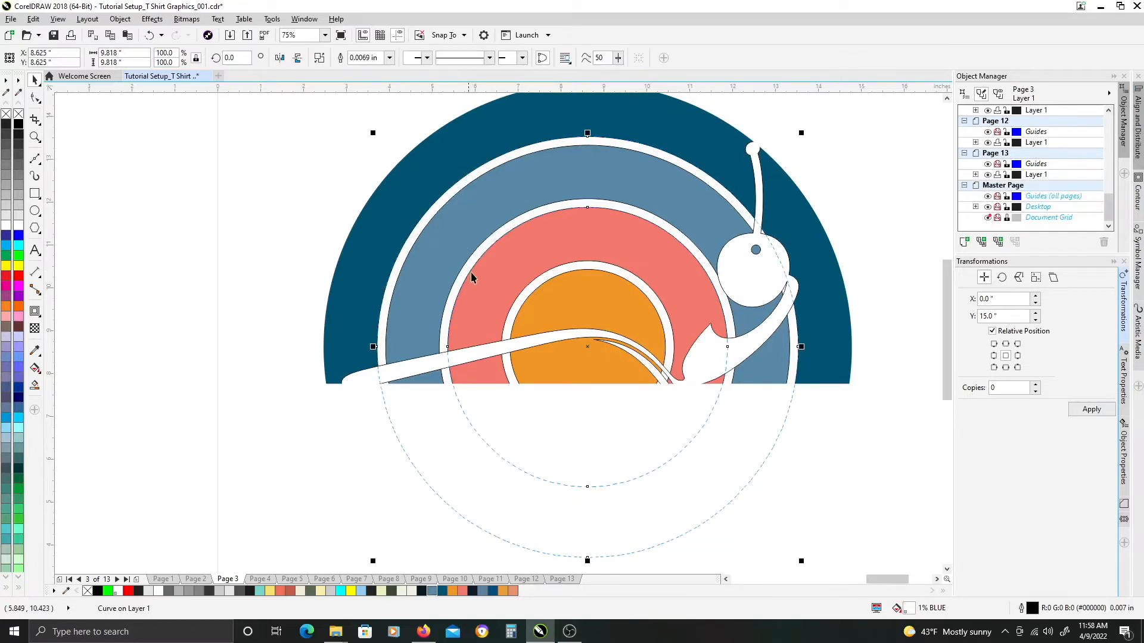
left_click(399, 263)
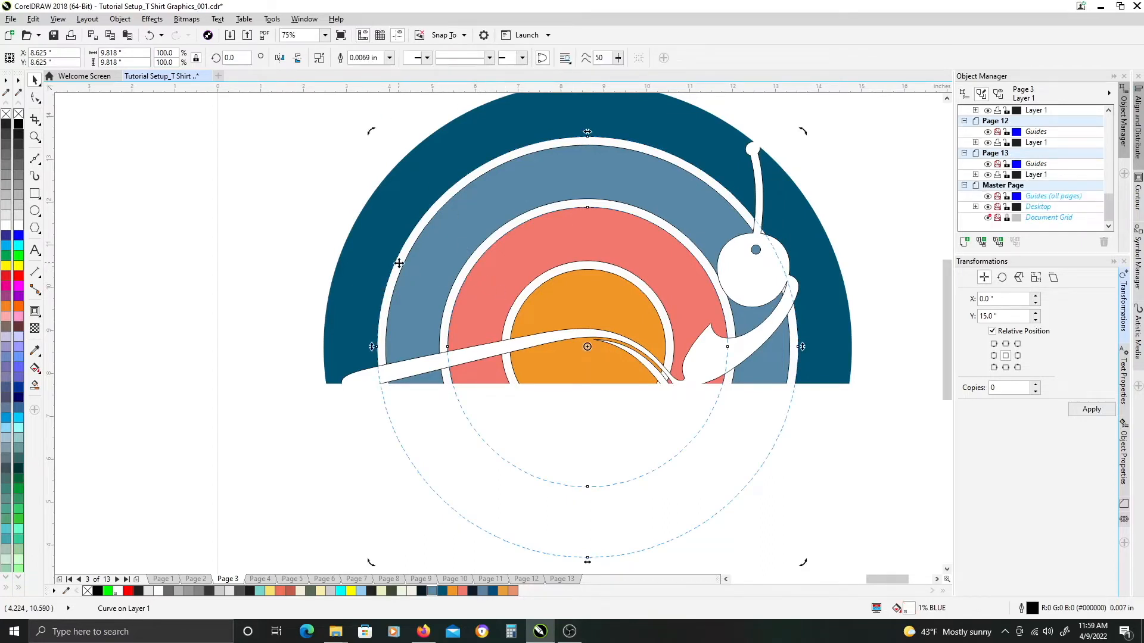
Trim the white contour circle around the coral circle with the orange circle and select the orange circle's white contour.
left_click(528, 306)
left_click(477, 267, "shift")
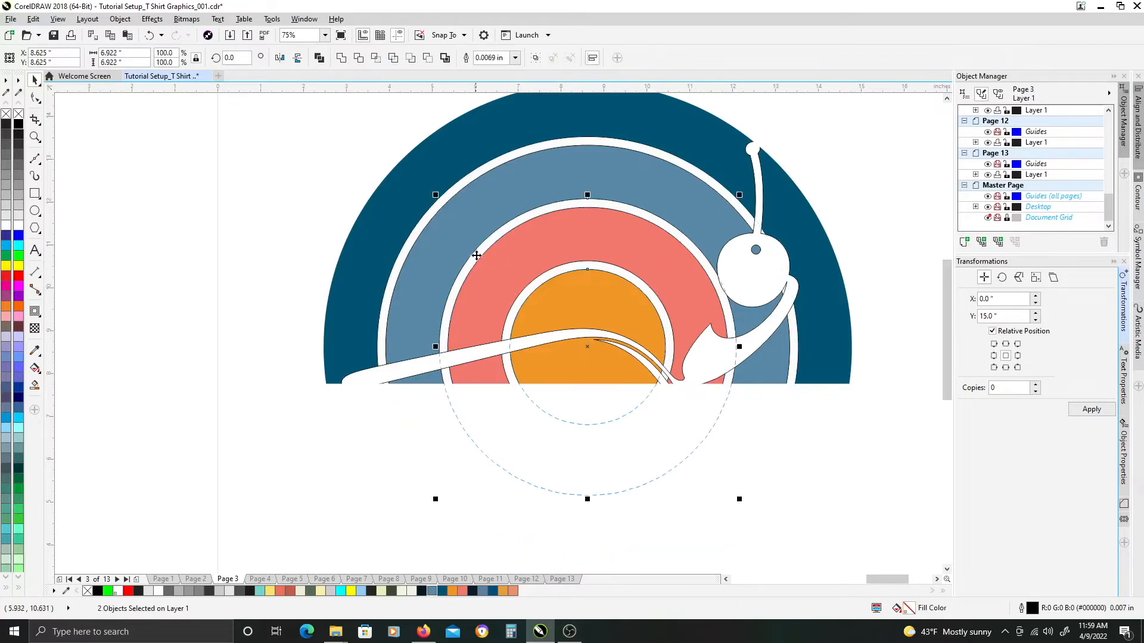
left_click(358, 57)
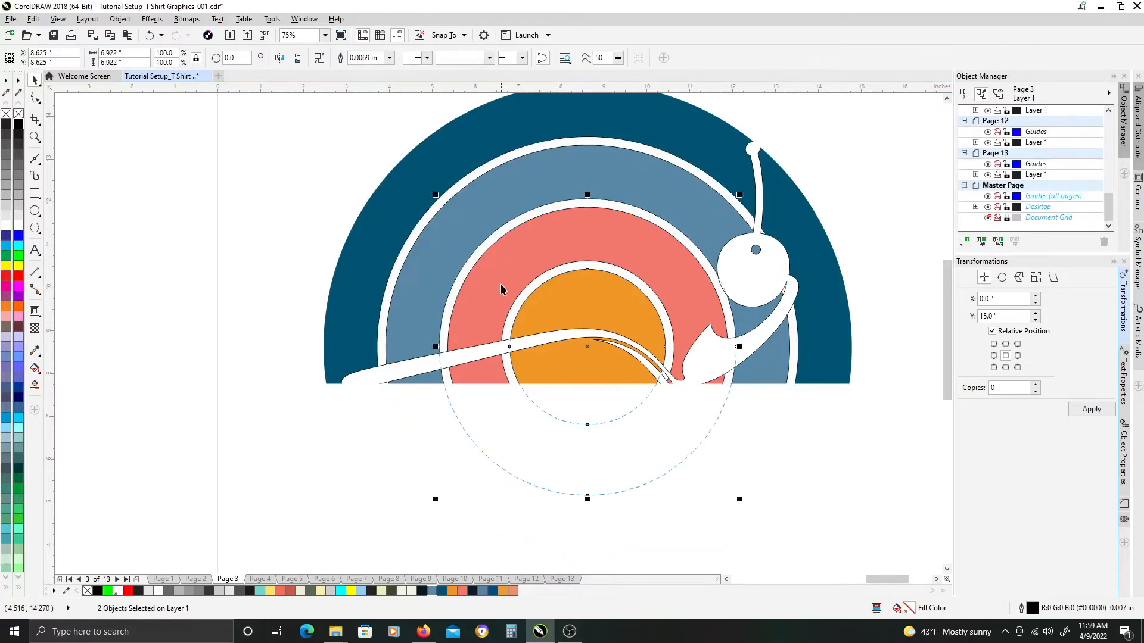
left_click(541, 305)
scroll(517, 310, "up", 1)
left_click(520, 308)
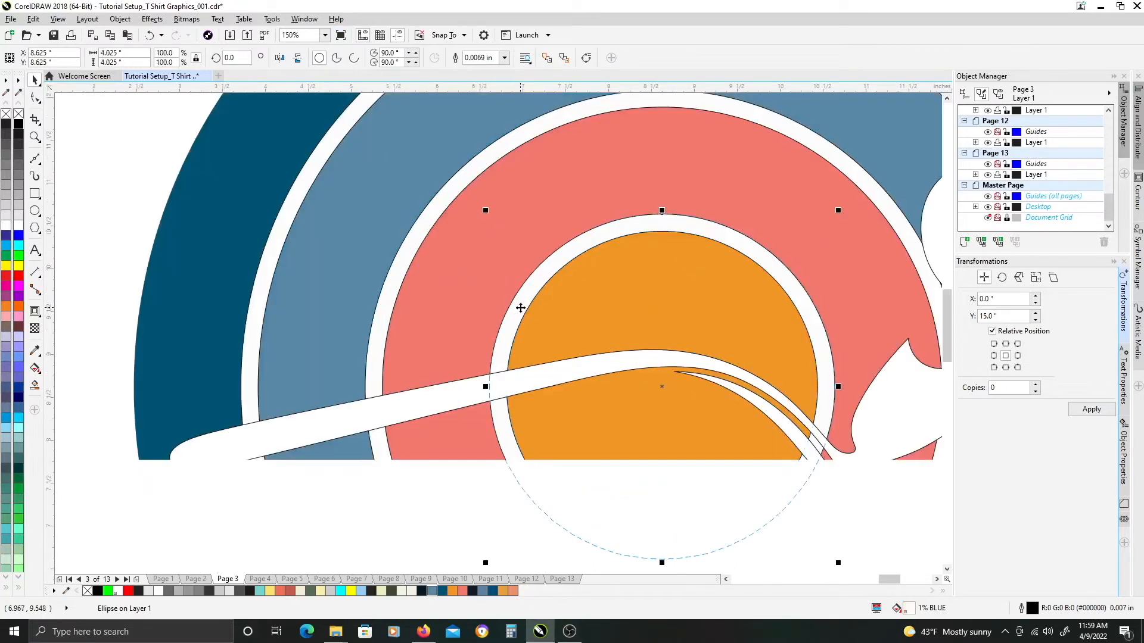
Move the light blue and coral circles off the page to examine the white contours beneath, and undo the move.
left_click(448, 272)
scroll(482, 298, "down", 1)
scroll(456, 253, "right", 2)
left_click(313, 186, "shift")
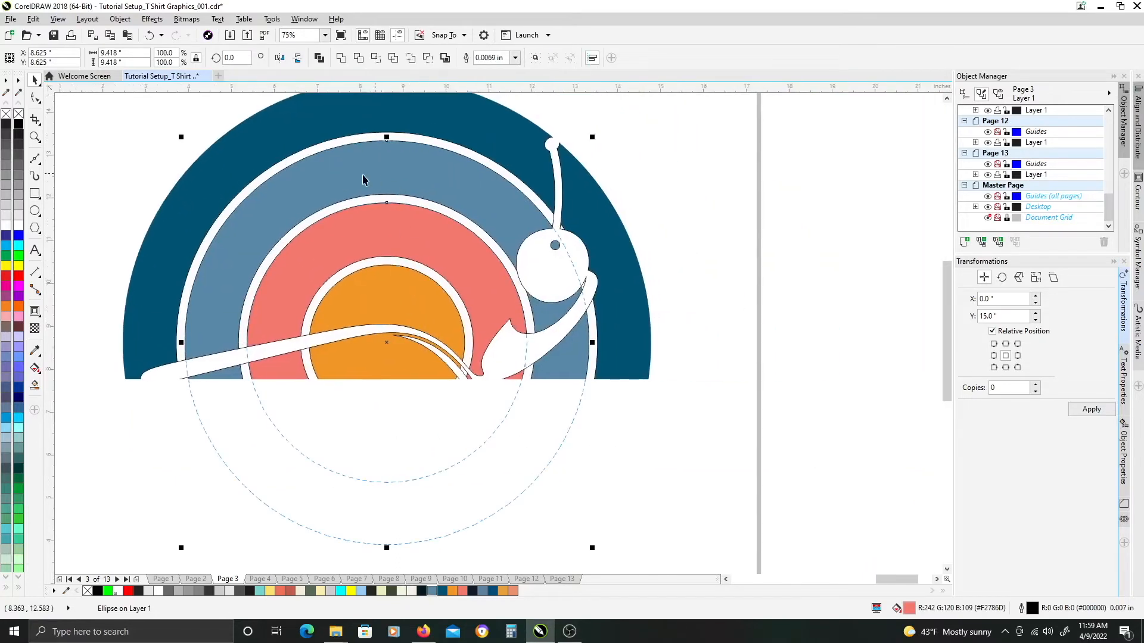
left_click_drag(313, 186, 731, 222)
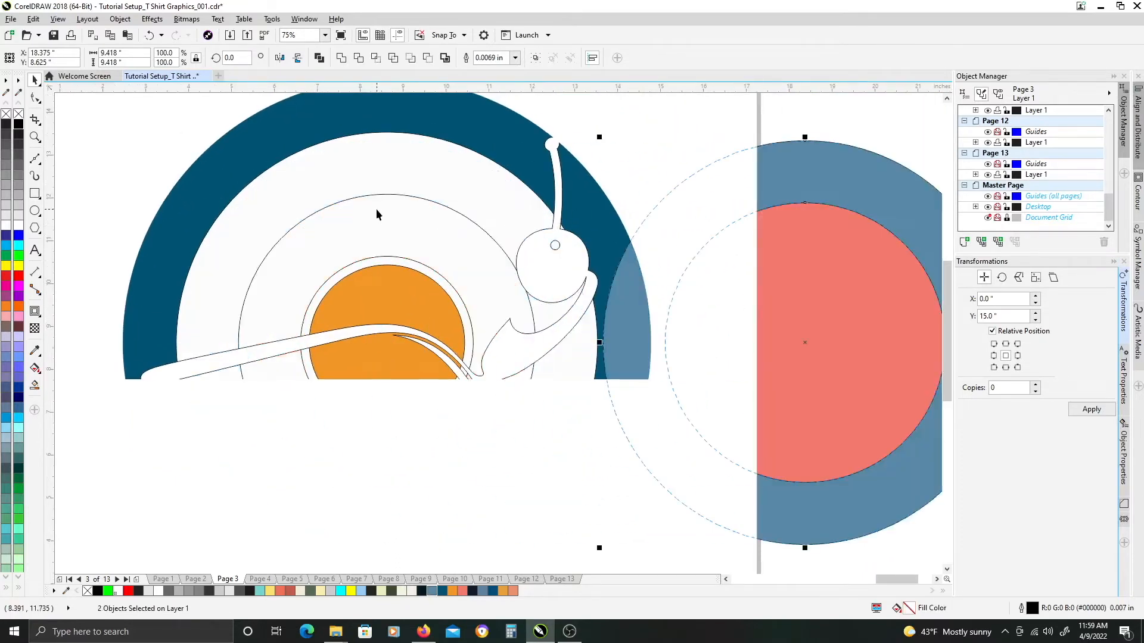
left_click(381, 266)
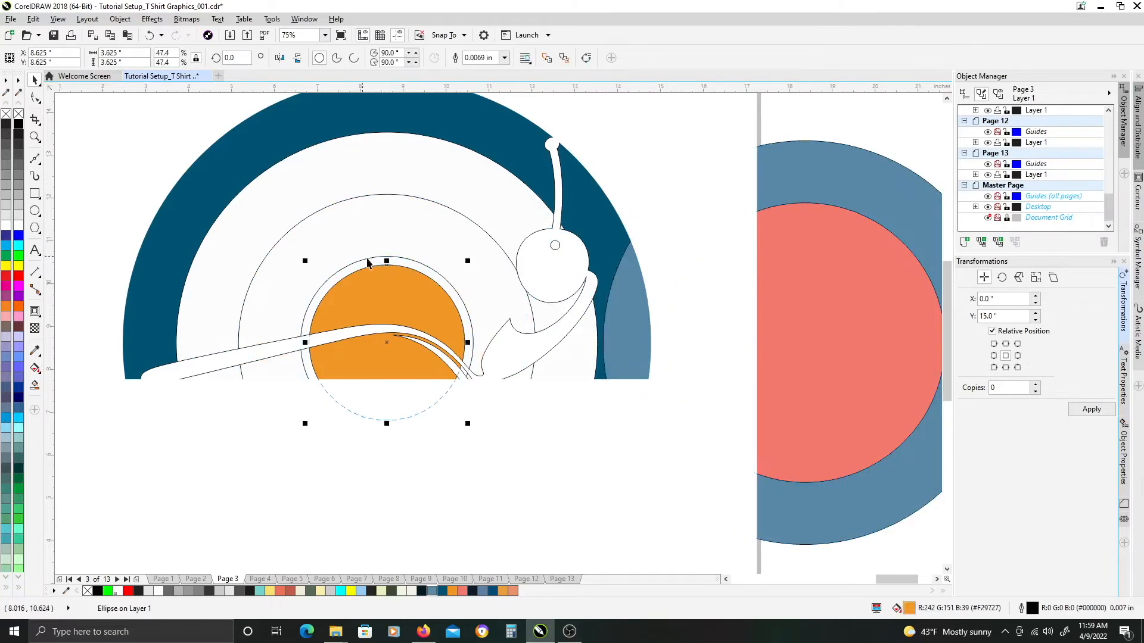
key("ctrl+z")
key("Escape")
Copy the light blue circle's fill onto its trimmed white contour and place the dark blue band in front of it.
left_click(269, 226)
left_click(206, 242)
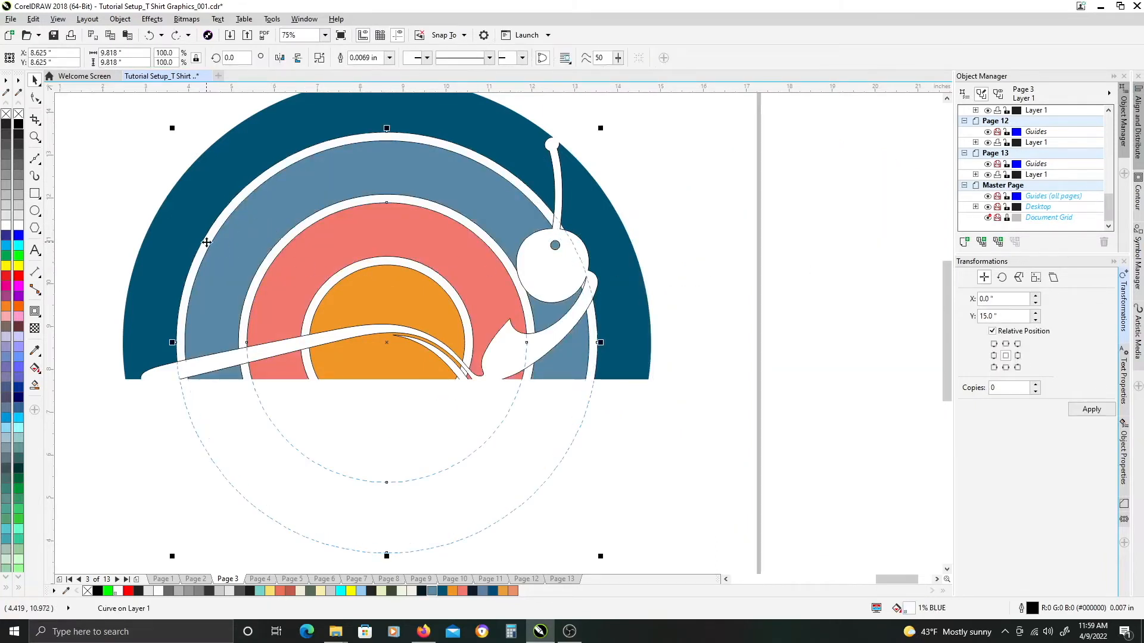
left_click_drag(214, 283, 195, 270)
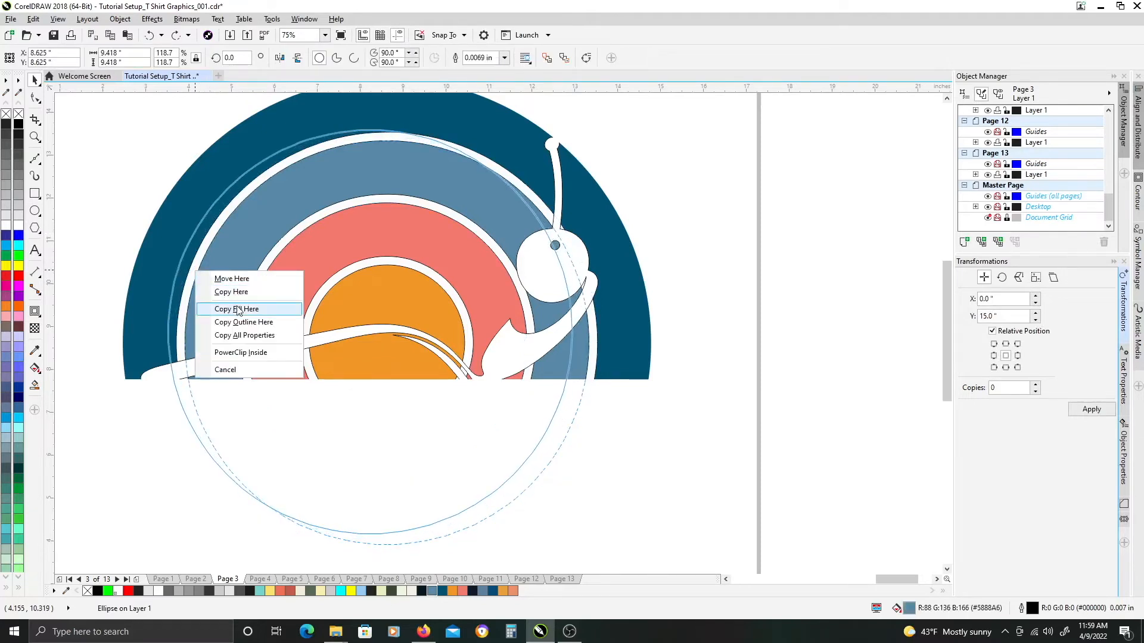
left_click(238, 309)
left_click(190, 222)
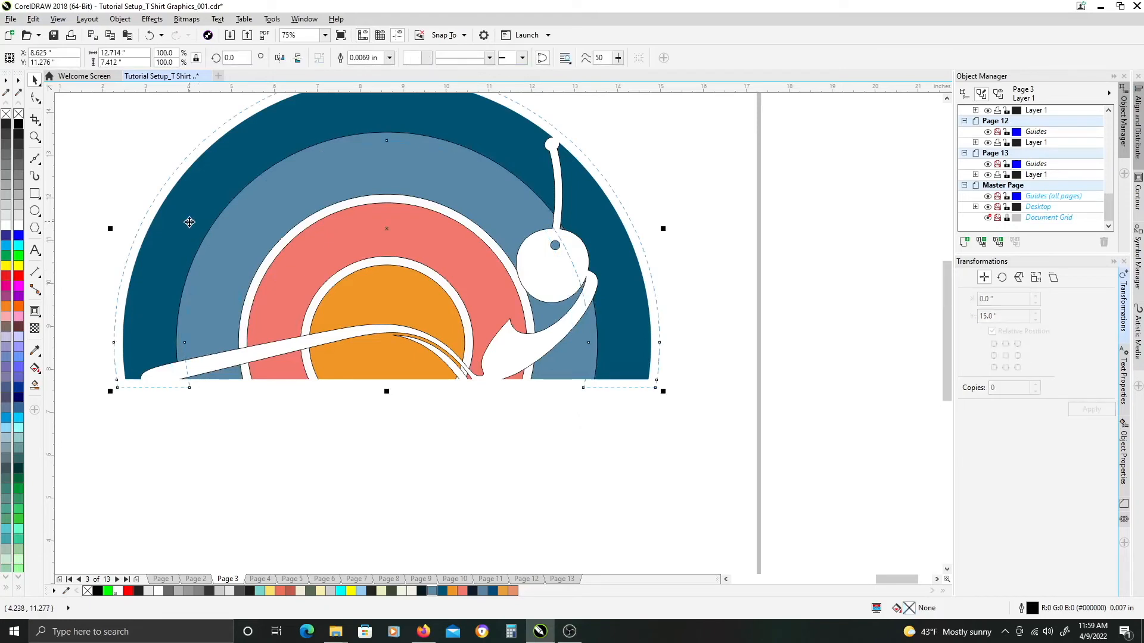
key("ctrl+Page_Up")
Copy the coral circle's fill onto its trimmed white contour and place that band behind the light blue band.
left_click(264, 237)
left_click(278, 256)
left_click(299, 282)
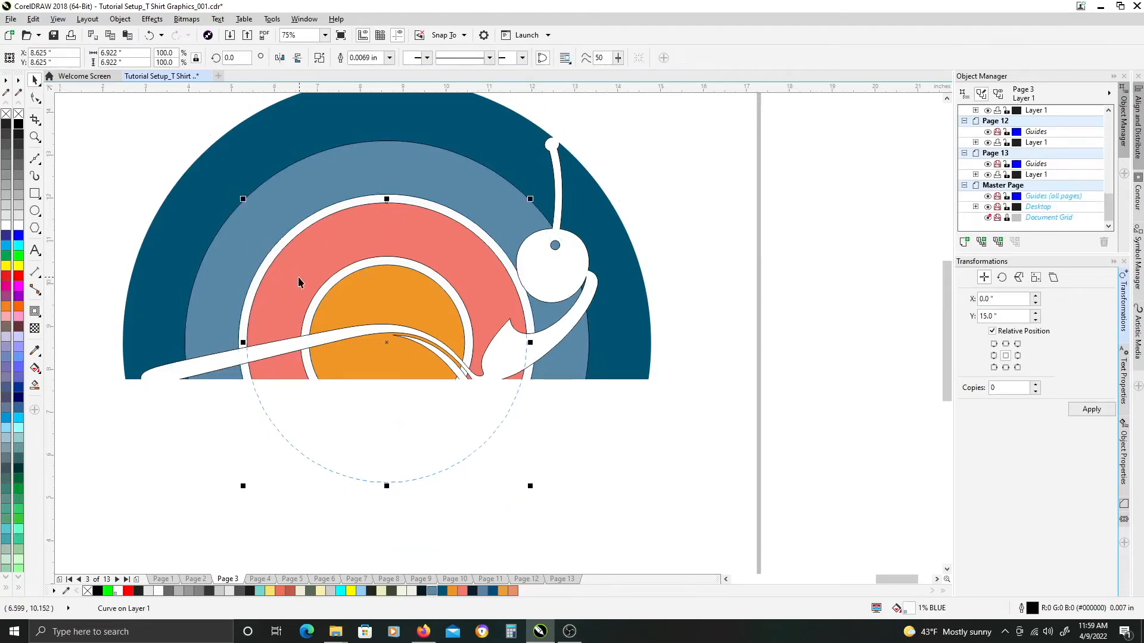
left_click_drag(283, 272, 273, 258)
left_click(303, 281)
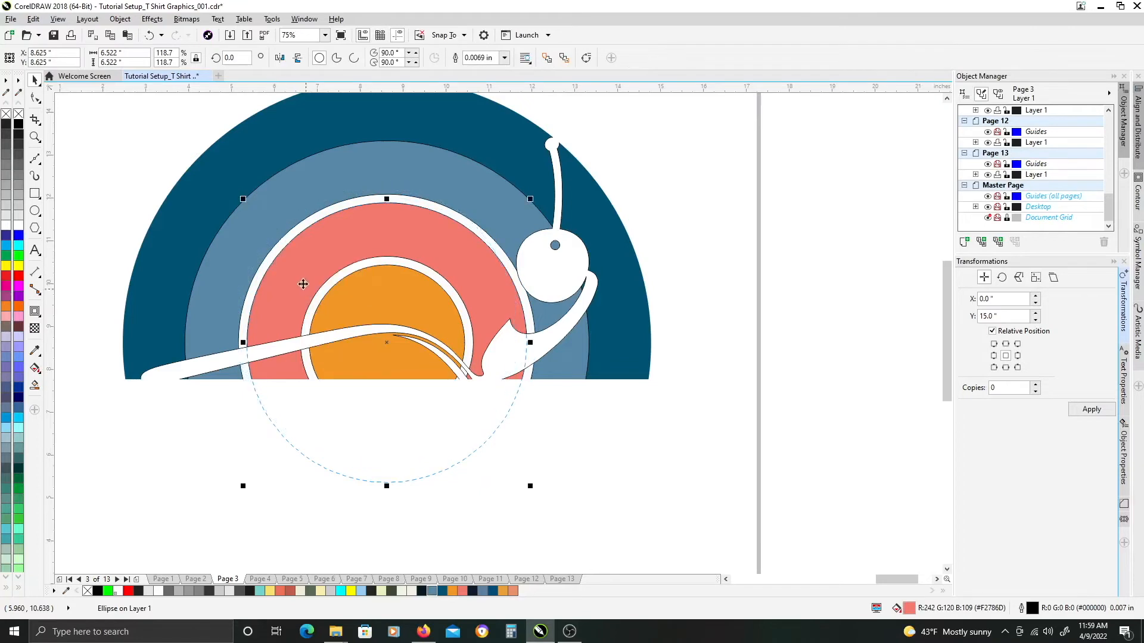
key("Escape")
left_click(277, 278)
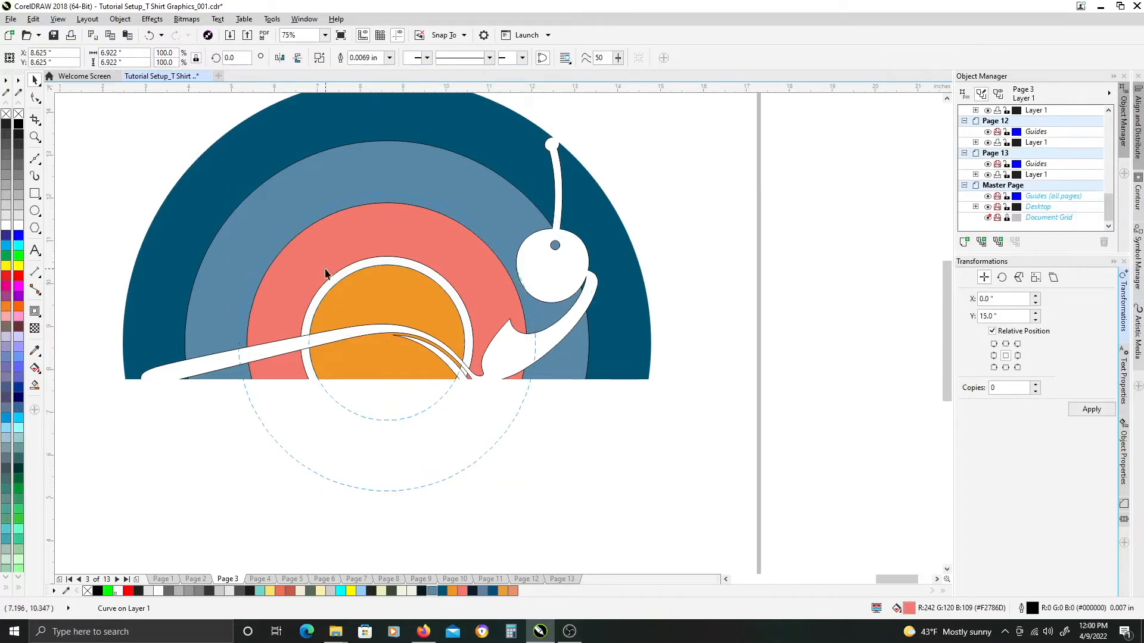
Copy the orange circle's fill onto its white contour circle and send that larger circle to the back.
left_click(348, 288)
left_click_drag(348, 289, 336, 276)
left_click(376, 314)
left_click(371, 287)
key("Tab")
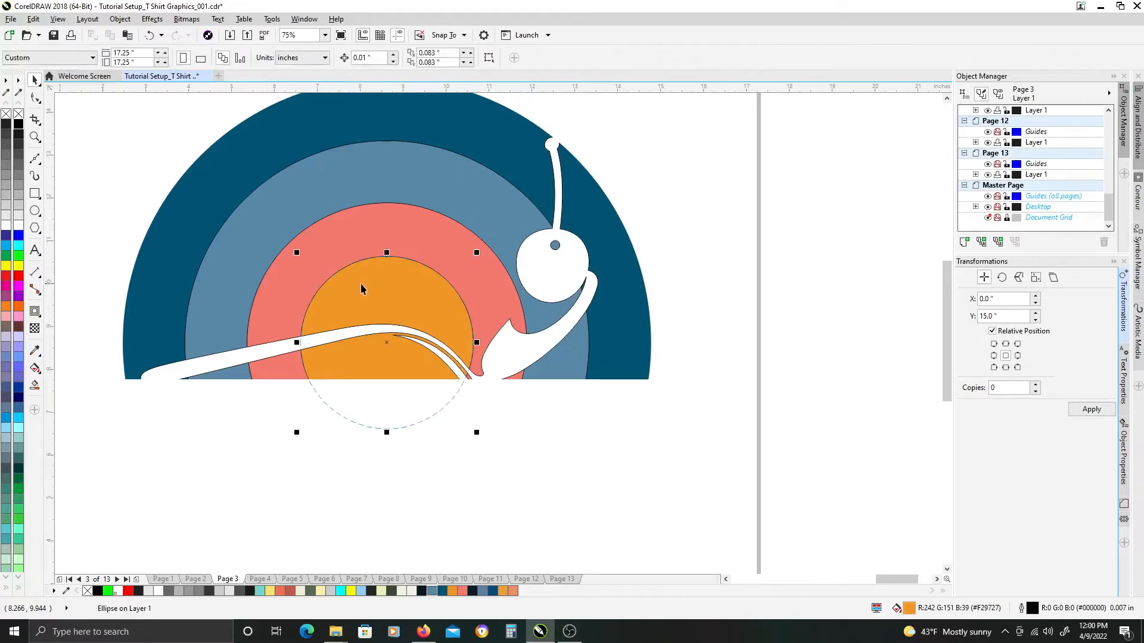
key("shift+Page_Down")
scroll(560, 340, "down", 2)
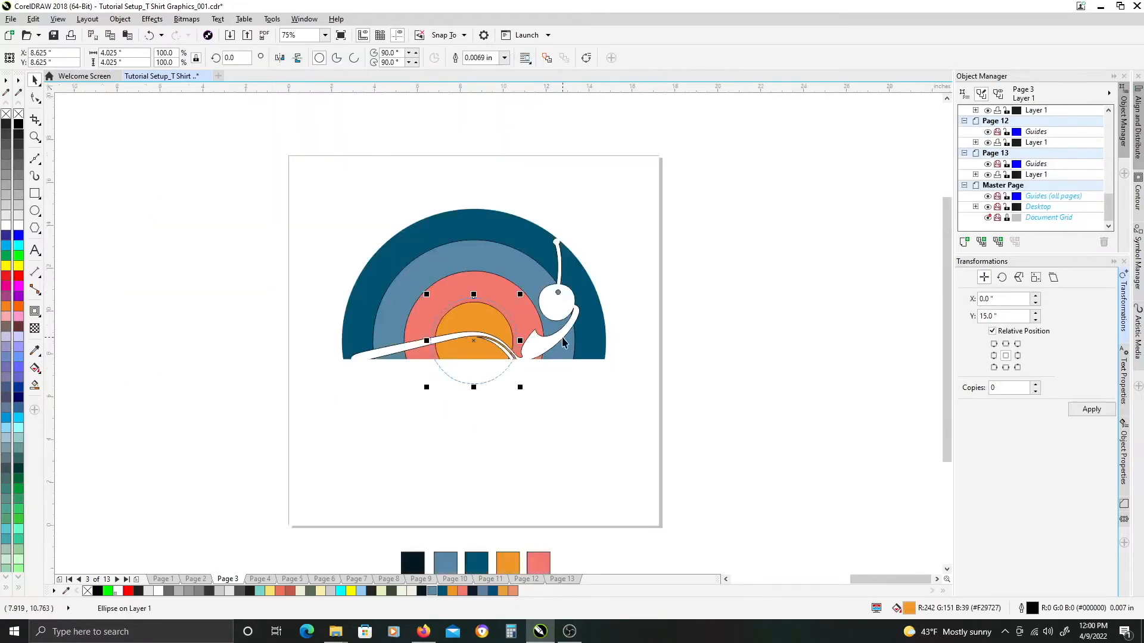
Remove the outlines from the cherry-and-spoon and all the coloured half-circle bands.
left_click_drag(333, 292, 234, 143)
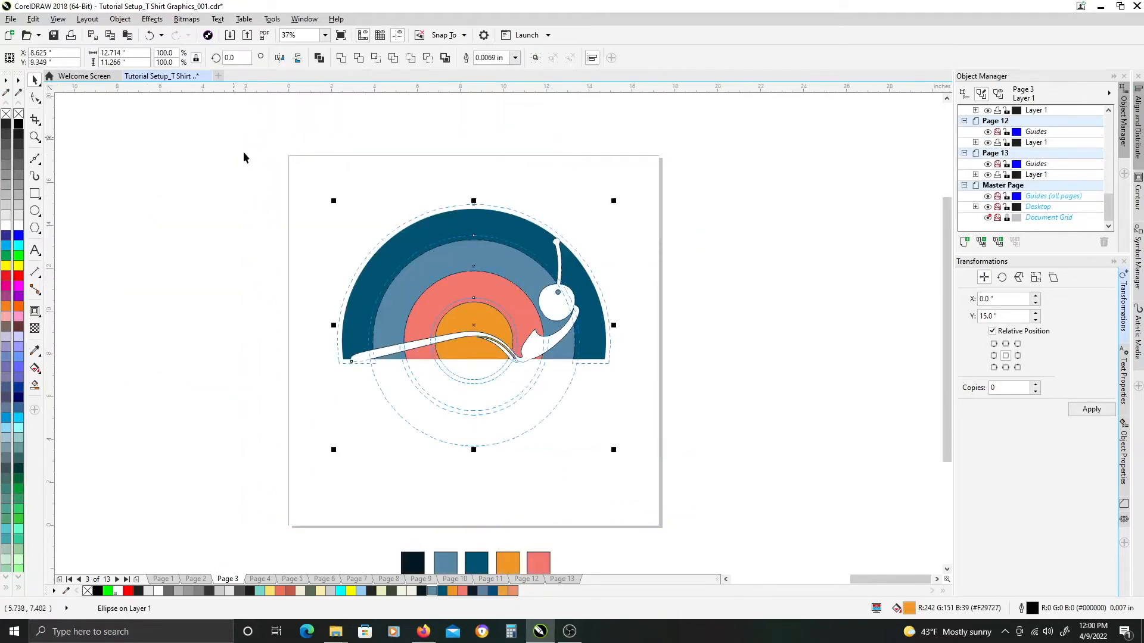
right_click(19, 115)
left_click_drag(558, 323, 521, 292)
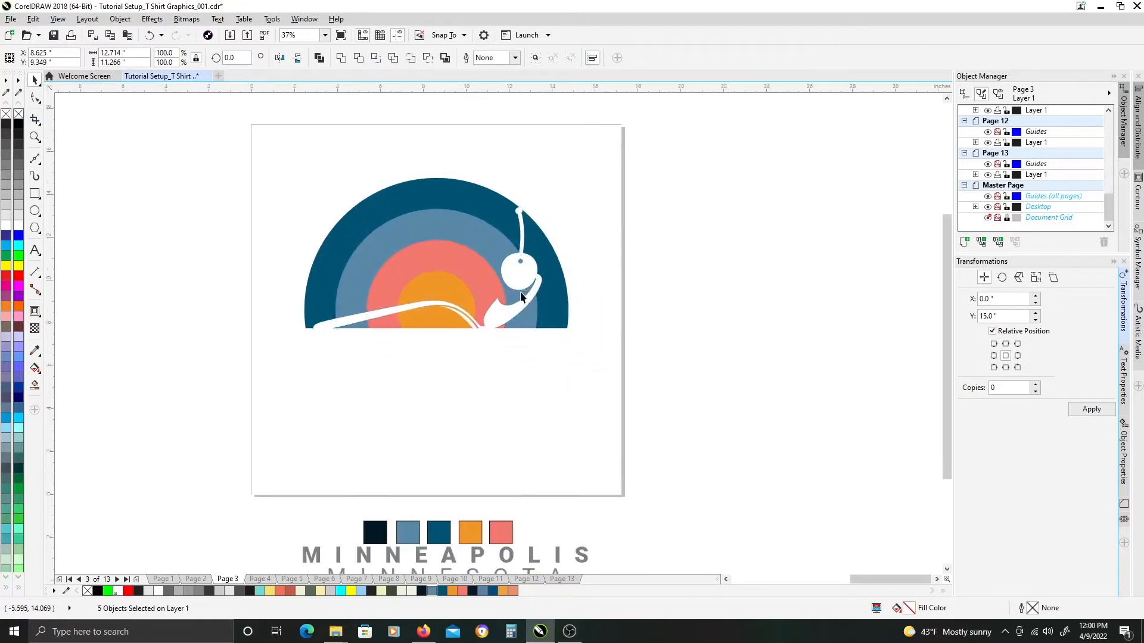
key("Escape")
Apply drop shadows with 50 opacity and 5 feather to the cherry-and-spoon and all four bands, and separate the shadows from their objects.
scroll(399, 286, "up", 2)
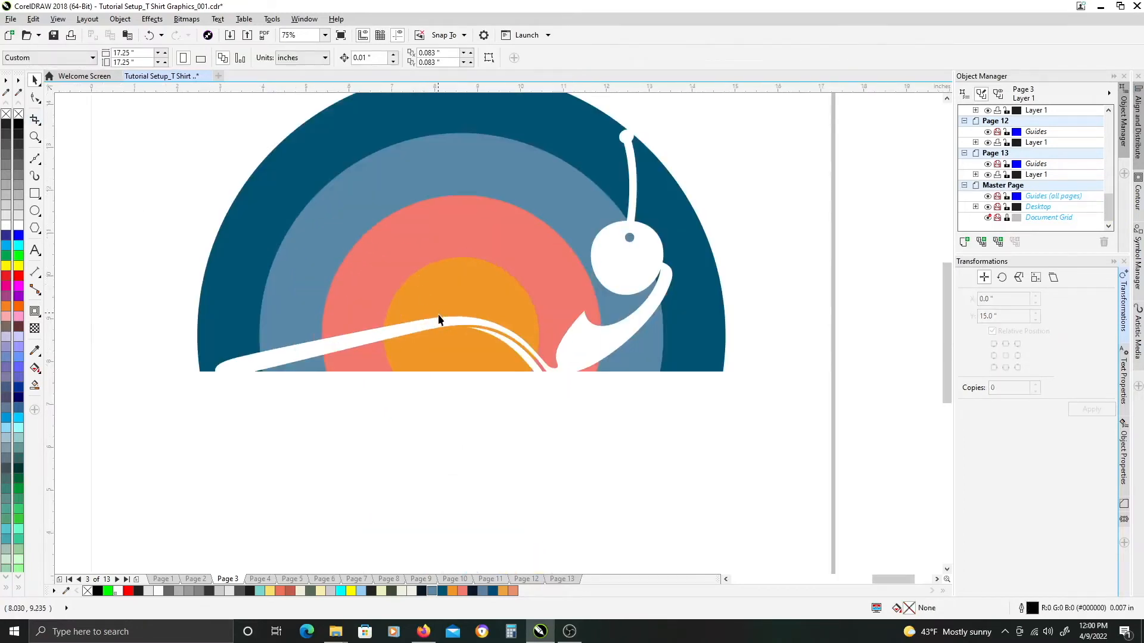
left_click(438, 318)
left_click(439, 292, "shift")
left_click(409, 232, "shift")
left_click(398, 186, "shift")
left_click(358, 142, "shift")
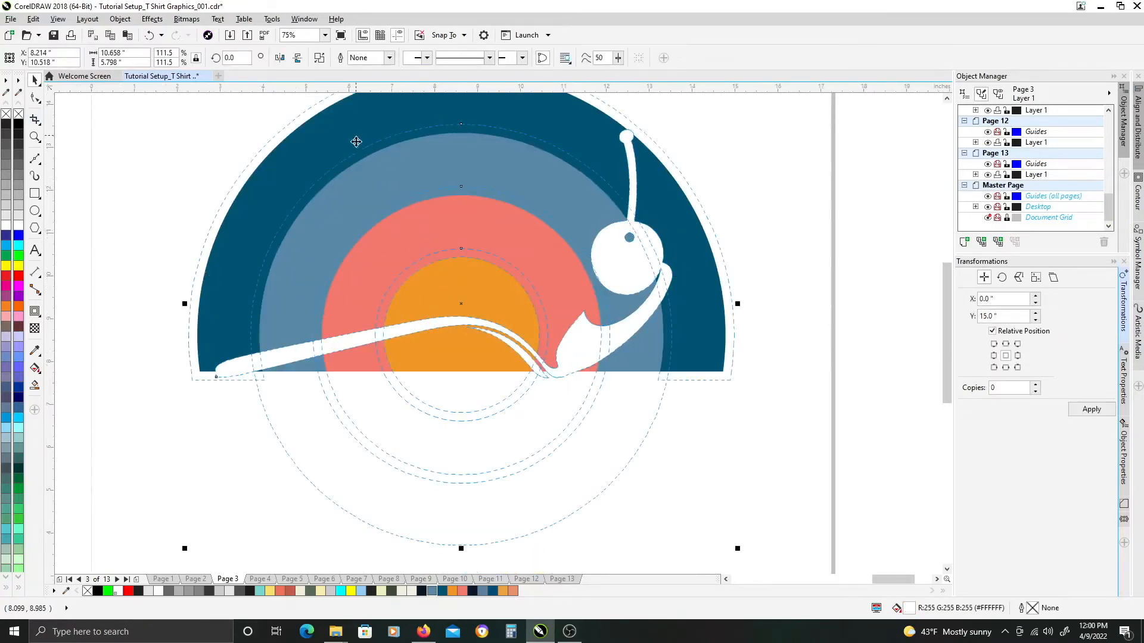
scroll(326, 260, "down", 2)
left_click(35, 311)
left_click(59, 309)
left_click_drag(393, 281, 403, 308)
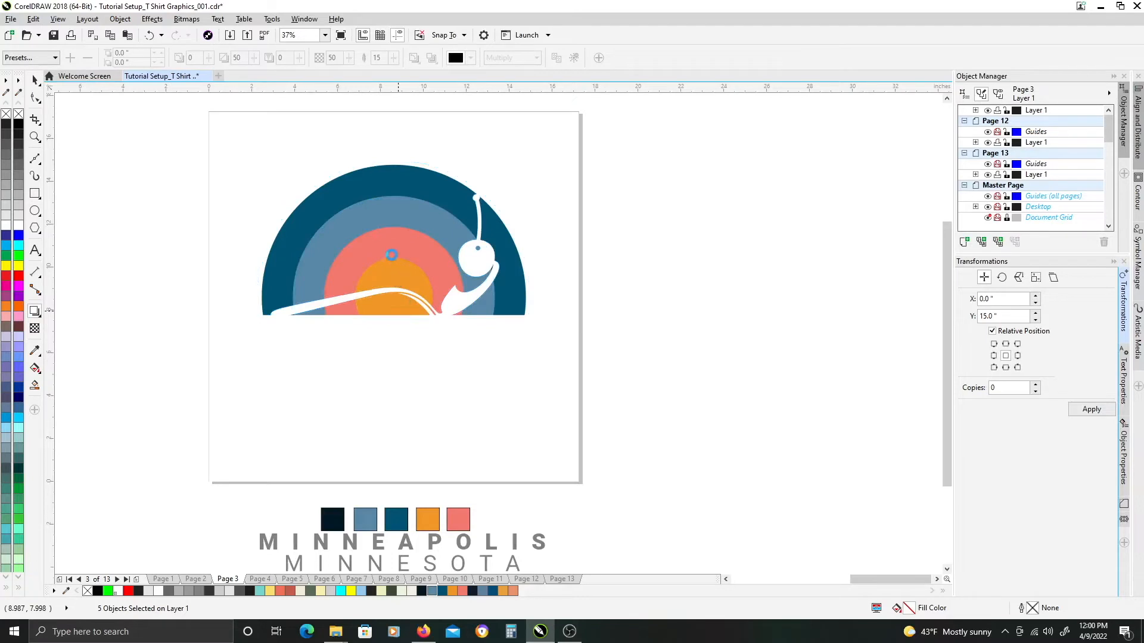
scroll(401, 265, "up", 2)
left_click(378, 58)
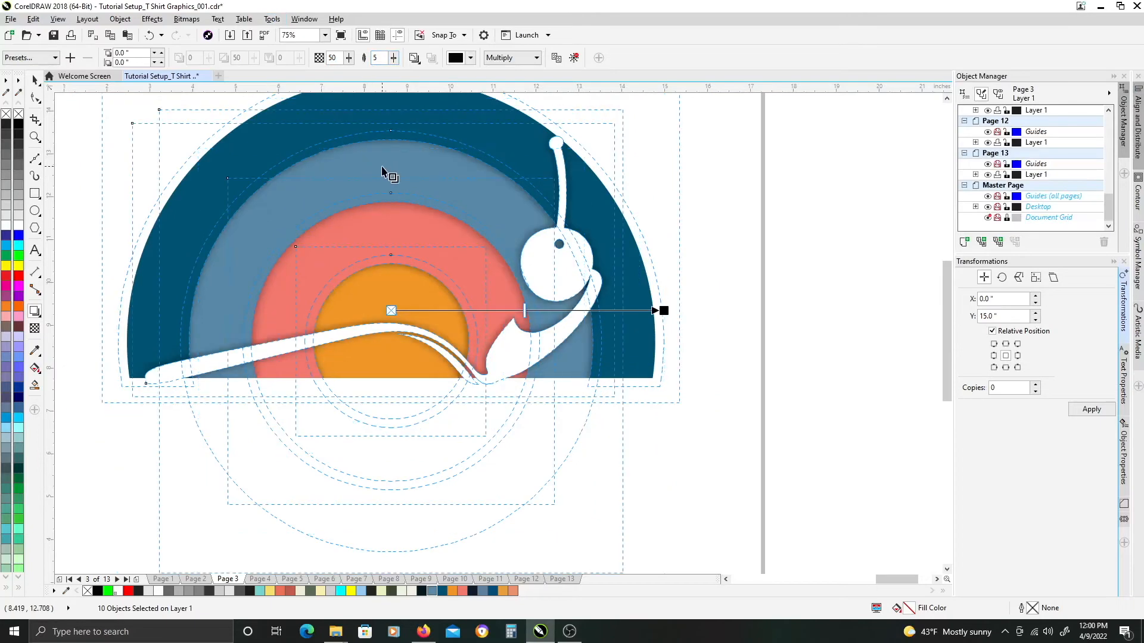
Move the cherry-and-spoon's separated shadow by 15 in. horizontally and 0 in. vertically.
left_click(846, 278)
left_click(417, 296)
scroll(417, 296, "down", 2)
left_click(1002, 300)
type("15")
key("Tab")
type("0")
key("Return")
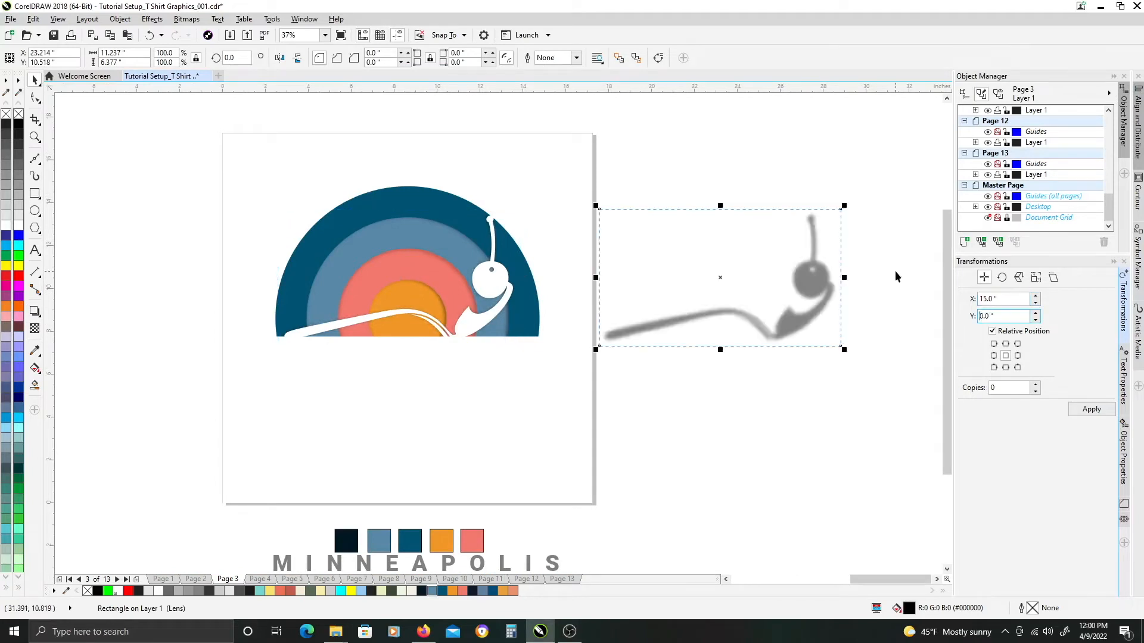
Repeat the 15 in. horizontal move for the shadows of the dark blue, light blue and coral bands.
left_click(419, 292)
key("ctrl+r")
left_click(422, 291)
key("ctrl+r")
left_click(454, 296)
key("ctrl+r")
Duplicate the four shadows in place and convert each overlapping pair into a single 300 dpi RGB bitmap.
scroll(791, 383, "right", 2)
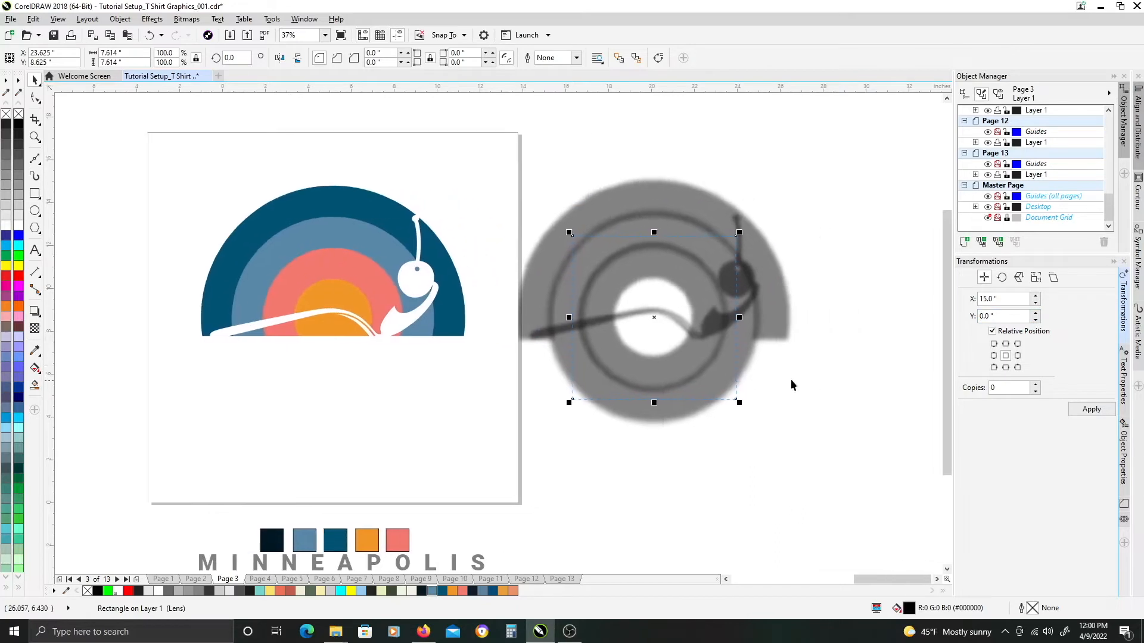
left_click_drag(865, 504, 497, 174)
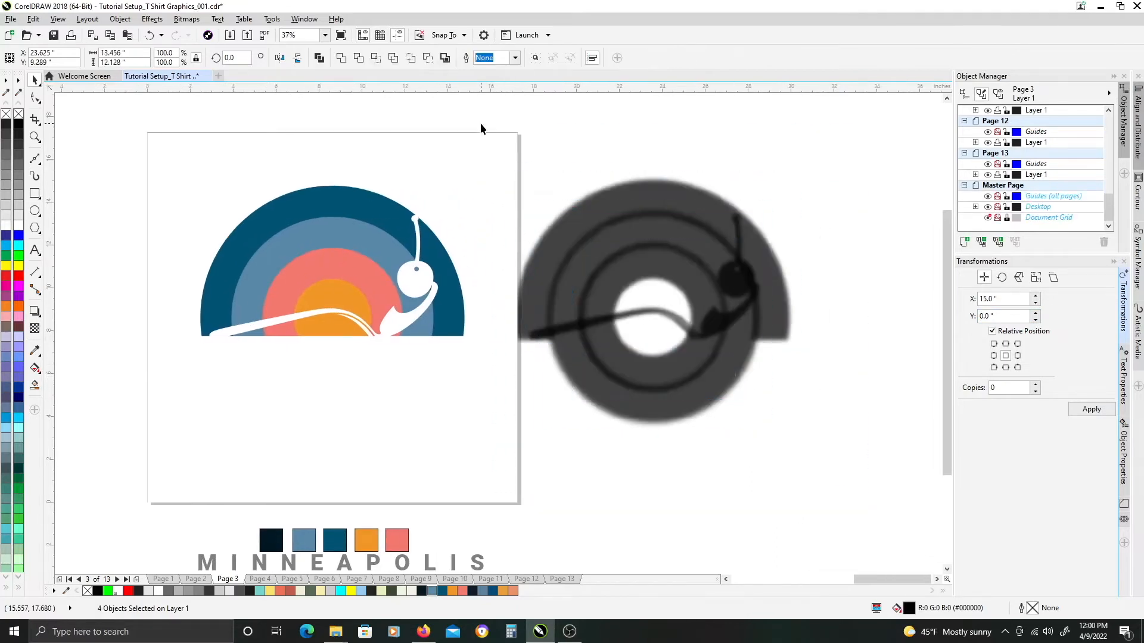
key("shift+F9")
left_click_drag(814, 414, 553, 228)
key("ctrl+shift+b")
key("Return")
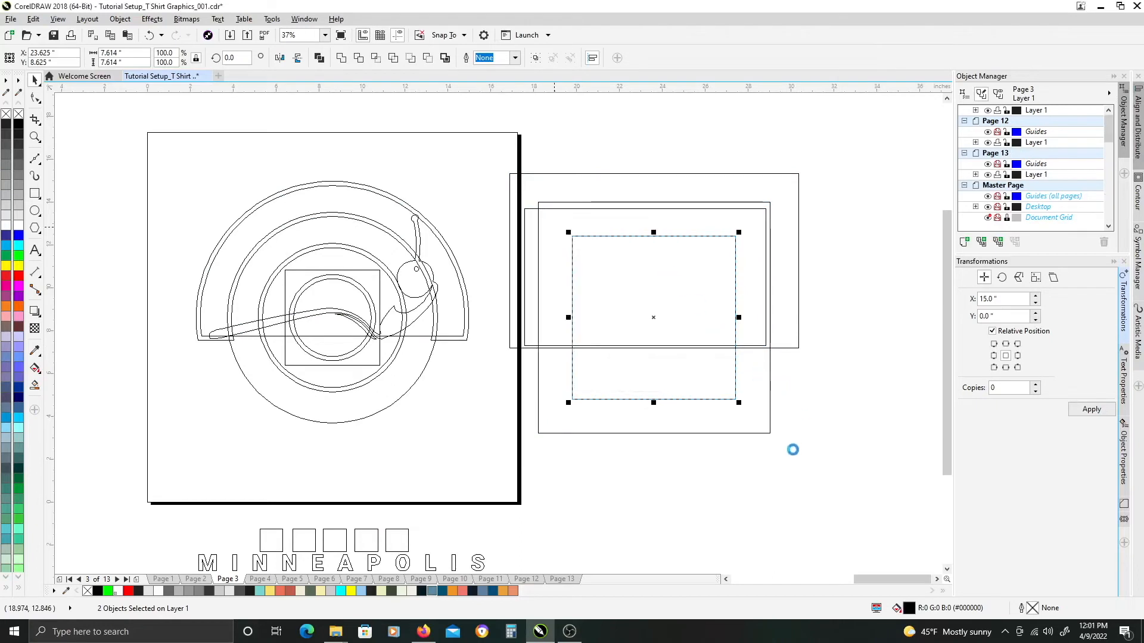
left_click_drag(813, 456, 532, 168)
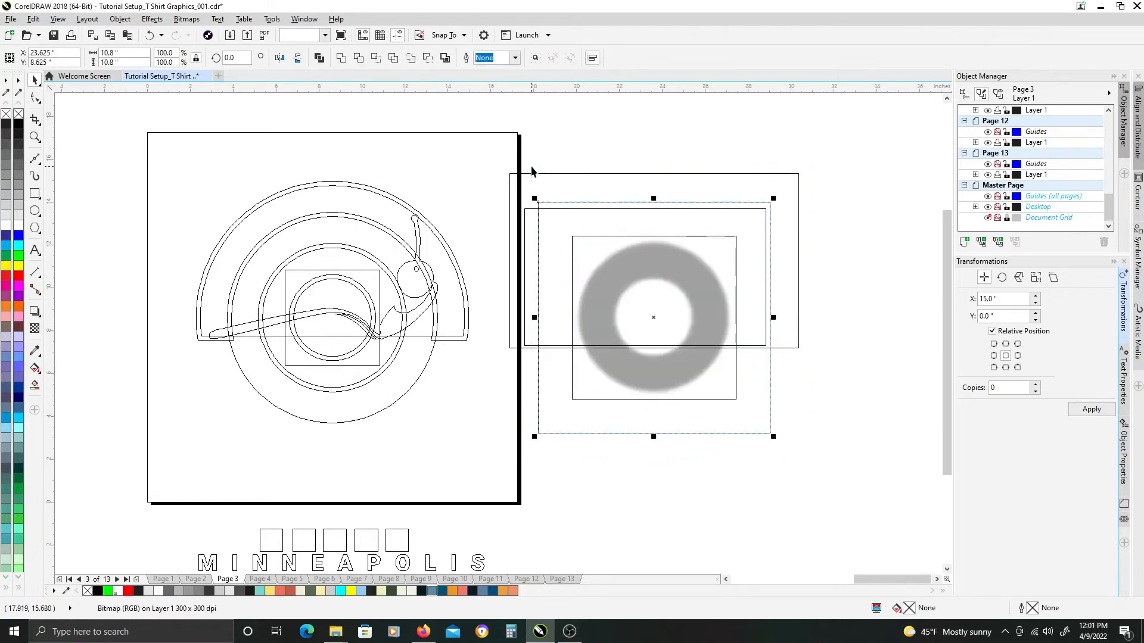
key("ctrl+shift+b")
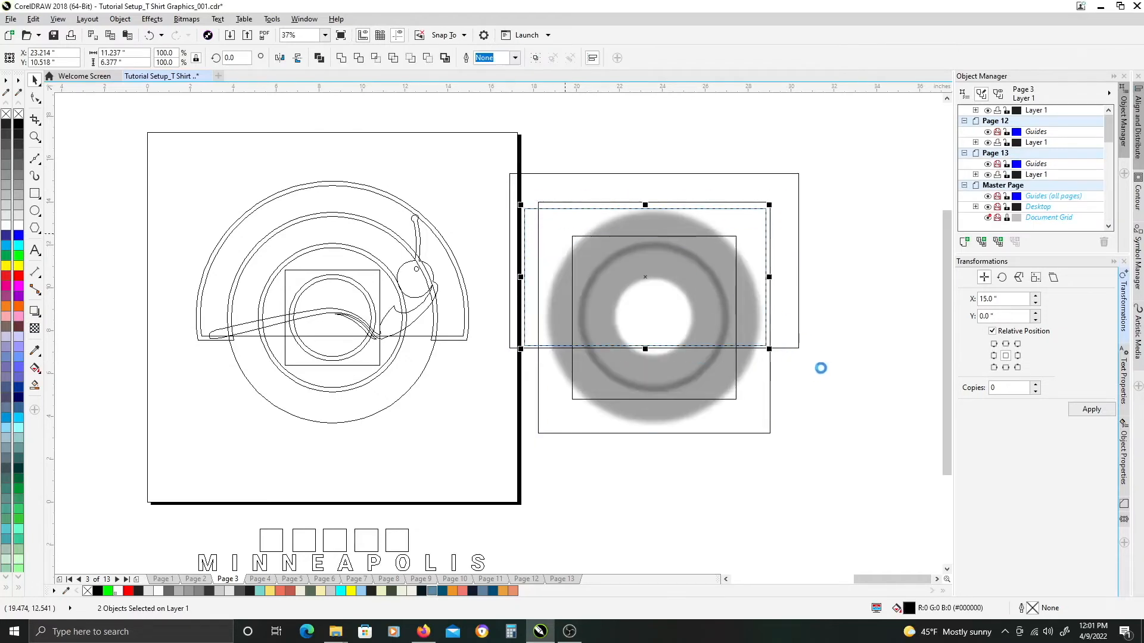
left_click_drag(826, 370, 501, 167)
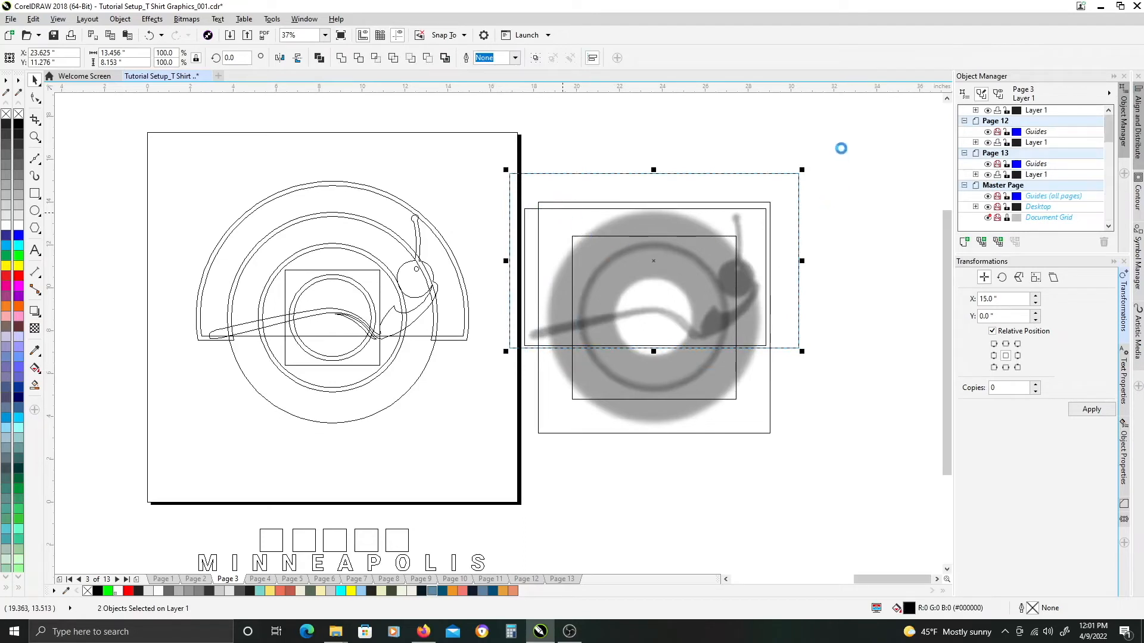
Move all four shadow bitmaps -15 in. horizontally, back over the artwork.
left_click_drag(842, 149, 488, 443)
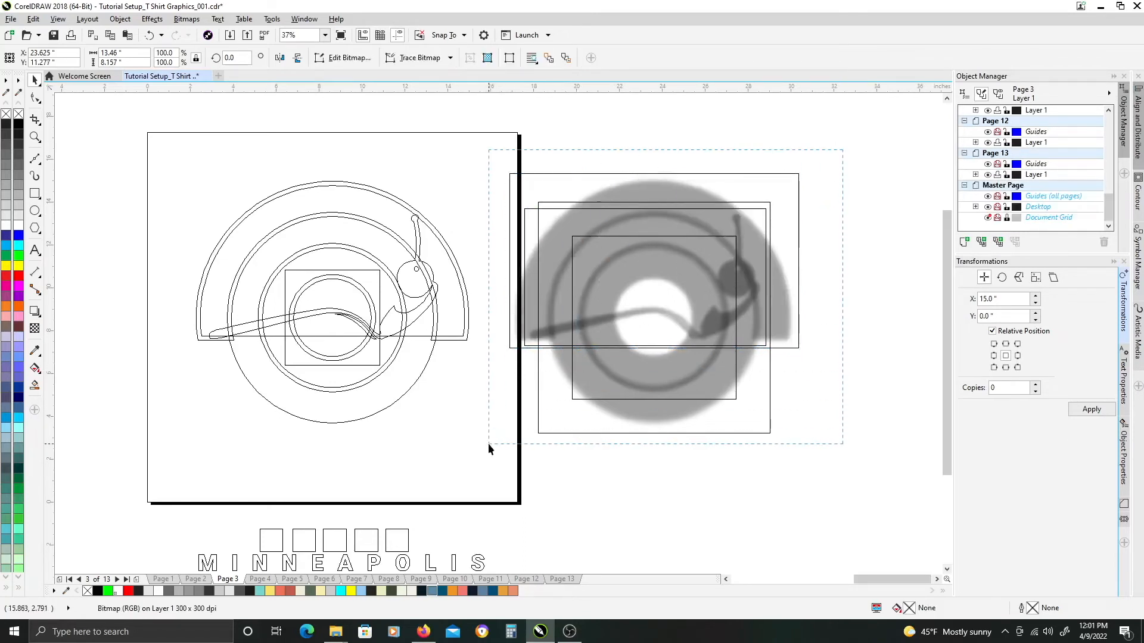
key("shift+F9")
left_click(730, 284)
left_click_drag(1003, 301, 933, 291)
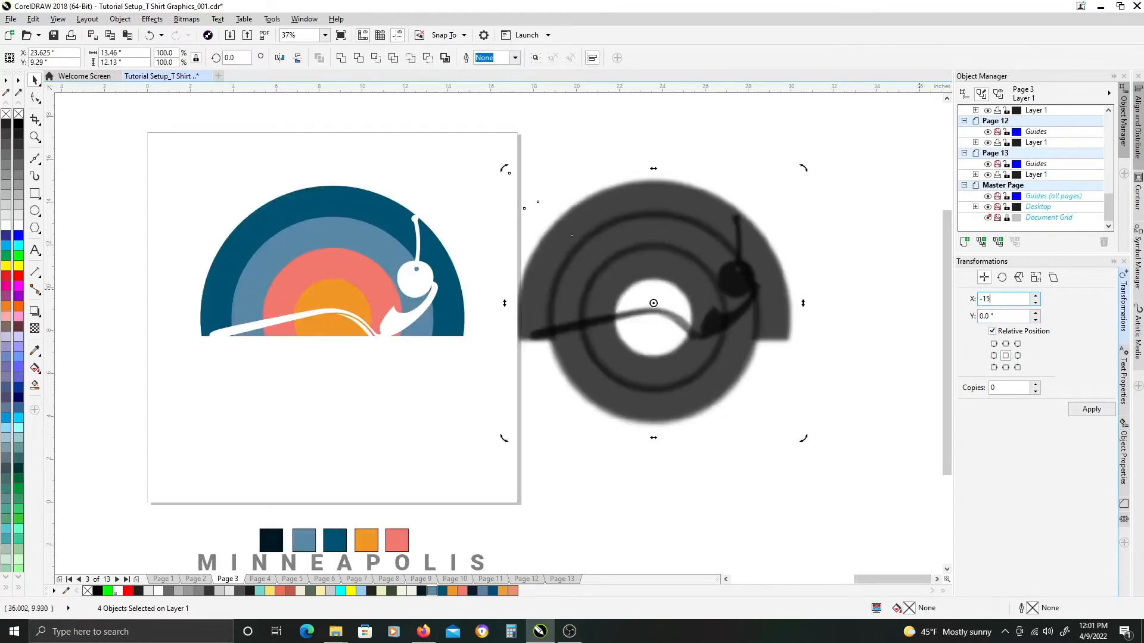
type("-15")
key("Return")
Try moving the shadow bitmaps off the artwork, and undo the move.
left_click(349, 295)
left_click(337, 312)
left_click_drag(343, 295, 641, 308)
key("ctrl+z")
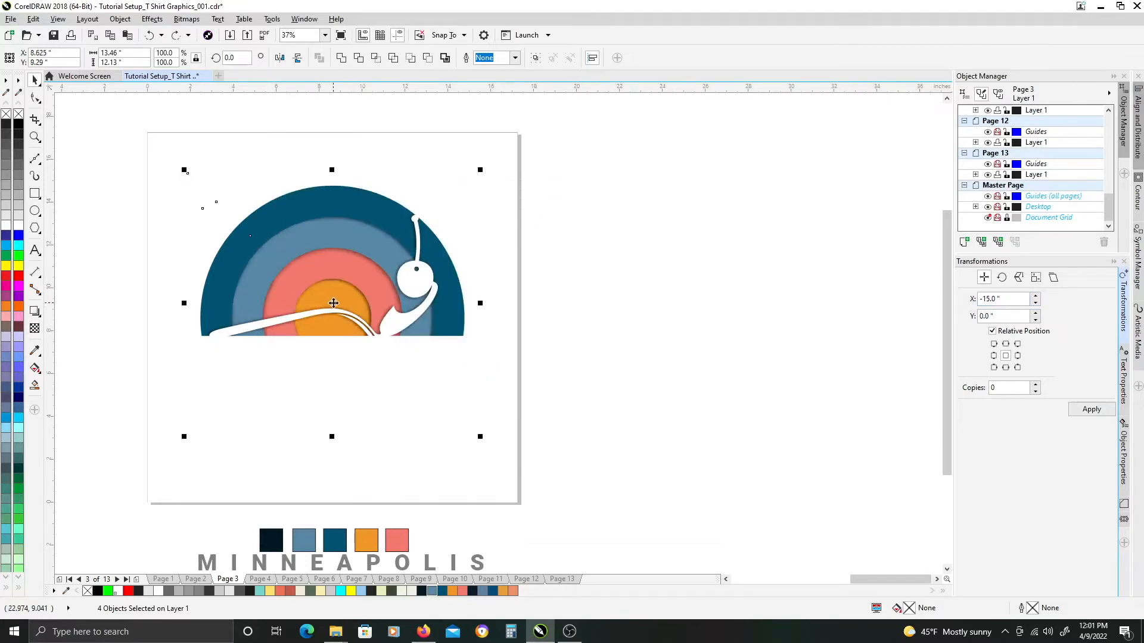
Nudge the four shadow bitmaps slightly down and to the right, to X 8.705 in. and Y 9.19 in.
scroll(333, 303, "up", 3)
left_click_drag(422, 334, 422, 335)
key("Down")
key("Right")
key("Up")
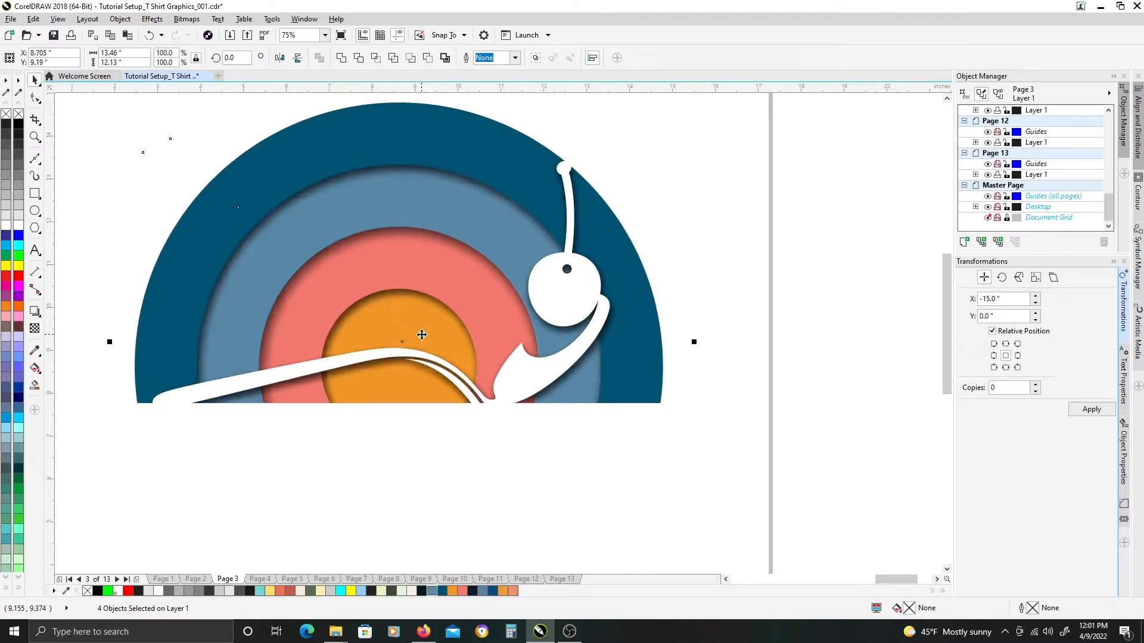
scroll(413, 331, "down", 2)
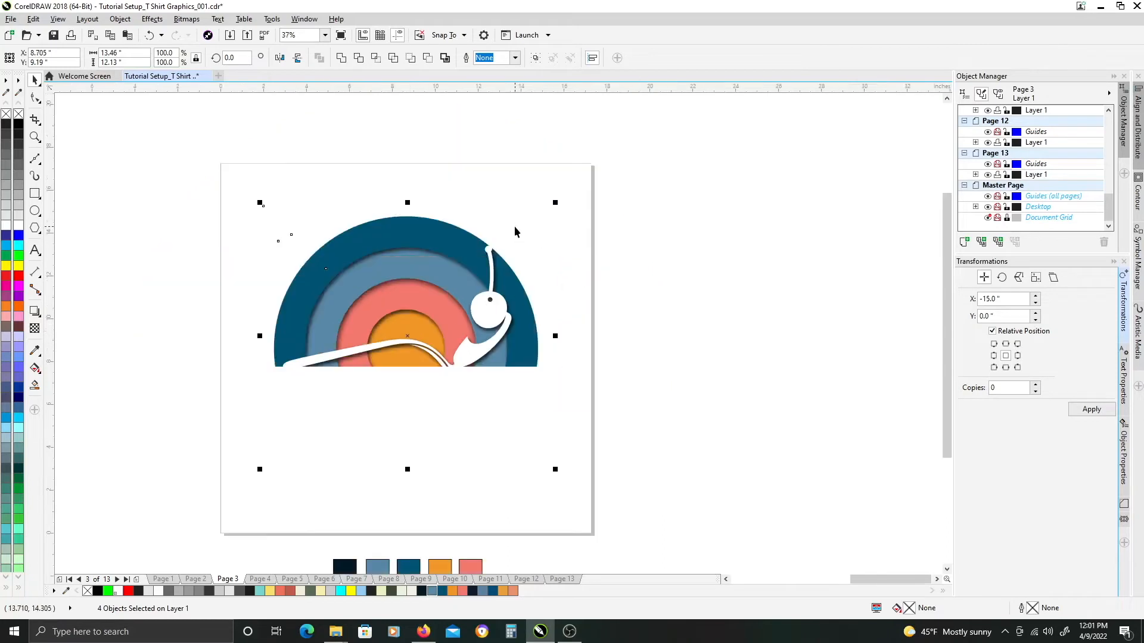
Apply a drop shadow with 50 opacity and 2 feather to the white page-size cutout, and break it apart from the cutout.
left_click_drag(593, 312, 648, 286)
left_click(34, 310)
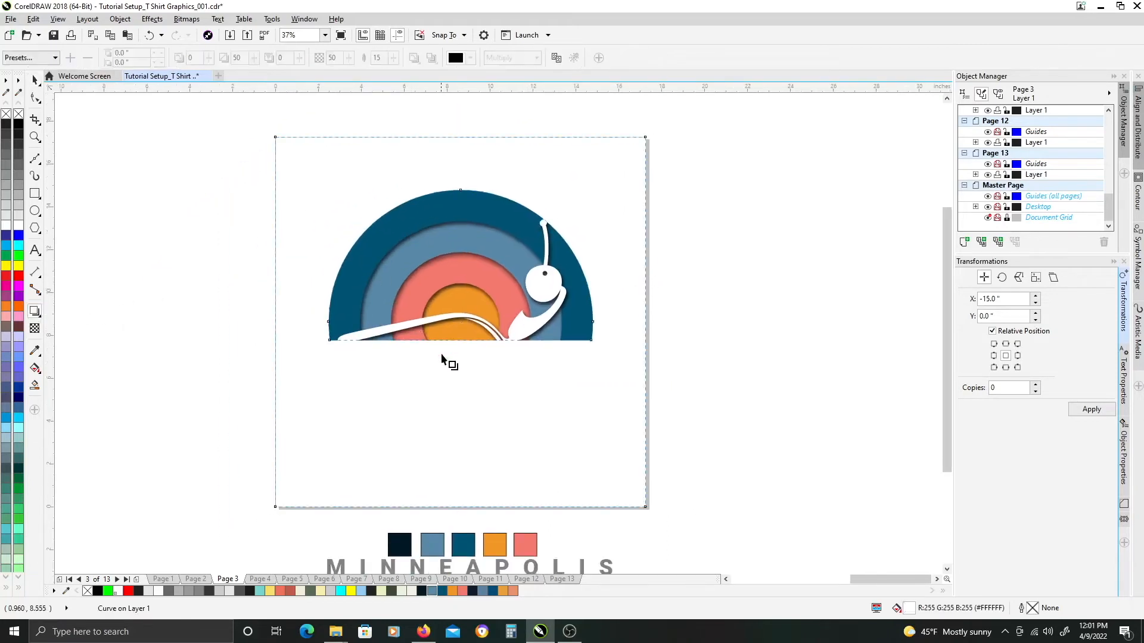
left_click_drag(460, 322, 427, 356)
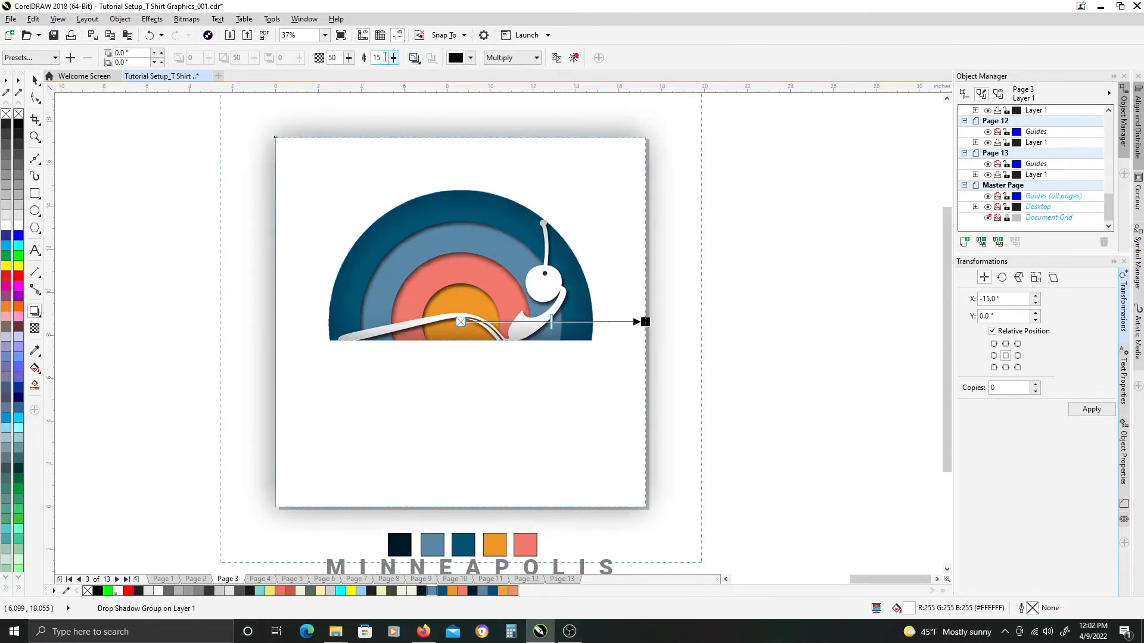
type("2")
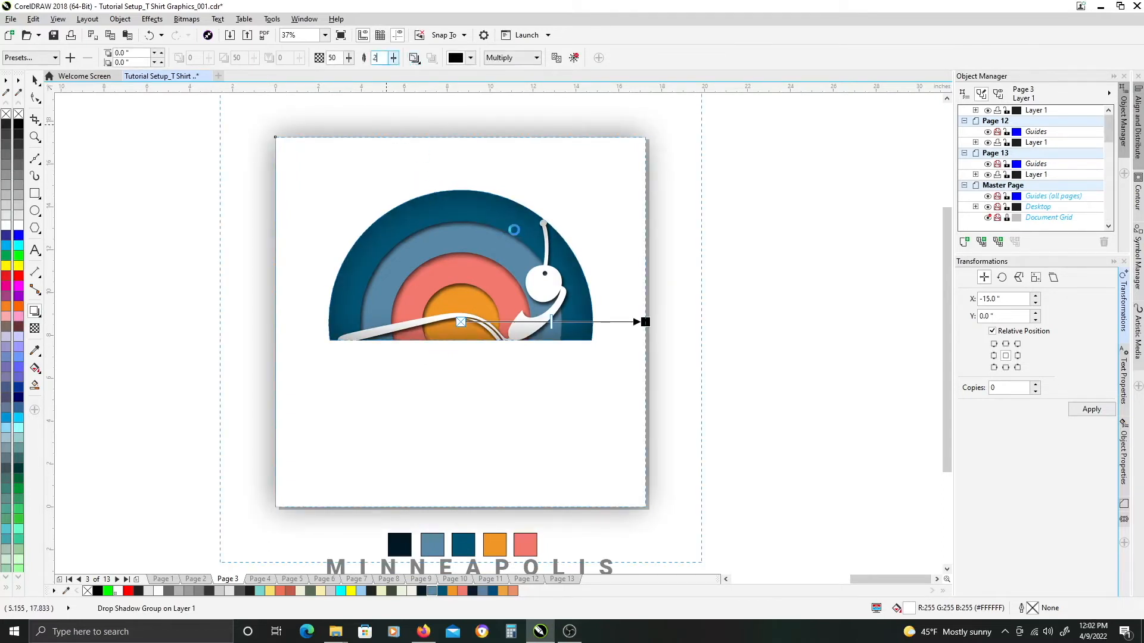
key("ctrl+k")
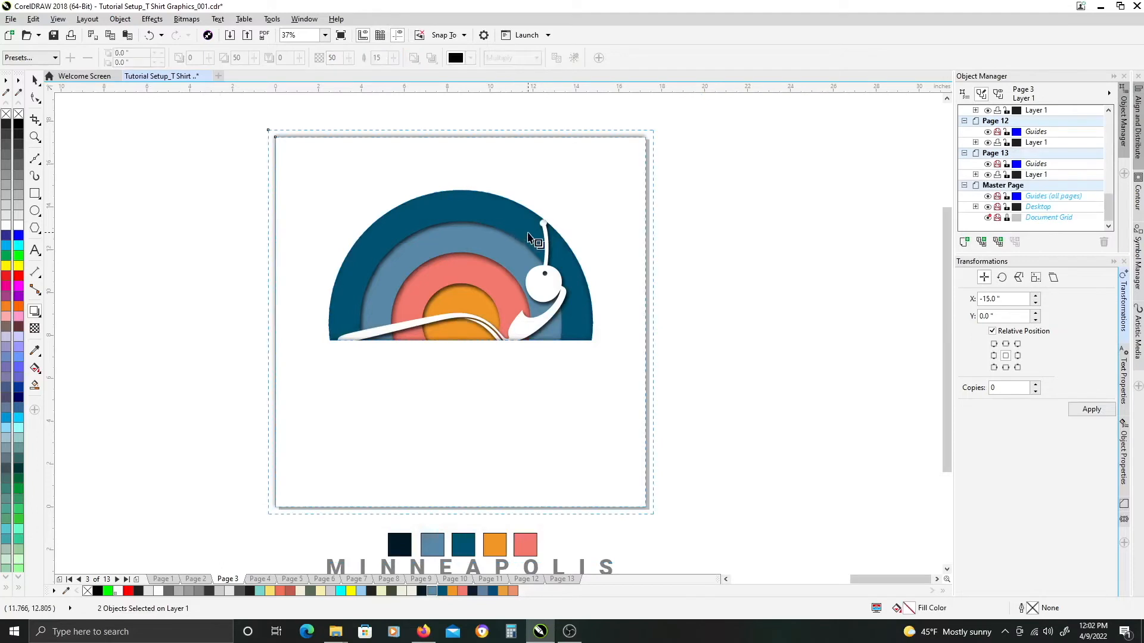
Move the cutout's separated shadow 15 in. horizontally off the artwork.
left_click(386, 155, "shift")
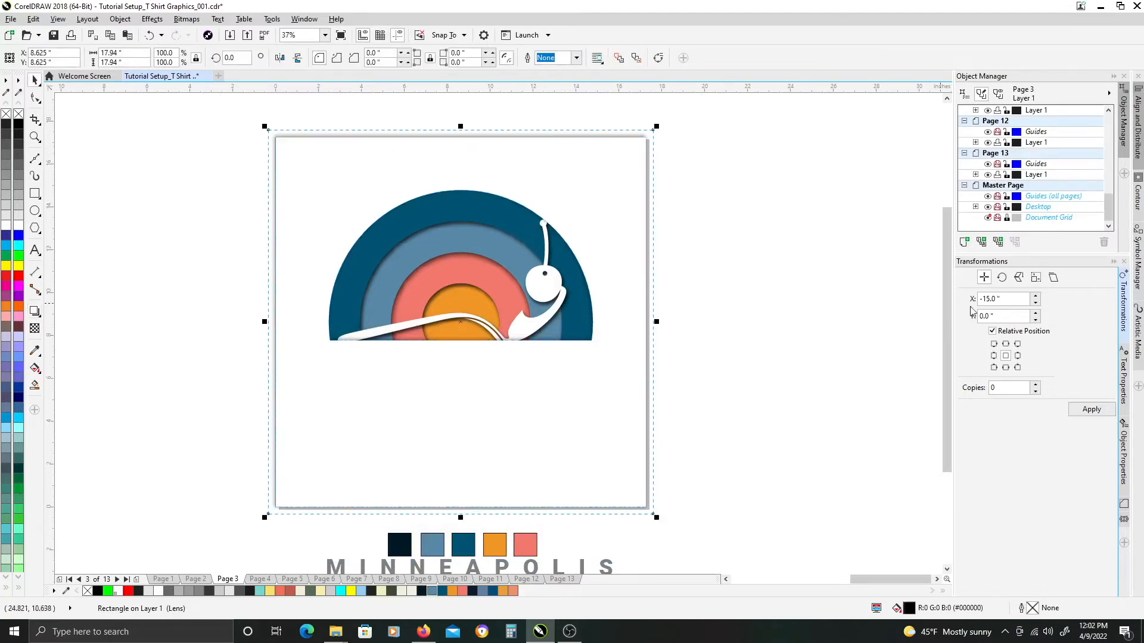
left_click_drag(1013, 302, 888, 287)
type("15")
key("Return")
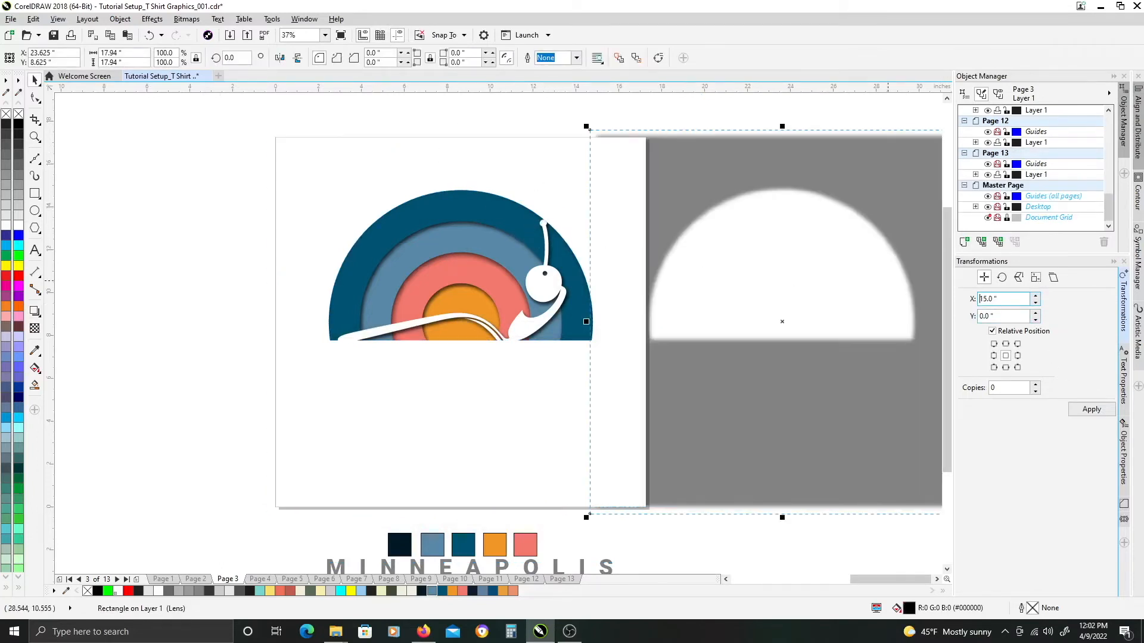
Duplicate the cutout's shadow in place and convert the overlapping pair into one 300 dpi RGB bitmap.
scroll(890, 270, "right", 3)
left_click(673, 266)
left_click_drag(824, 119, 391, 531)
key("ctrl+shift+b")
key("Return")
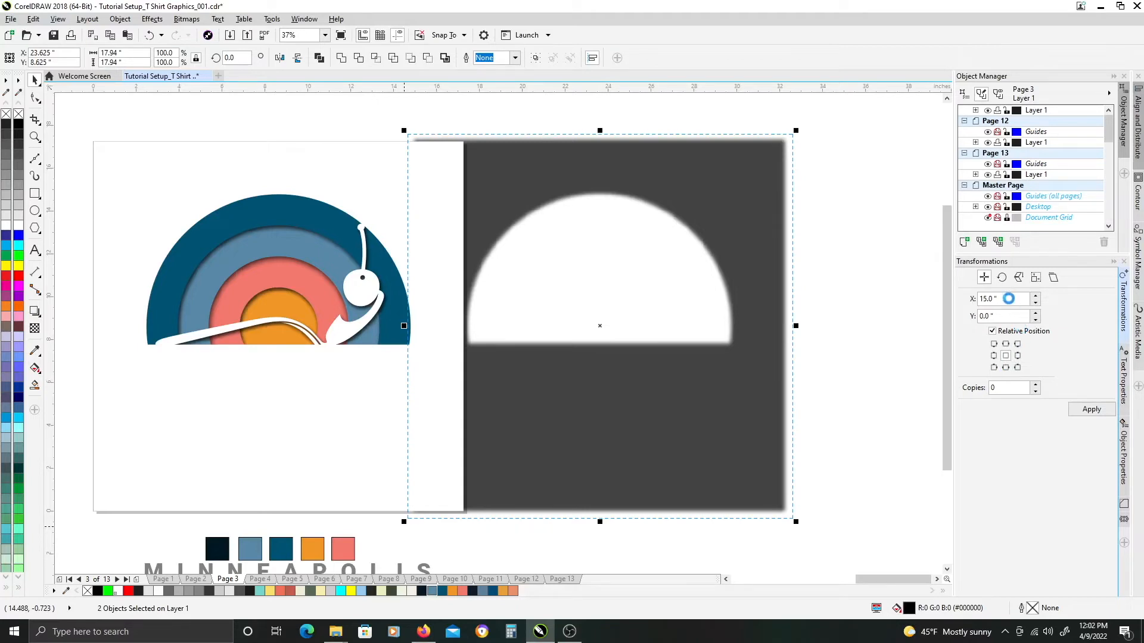
Move the cutout shadow bitmap -15 in. horizontally and nudge it down and right to X 8.865 in., Y 8.405 in.
type("5")
key("Return")
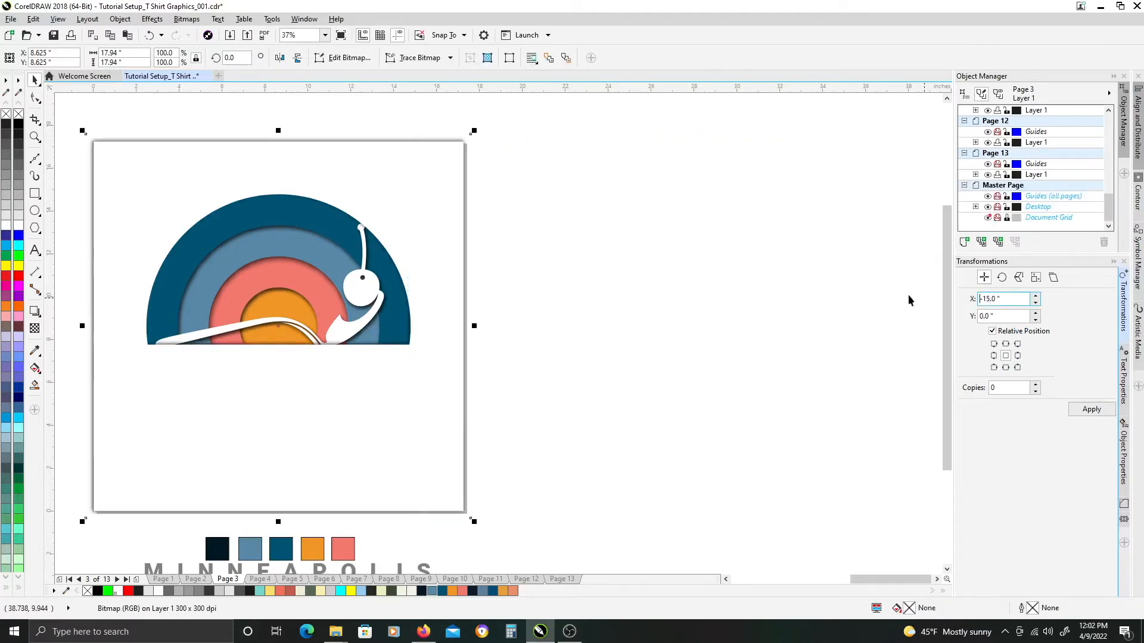
scroll(840, 270, "left", 3)
left_click(469, 295)
key("Down")
key("Right")
key("Down")
key("Down")
key("Right")
key("Down")
key("Down")
key("Down")
key("Down")
key("Right")
key("Right")
key("Right")
key("Down")
key("Down")
key("Right")
key("Right")
key("Right")
key("Right")
key("Right")
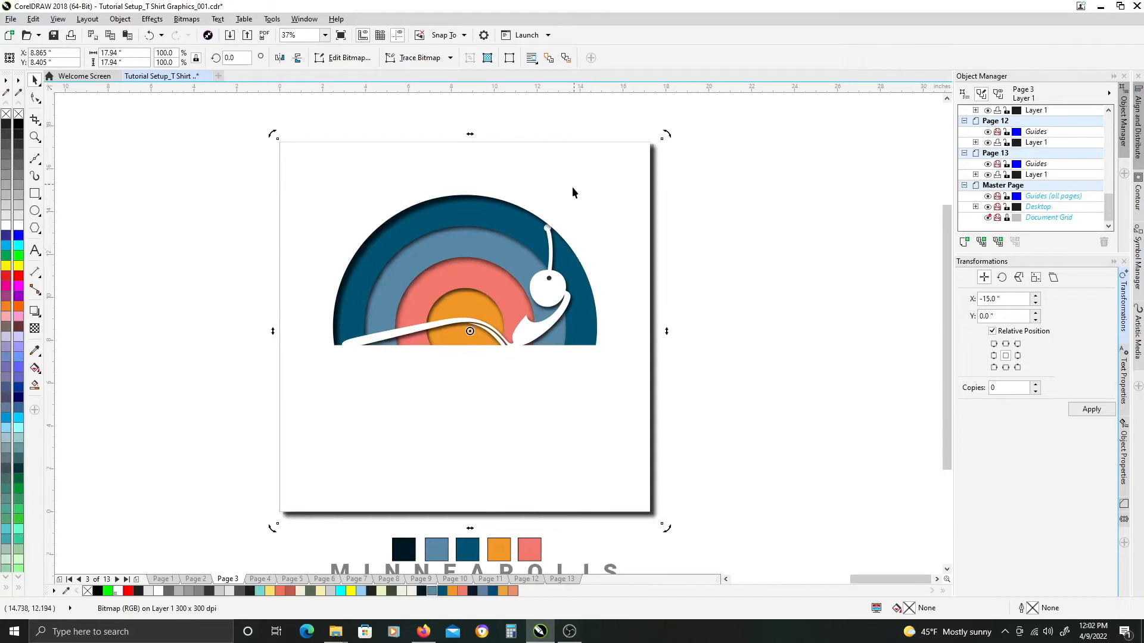
Crop the cutout shadow bitmap with the Shape tool to about 13.47 by 8.66 in. around the half-circle.
key("F10")
left_click_drag(663, 143, 611, 185)
left_click_drag(265, 534, 294, 370)
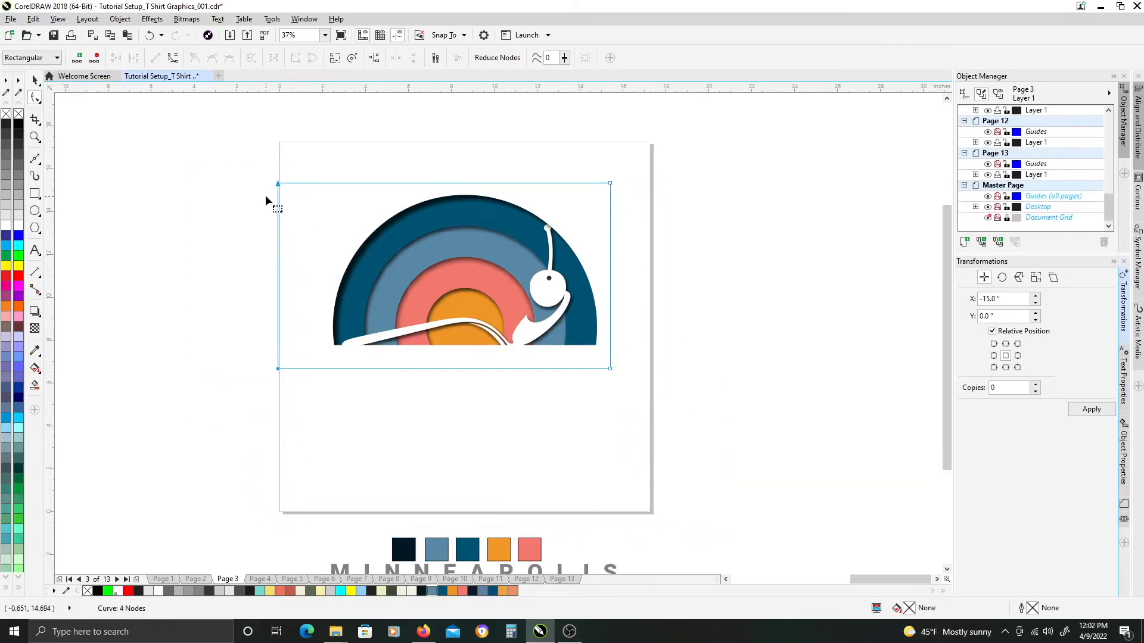
left_click_drag(278, 187, 320, 189)
key("space")
Nudge the cropped cutout shadow slightly left and up, to X 8.584 in. and Y 11.028 in.
key("Left")
key("Left")
key("Left")
key("Left")
key("Up")
key("Up")
key("Up")
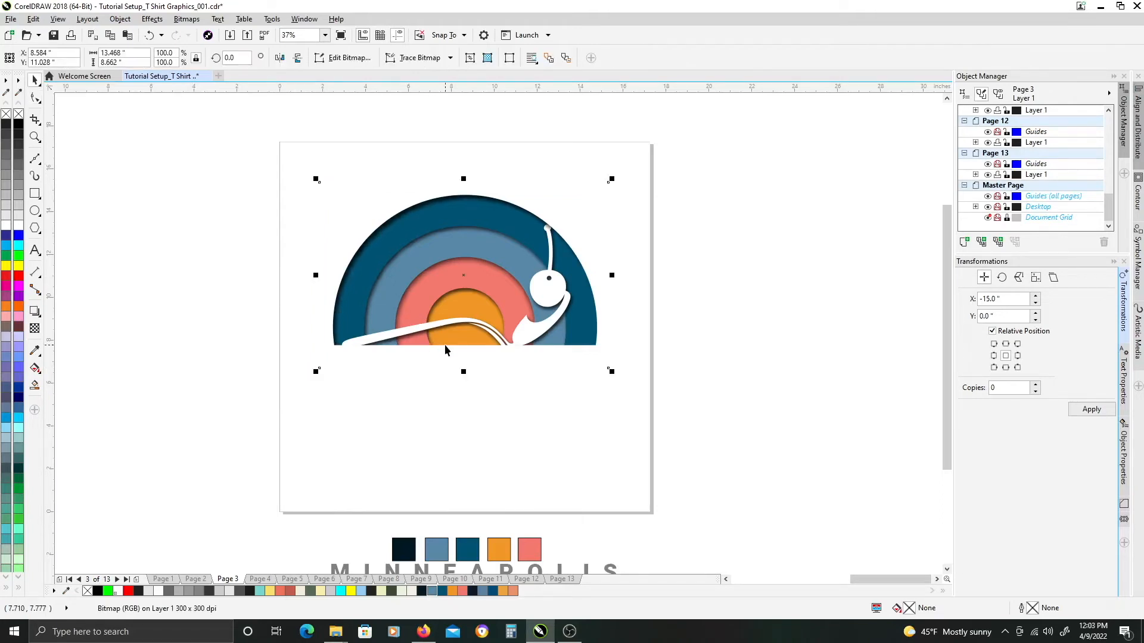
Check the stacked shadows in wireframe view and select the white cherry-and-spoon together with the white cutout.
left_click(731, 384)
left_click_drag(720, 427, 572, 310)
key("shift+F9")
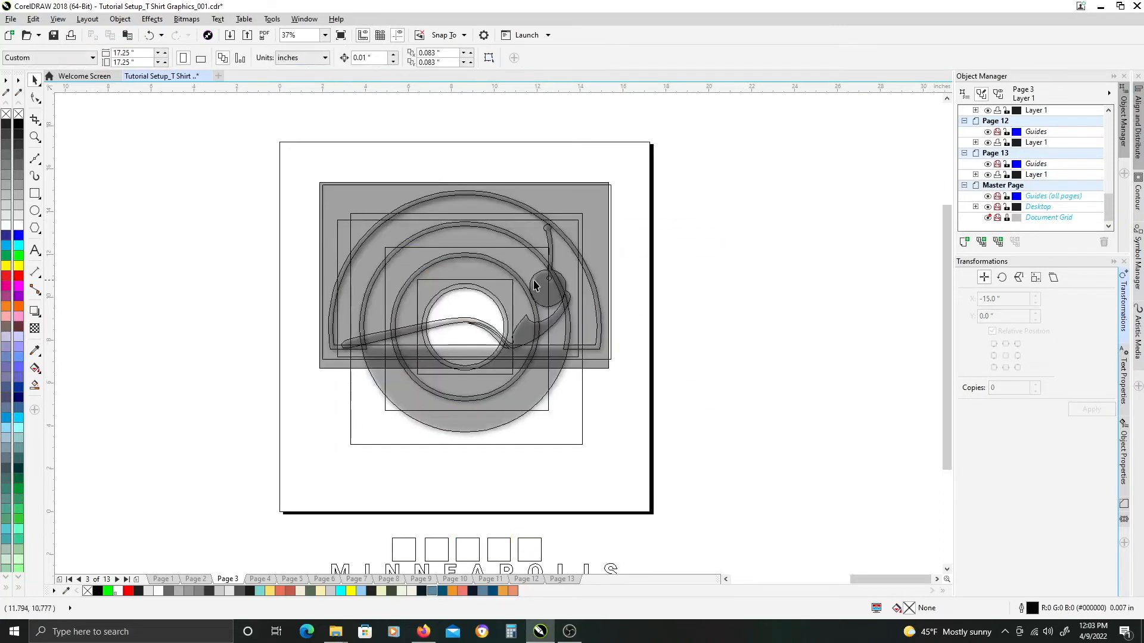
left_click(534, 285)
key("shift+F9")
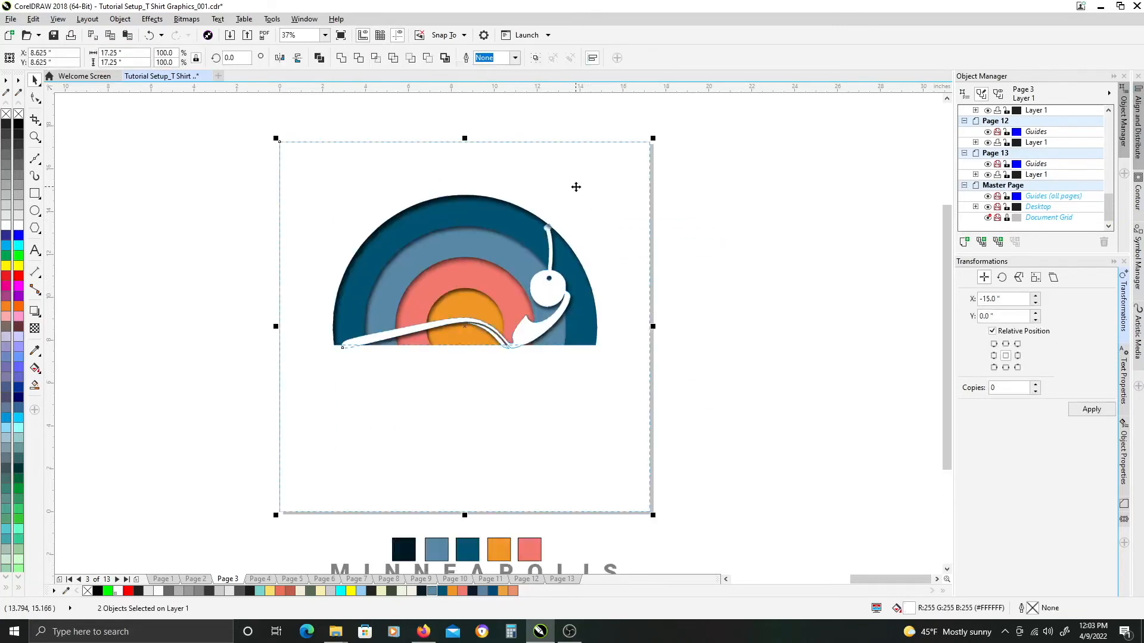
left_click(739, 230)
left_click_drag(718, 331, 735, 253)
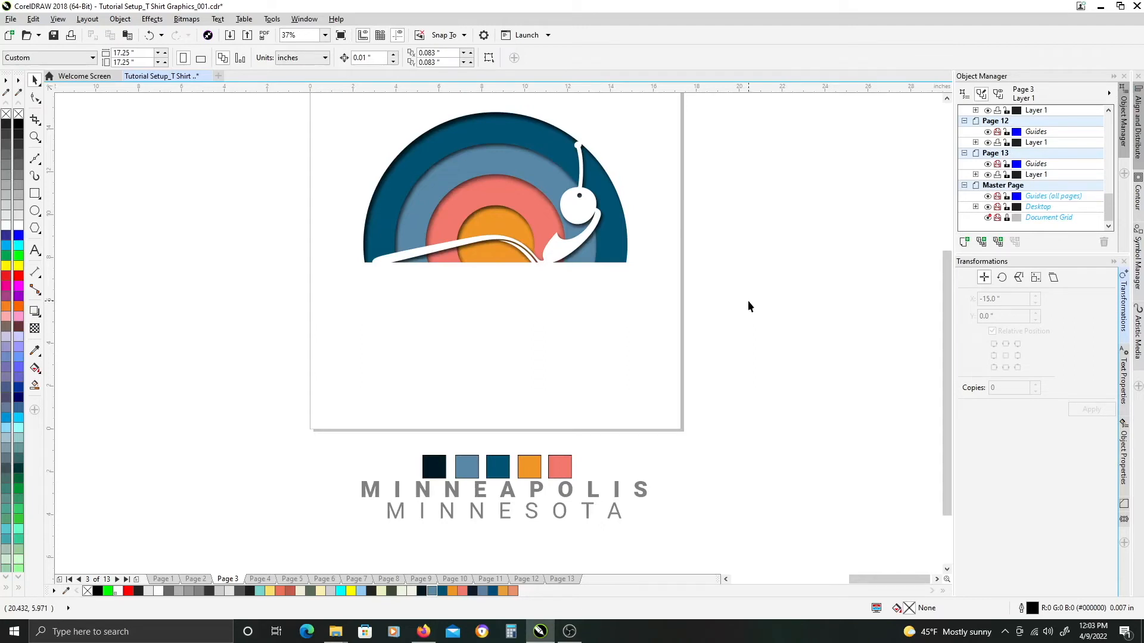
left_click_drag(753, 263, 761, 304)
Shift each stacked shadow bitmap 15 in. horizontally off the half-circle bands.
left_click(493, 260)
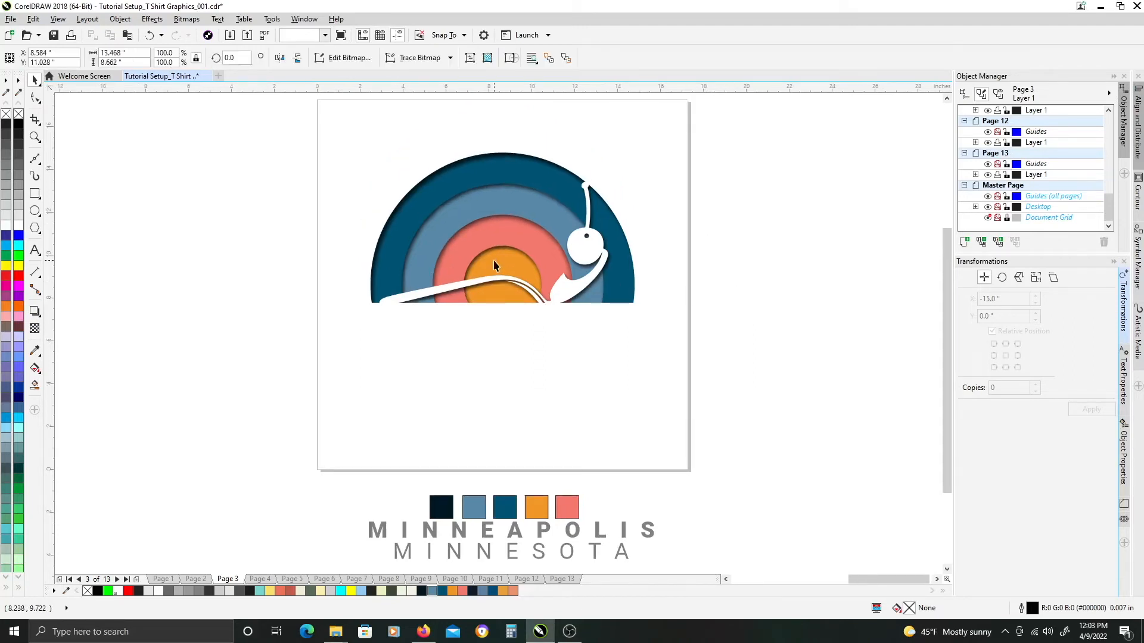
left_click_drag(1004, 299, 896, 278)
type("15")
key("Return")
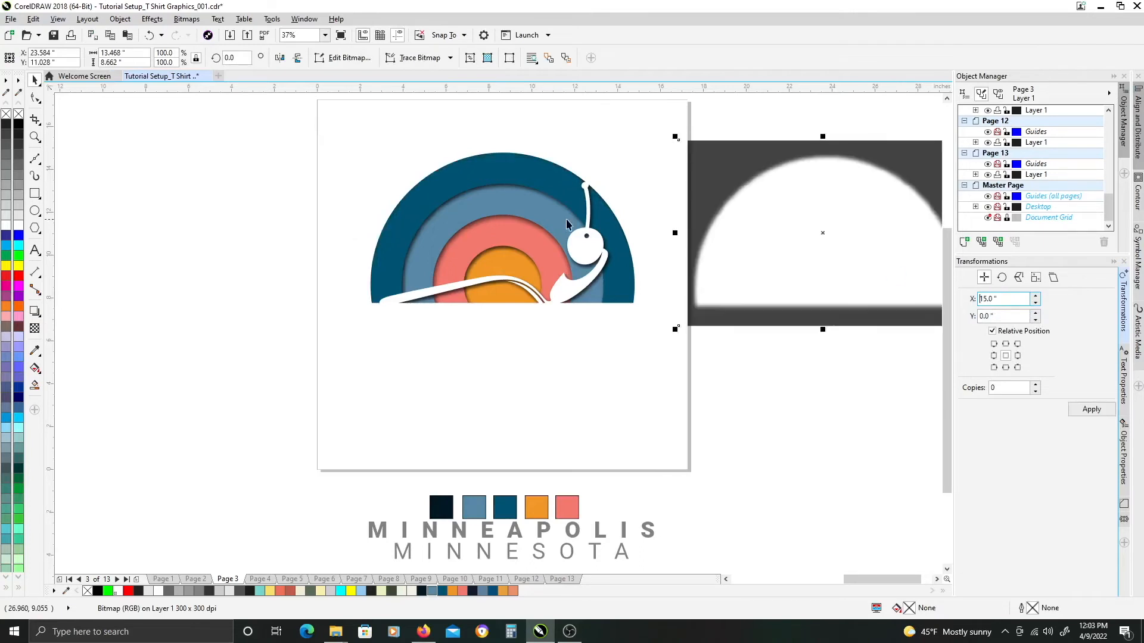
left_click(499, 257)
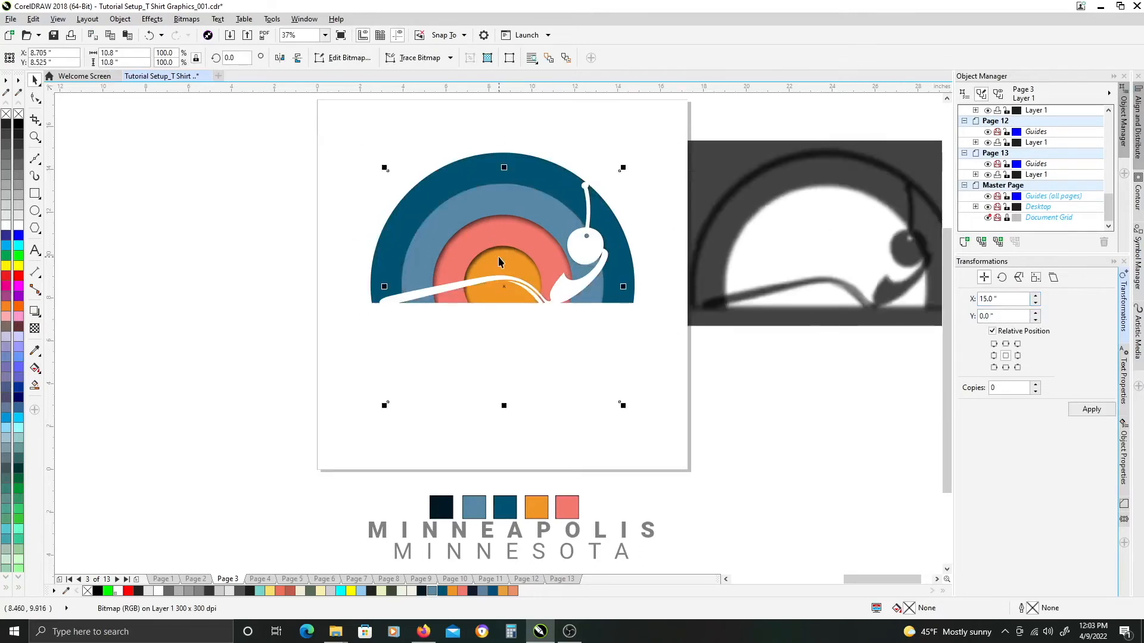
left_click(498, 256)
key("ctrl+r")
Copy swatch fills onto the bands from the outside in: orange, coral, light blue, and dark teal for the innermost circle.
left_click_drag(565, 510, 448, 192)
left_click(492, 232)
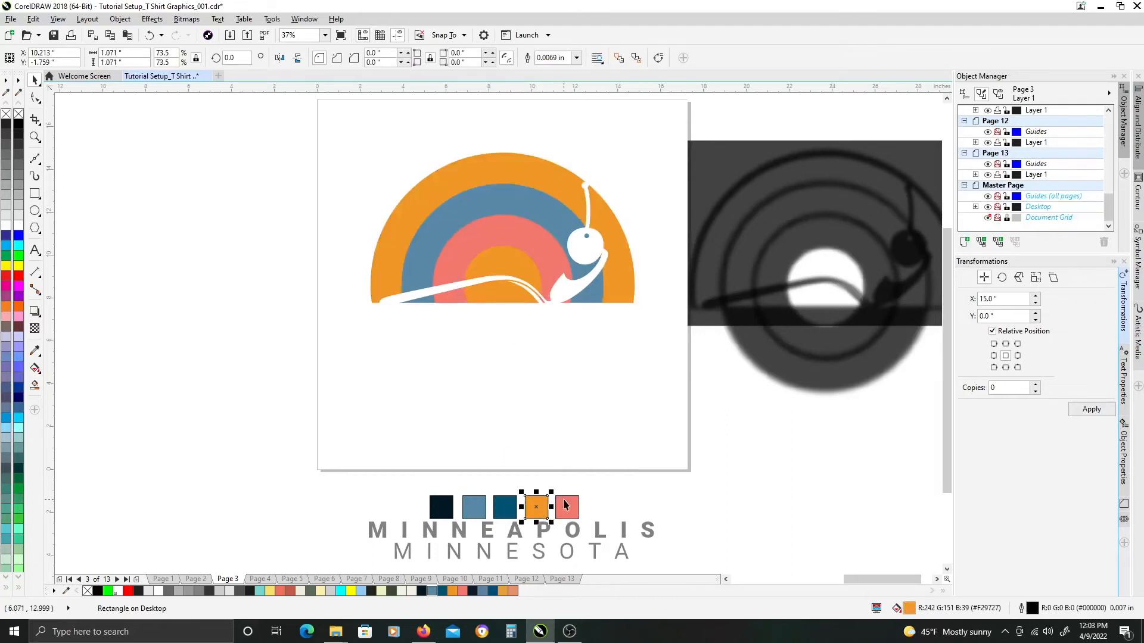
left_click_drag(566, 511, 459, 212)
left_click(494, 252)
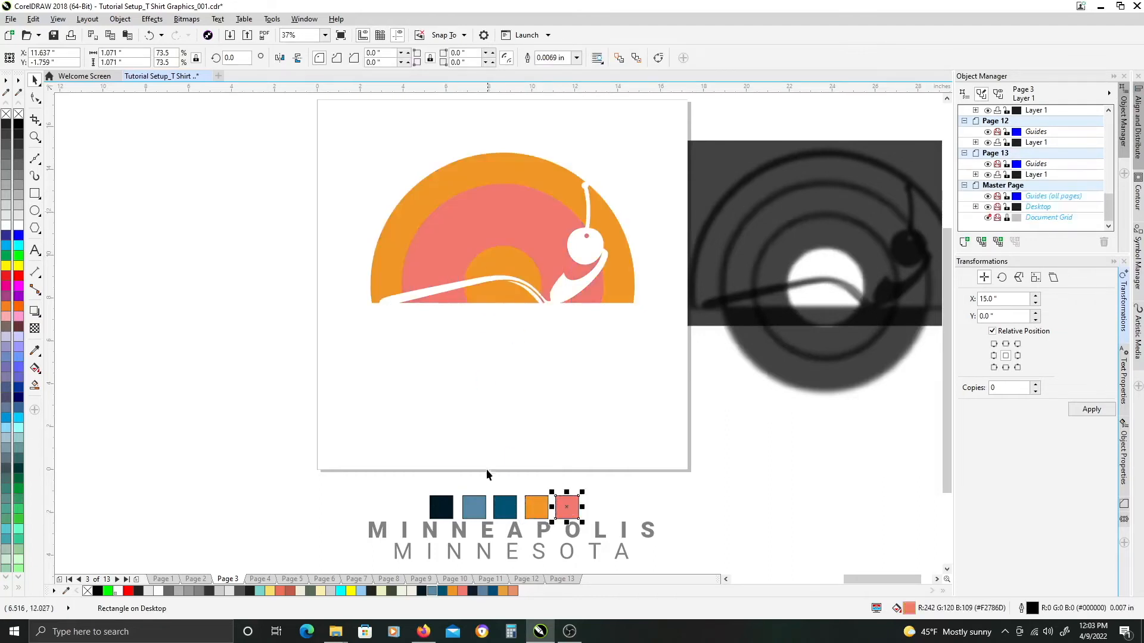
left_click_drag(474, 507, 481, 237)
left_click(519, 284)
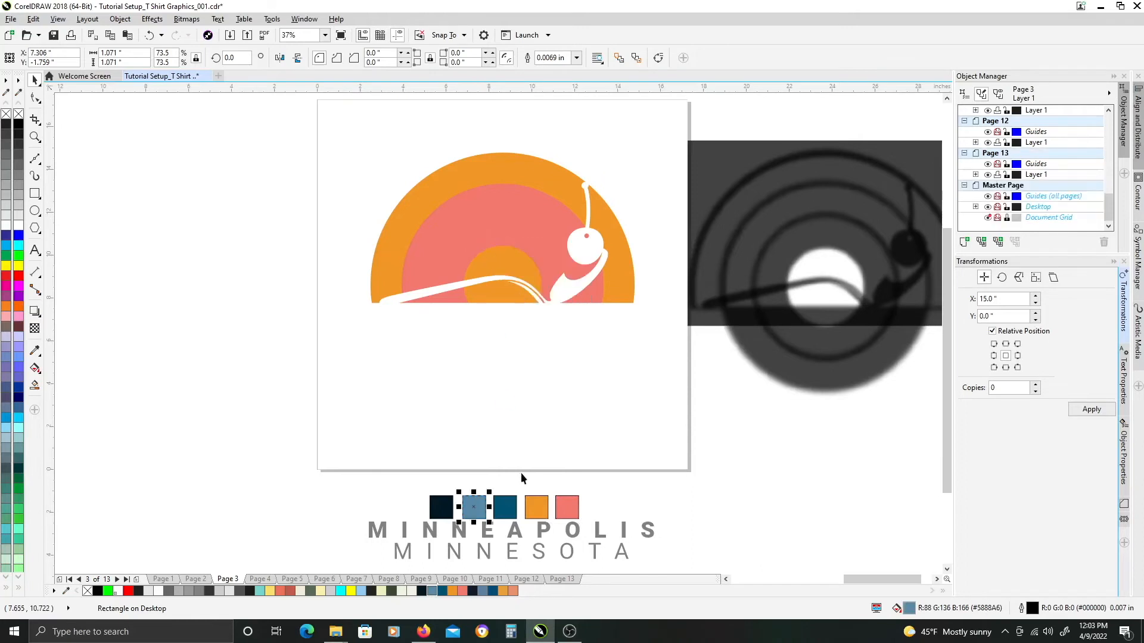
left_click_drag(505, 507, 523, 267)
left_click(544, 299)
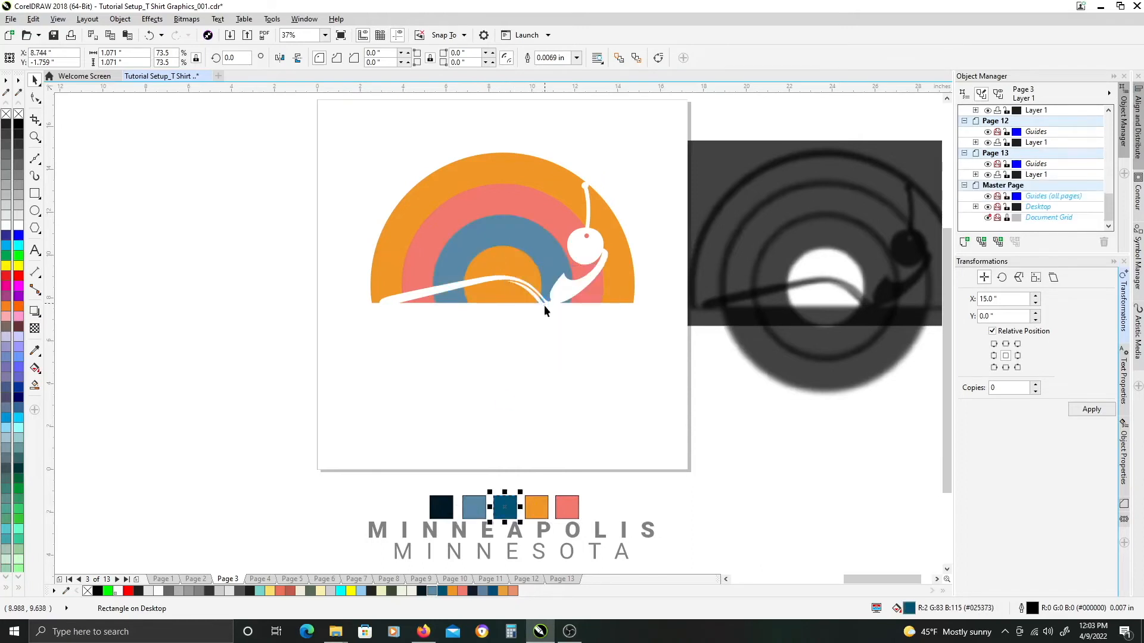
Select all five shadow bitmaps beside the page and move them -15 in. horizontally, back over the recoloured bands.
left_click_drag(835, 395, 738, 399)
left_click(909, 457)
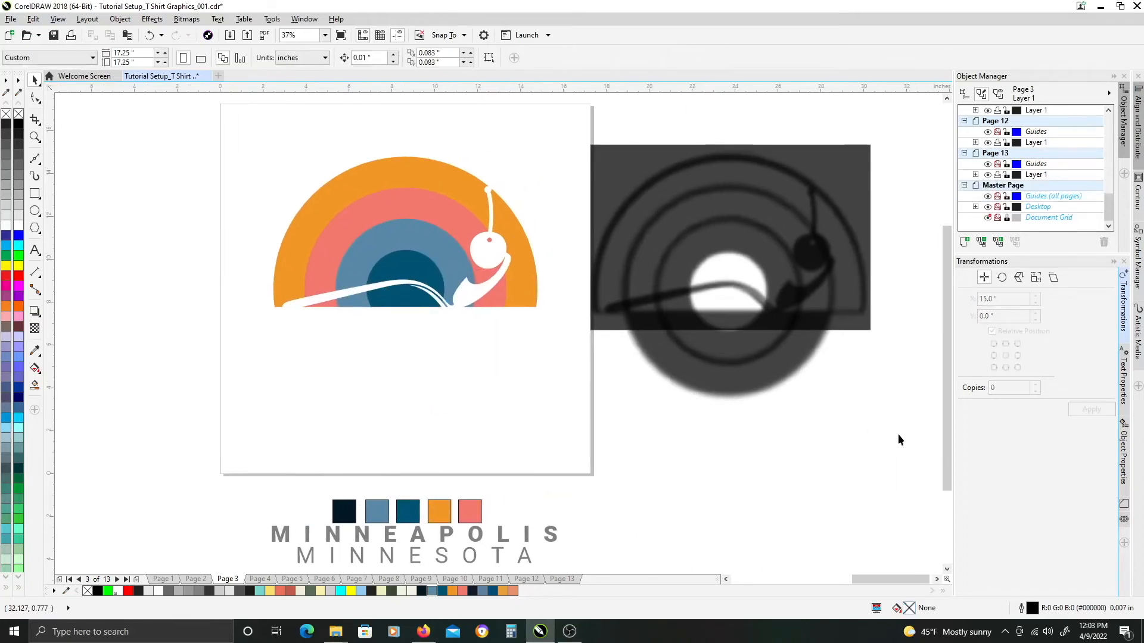
left_click_drag(881, 433, 538, 113)
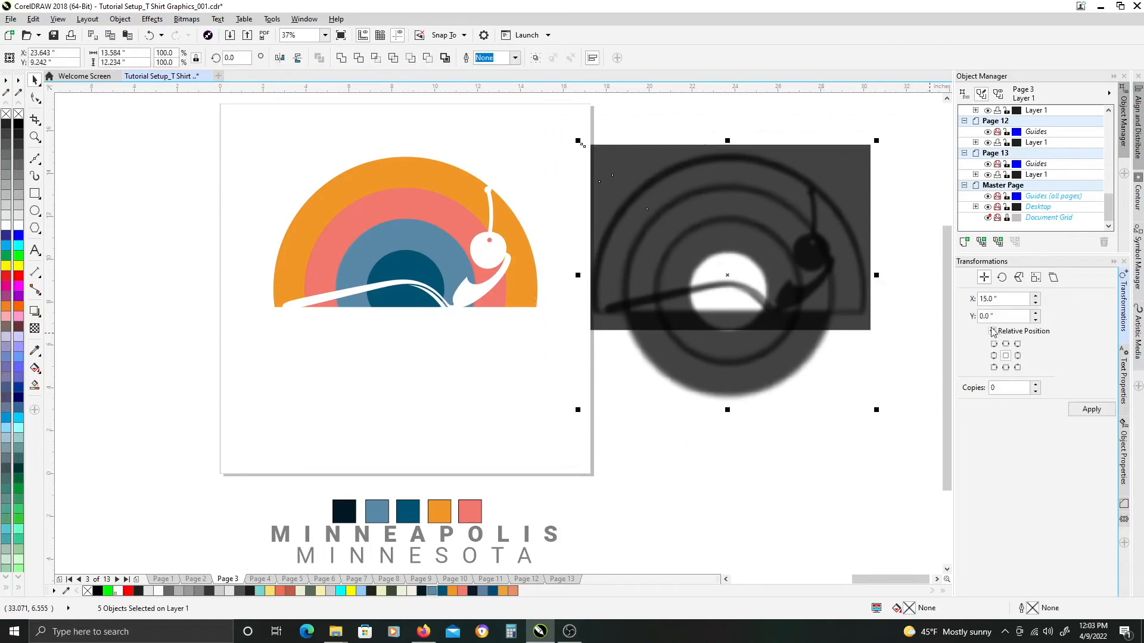
type("-15")
key("Return")
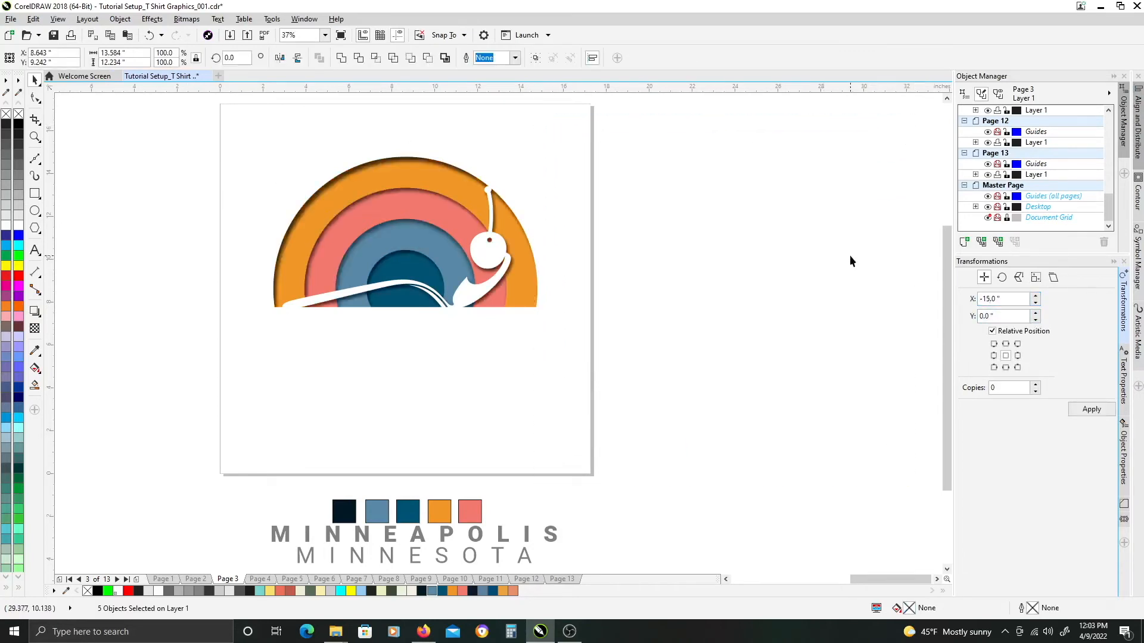
left_click(850, 258)
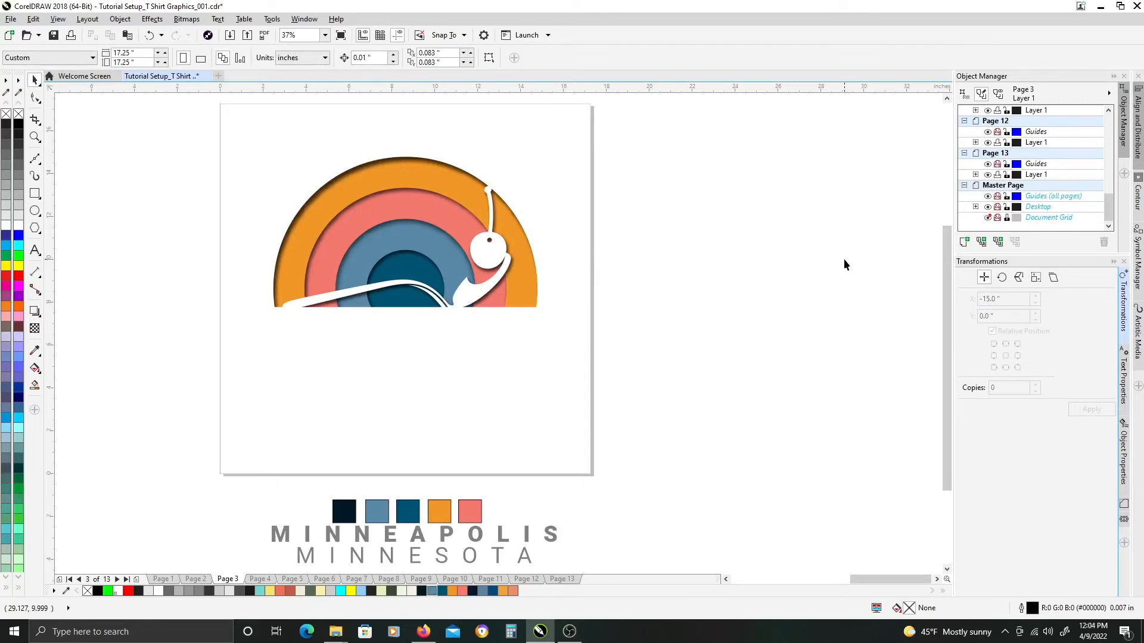
Undo the shadow moves and band recolouring to compare with the earlier dark-teal outer band scheme.
left_click_drag(605, 213, 635, 226)
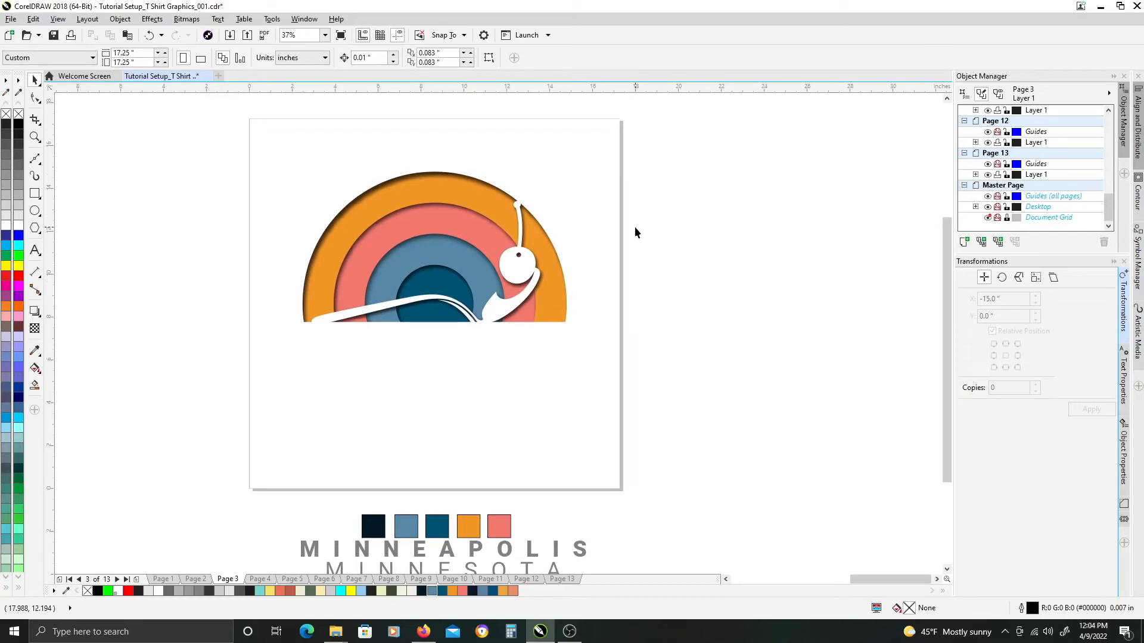
left_click_drag(674, 276, 693, 207)
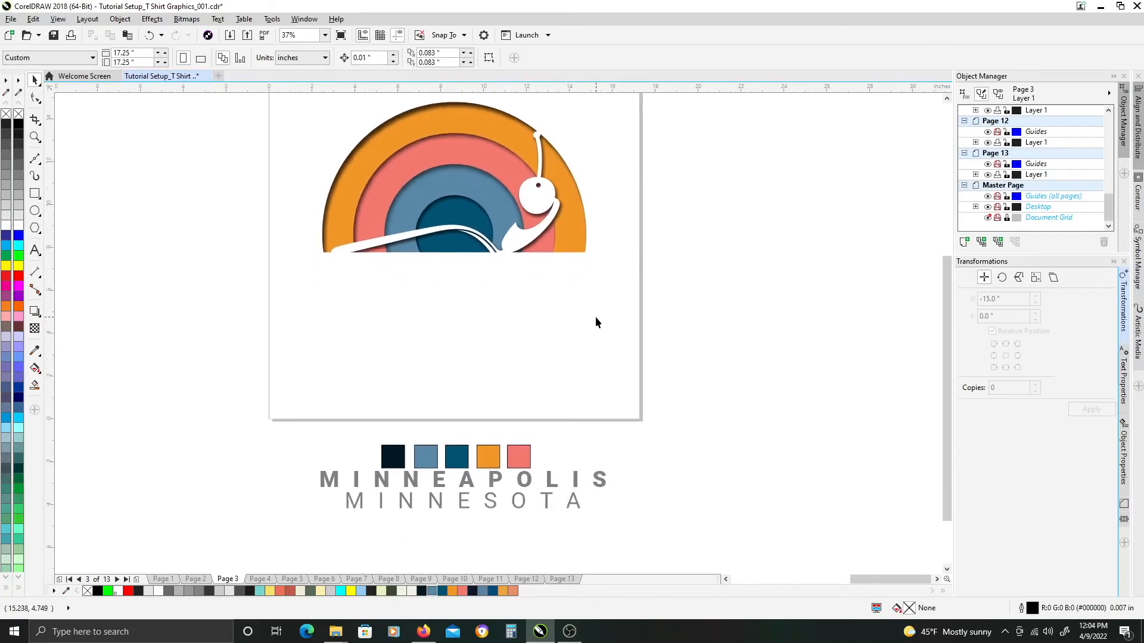
key("ctrl+z")
key("ctrl+z")
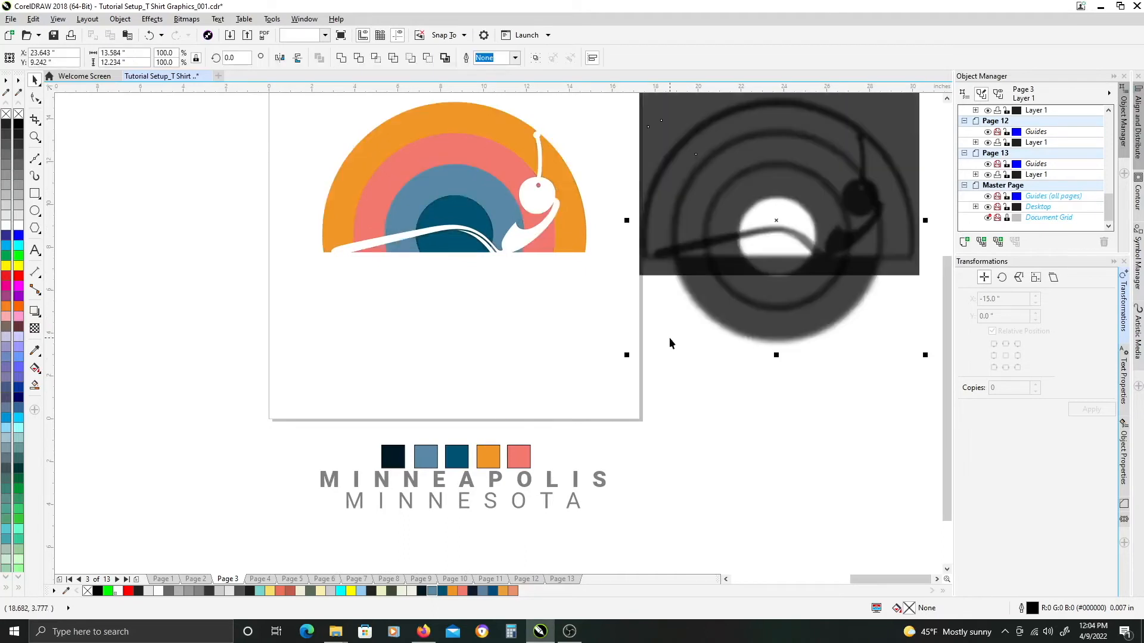
key("ctrl+z")
key("ctrl+z")
key("ctrl+z")
left_click_drag(712, 264, 697, 342)
left_click(649, 354)
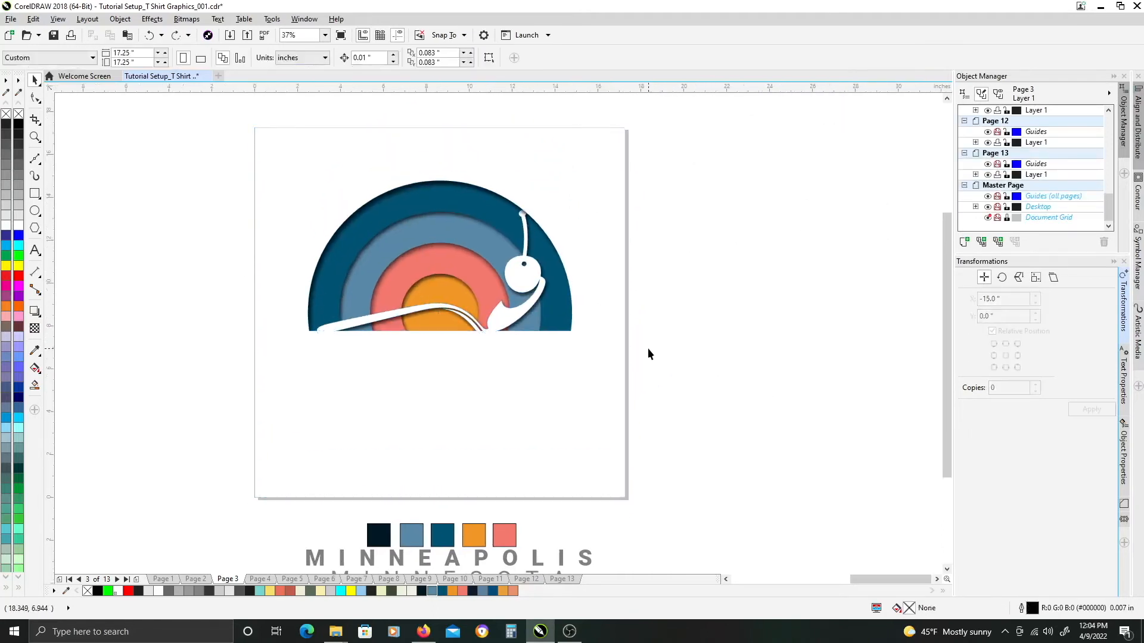
Redo the band recolouring and shadow moves to restore the orange outer band scheme.
key("ctrl+shift+z")
key("ctrl+shift+z")
key("ctrl+shift+z")
key("ctrl+shift+z")
key("ctrl+shift+z")
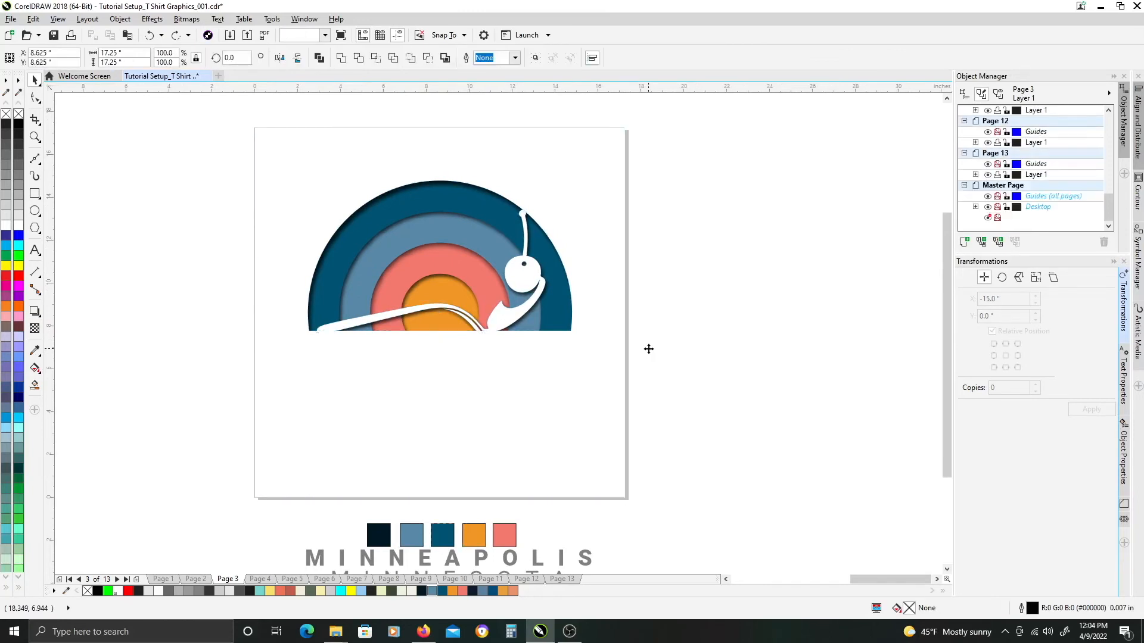
left_click(649, 348)
Move the two grey text lines onto the page beneath the half-circle and centre them horizontally on the page.
left_click_drag(603, 410, 620, 377)
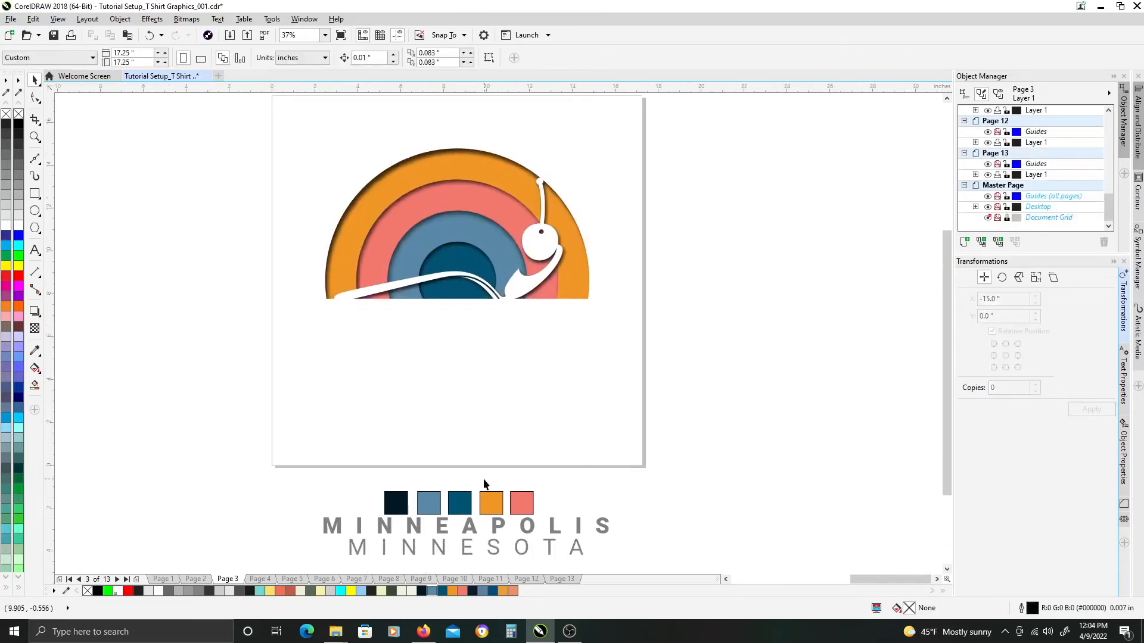
left_click(443, 531)
left_click_drag(443, 530, 444, 341)
left_click(485, 398, "shift")
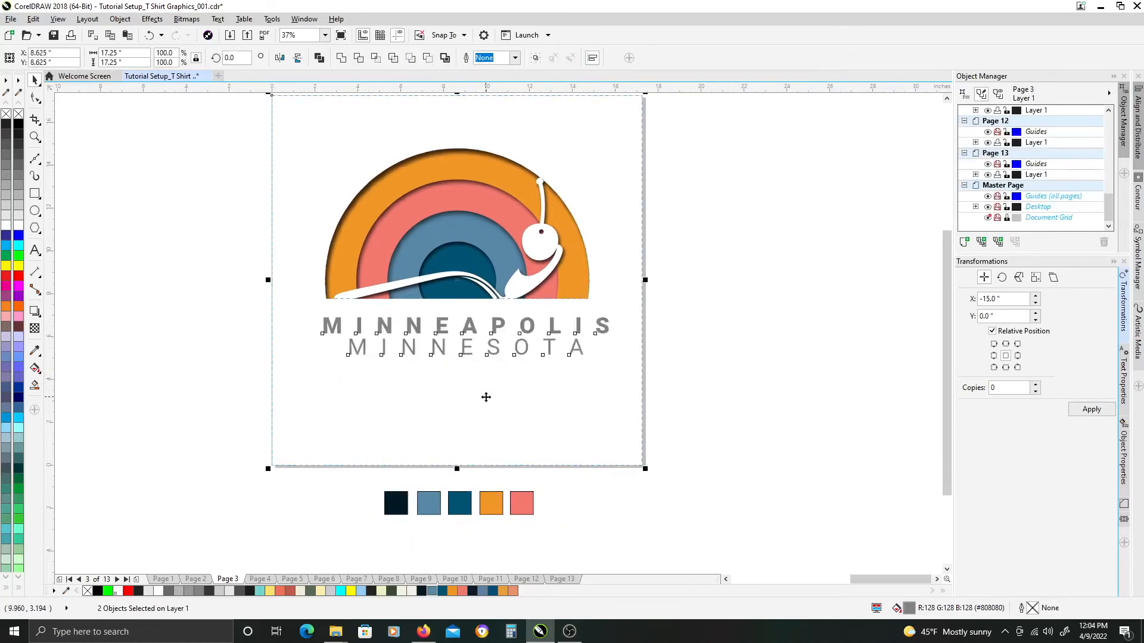
left_click(464, 300)
Shift MINNEAPOLIS up and MINNESOTA down, with a grey bar about 14.22 by 0.21 in. drawn between them.
scroll(466, 325, "up", 2)
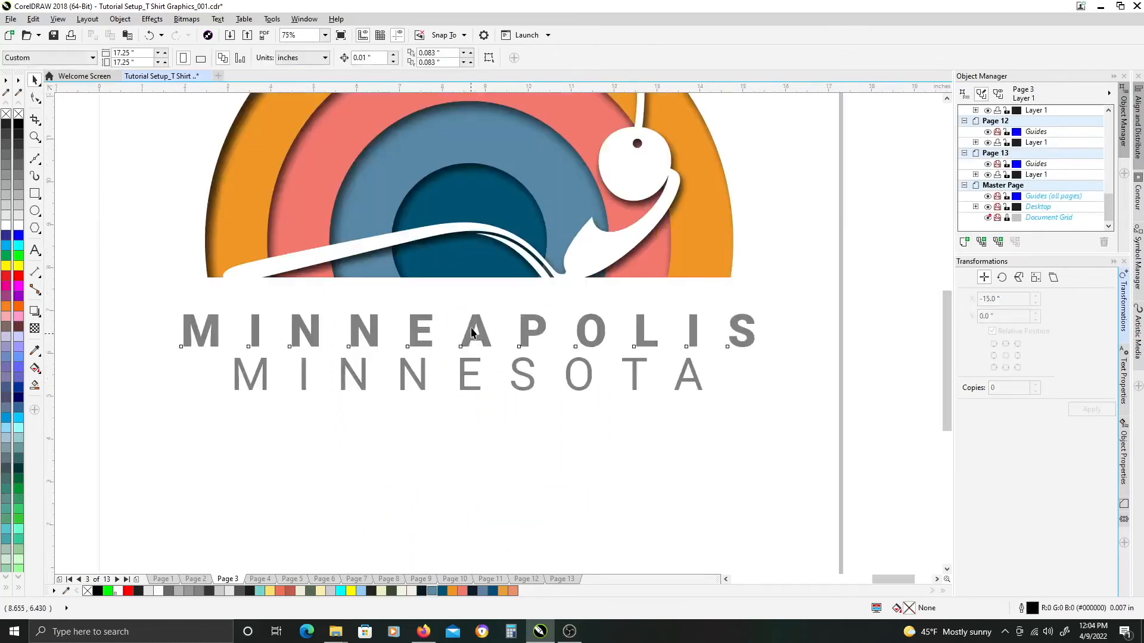
left_click(472, 327)
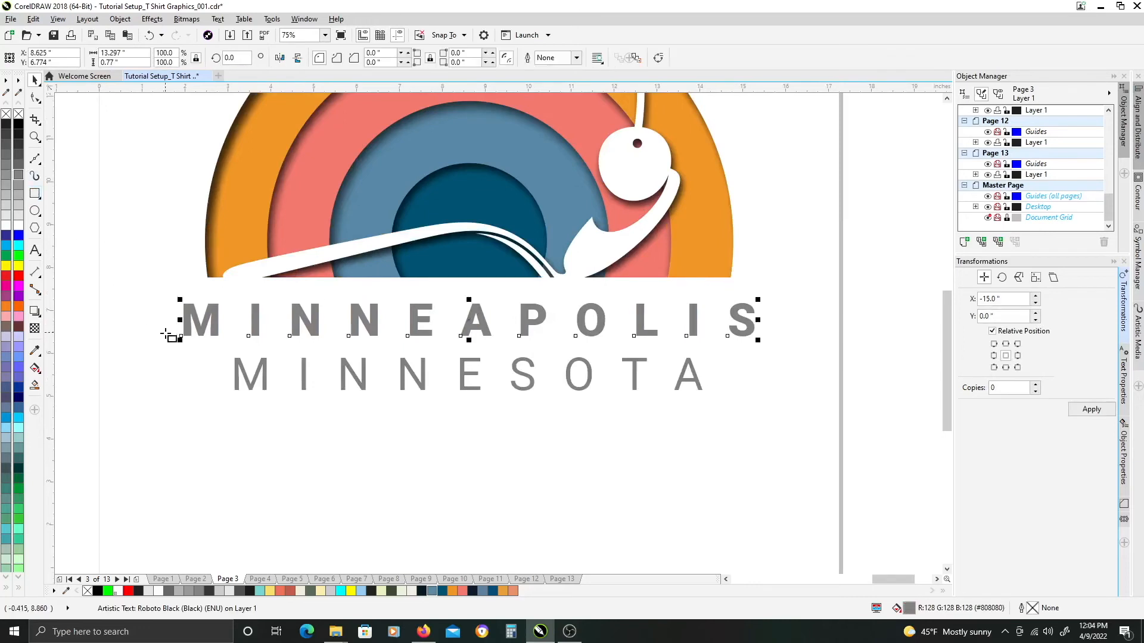
left_click_drag(162, 342, 773, 350)
left_click(18, 180)
mouse_move(463, 361)
left_mouse_down()
mouse_move(464, 389)
mouse_move(462, 372)
left_mouse_up()
Space the two text lines and the bar evenly, centre them horizontally, and remove their outline.
left_click_drag(876, 439, 120, 269)
left_click(1137, 113)
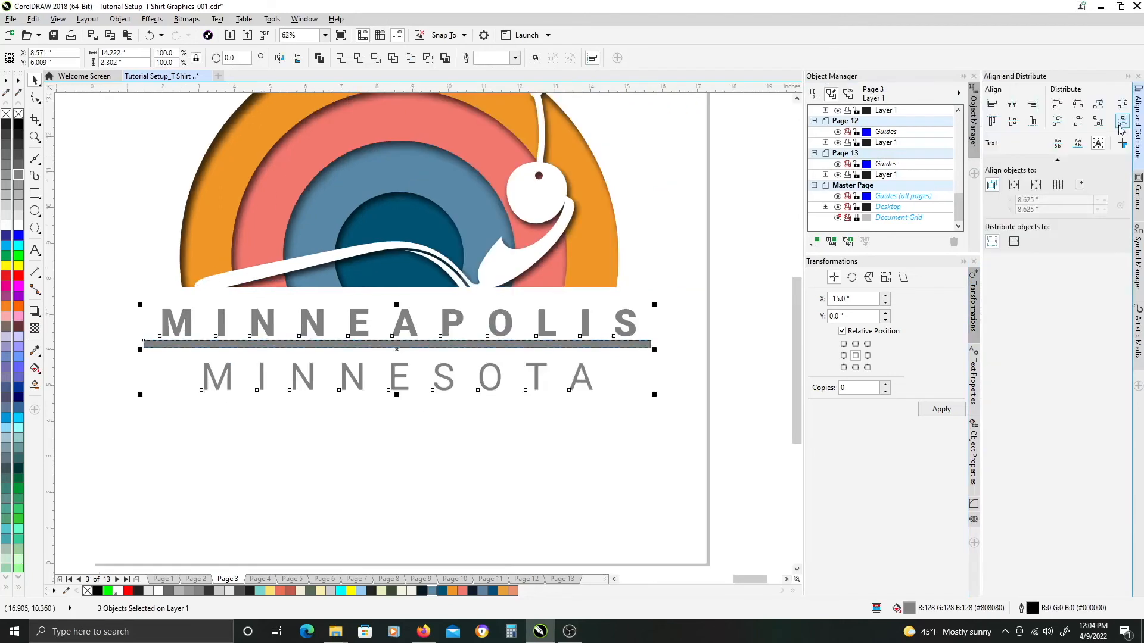
key("c")
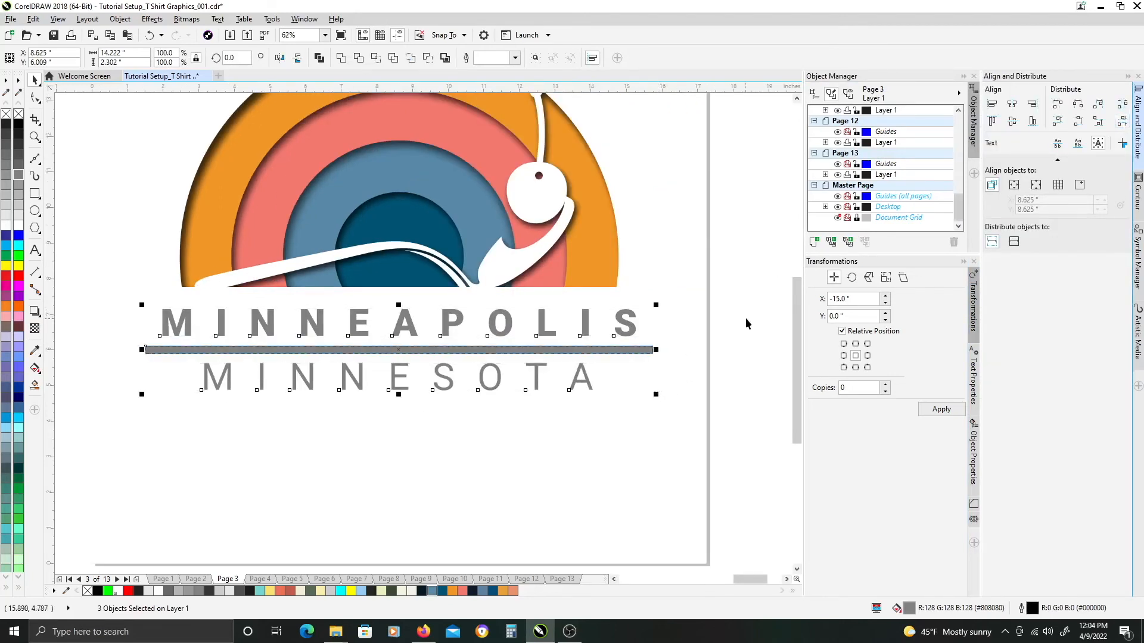
right_click(19, 114)
left_click_drag(692, 411, 718, 273)
left_click(470, 456)
Try the coral swatch's fill on MINNEAPOLIS and the orange swatch's fill on MINNESOTA.
scroll(469, 457, "down", 1)
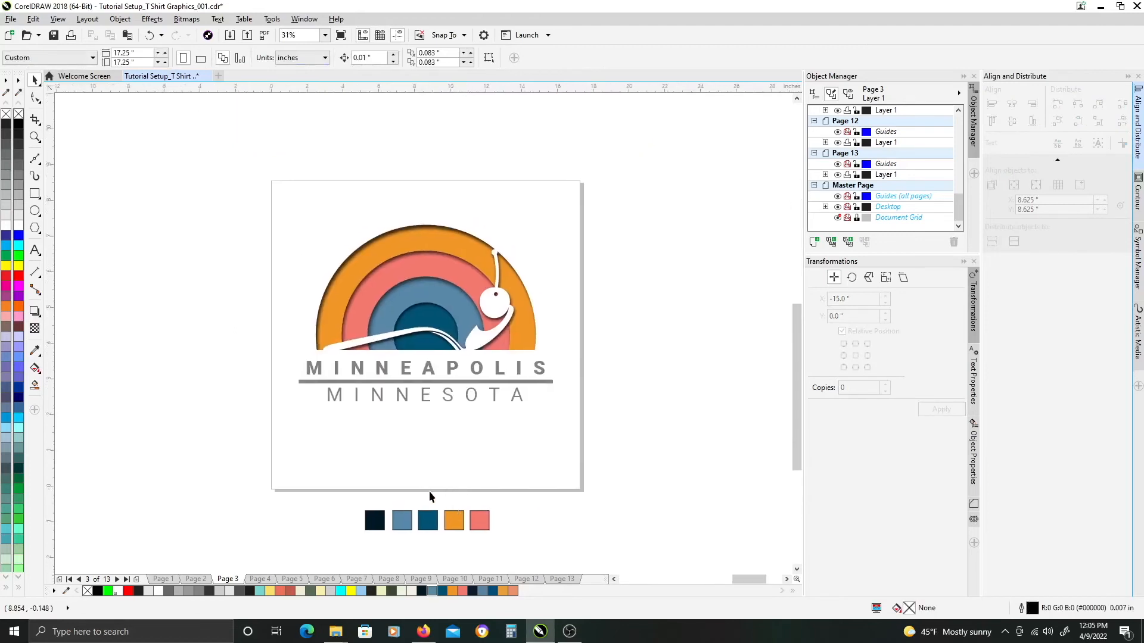
scroll(432, 488, "up", 1)
left_click_drag(544, 534, 487, 234)
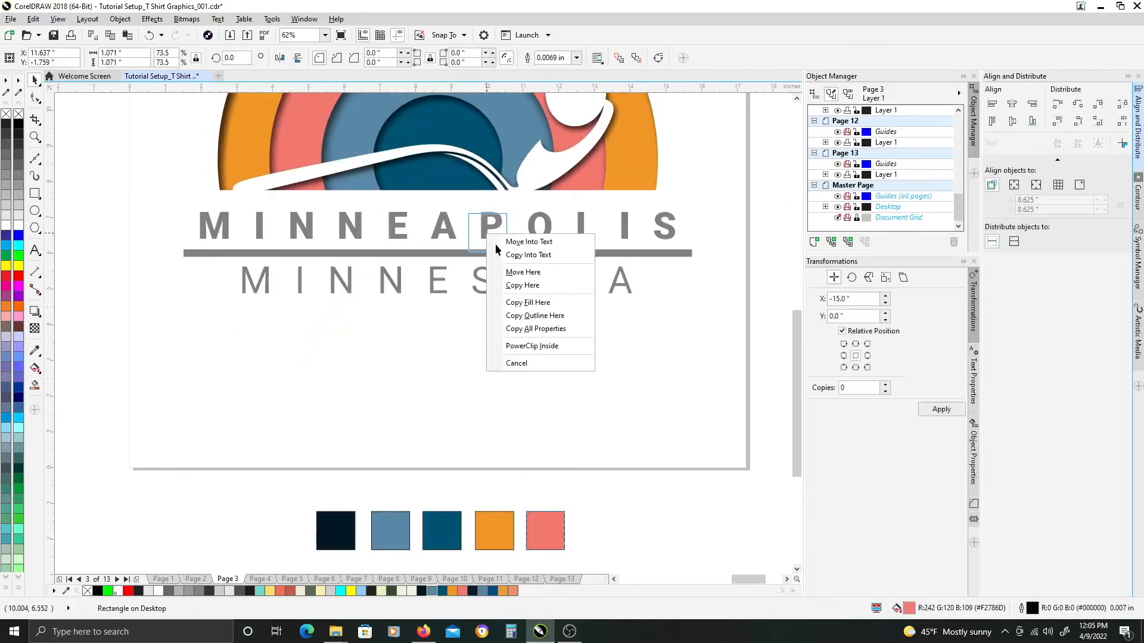
left_click(538, 304)
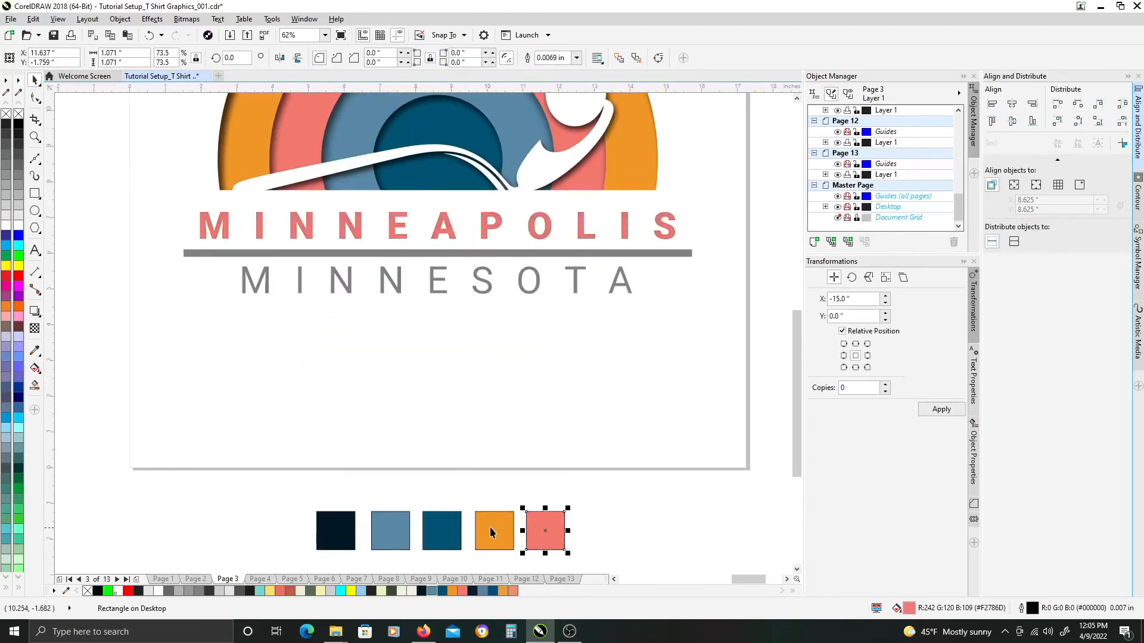
left_click_drag(482, 424, 433, 288)
left_click(460, 326)
key("ctrl+z")
left_click_drag(488, 522, 435, 285)
left_click(470, 352)
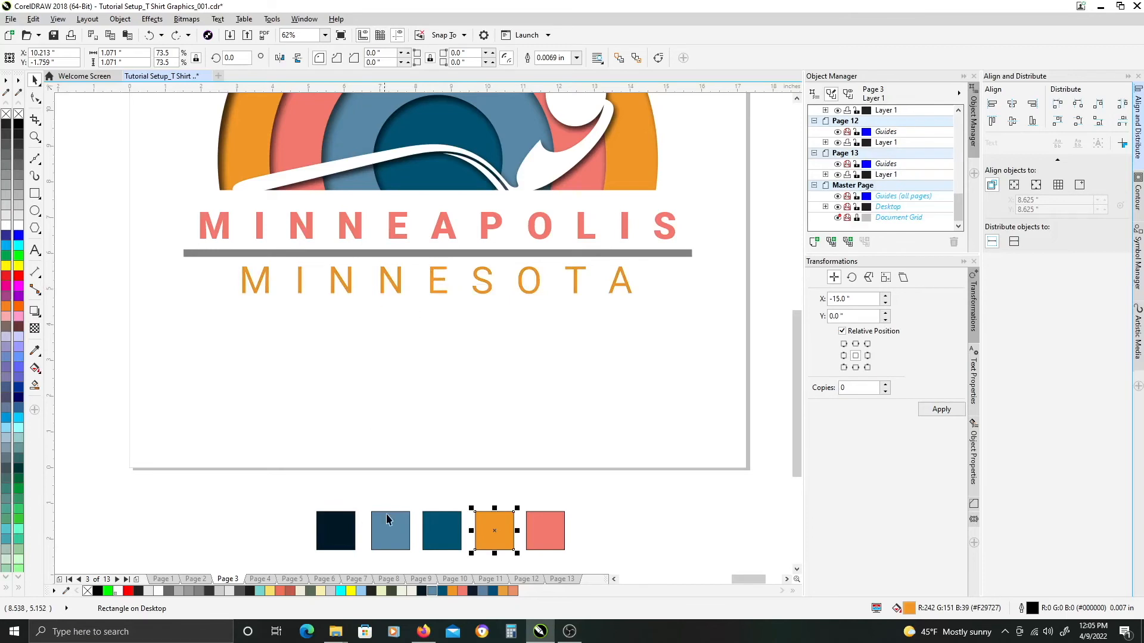
Try coral on MINNESOTA, and the light blue and orange swatch fills on the bar.
left_click_drag(398, 535, 405, 254)
left_click(455, 292)
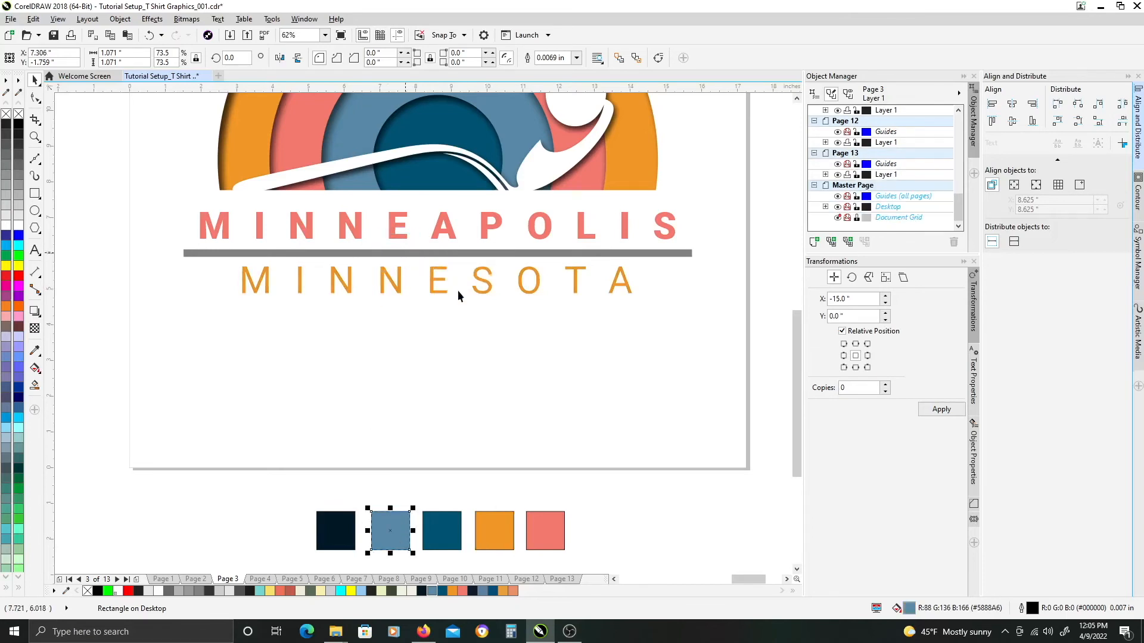
left_click_drag(541, 531, 396, 286)
left_click(451, 358)
left_click(638, 358)
scroll(596, 354, "down", 1)
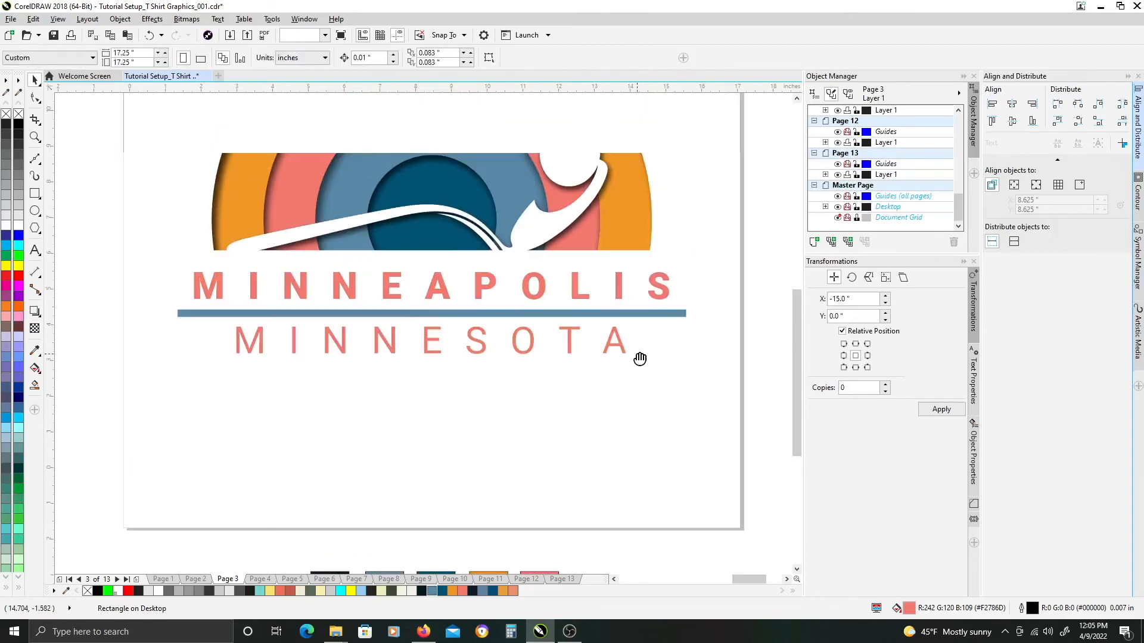
left_click_drag(494, 516, 460, 234)
left_click(524, 288)
left_click(765, 275)
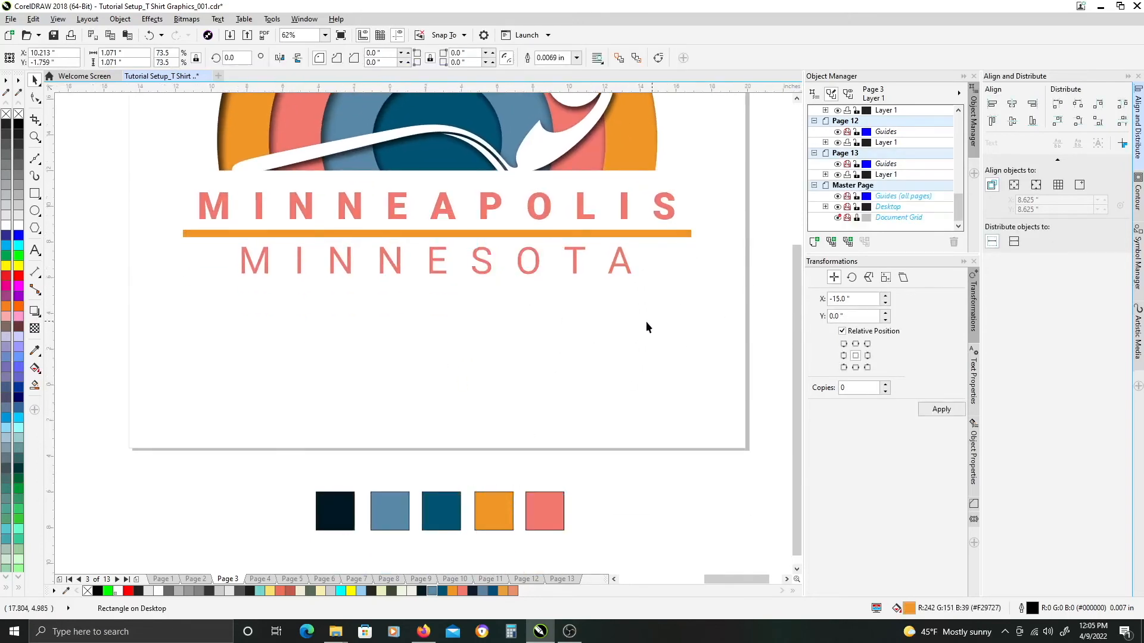
Copy the light blue swatch's fill to both text lines and the coral swatch's fill to the bar between them.
scroll(572, 512, "down", 2)
left_click(482, 516)
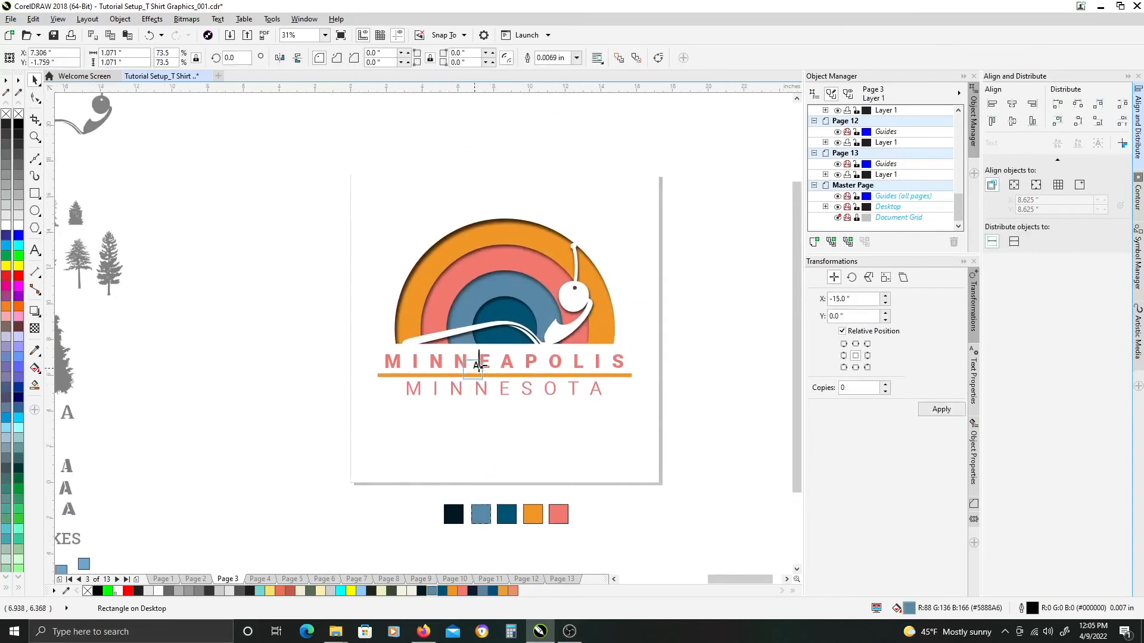
left_click_drag(483, 516, 480, 363)
left_click(524, 432)
left_click(470, 389)
left_click(558, 514)
left_click_drag(558, 514, 527, 376)
left_click(569, 411)
left_click(713, 373)
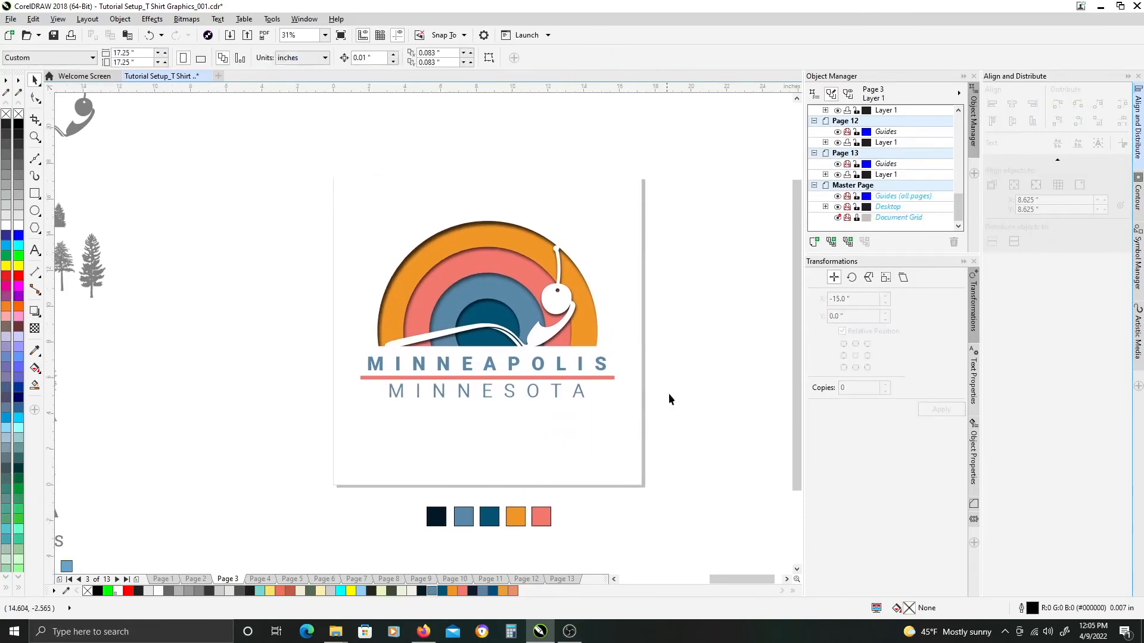
Reduce the character spacing of MINNEAPOLIS and MINNESOTA together.
left_click_drag(395, 365, 350, 343)
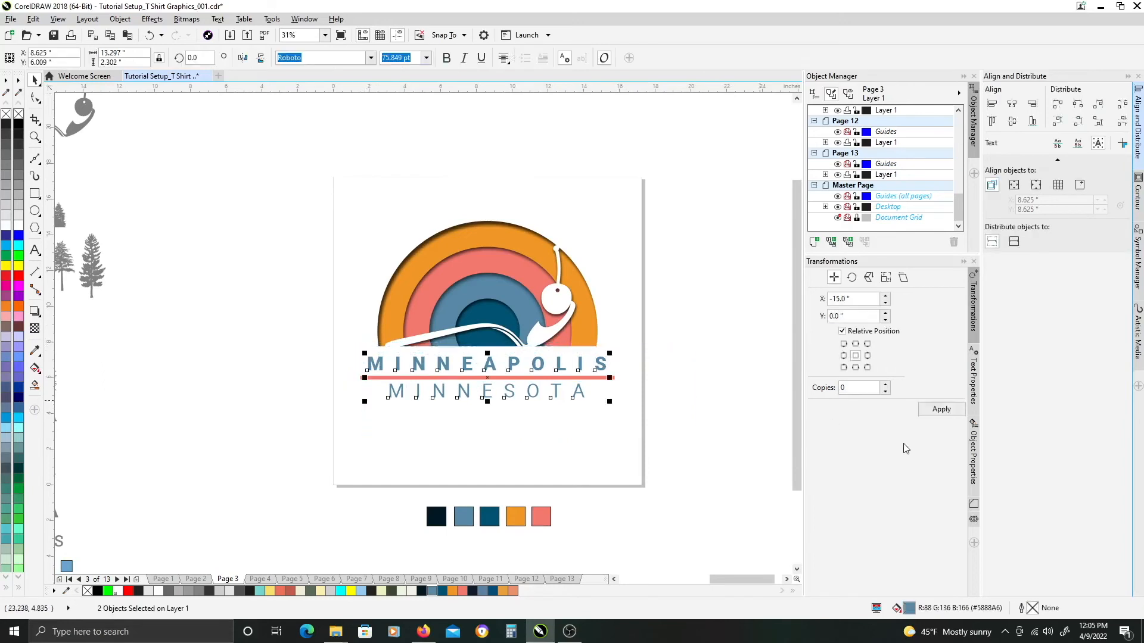
left_click(975, 378)
left_click_drag(864, 409, 864, 425)
left_click_drag(864, 435, 864, 445)
Thin and shorten the coral bar about its centre to about 12.86 by 0.10 in.
left_click(588, 378)
scroll(473, 374, "up", 2)
scroll(520, 372, "down", 1)
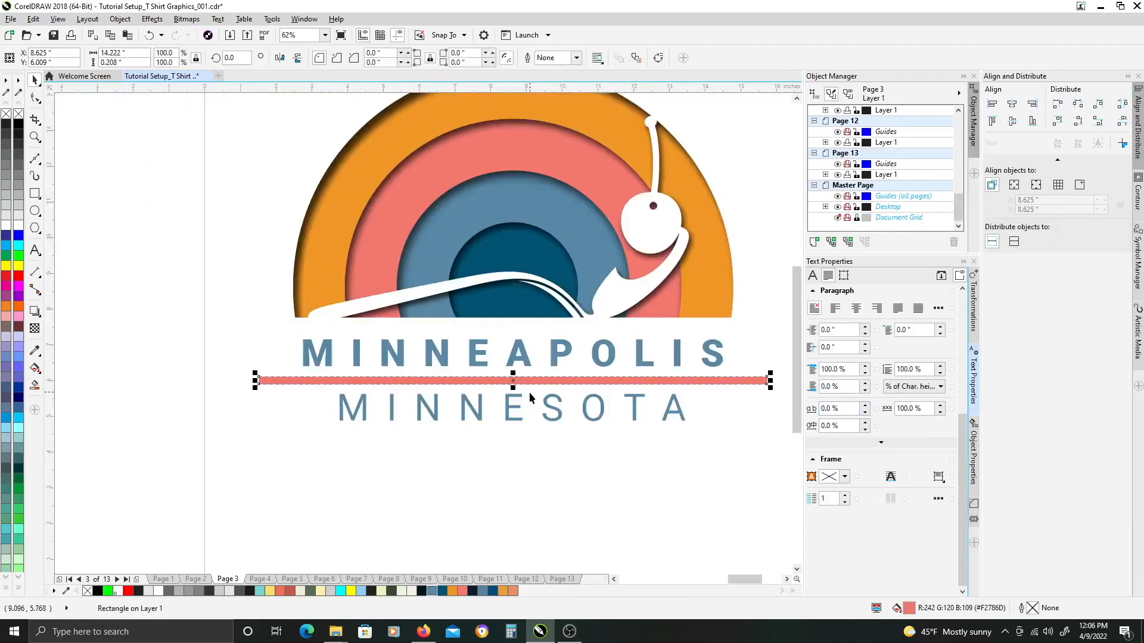
scroll(514, 384, "up", 1)
left_click_drag(510, 364, 511, 369)
scroll(526, 377, "down", 1)
left_click_drag(715, 388, 682, 391)
scroll(648, 400, "down", 1)
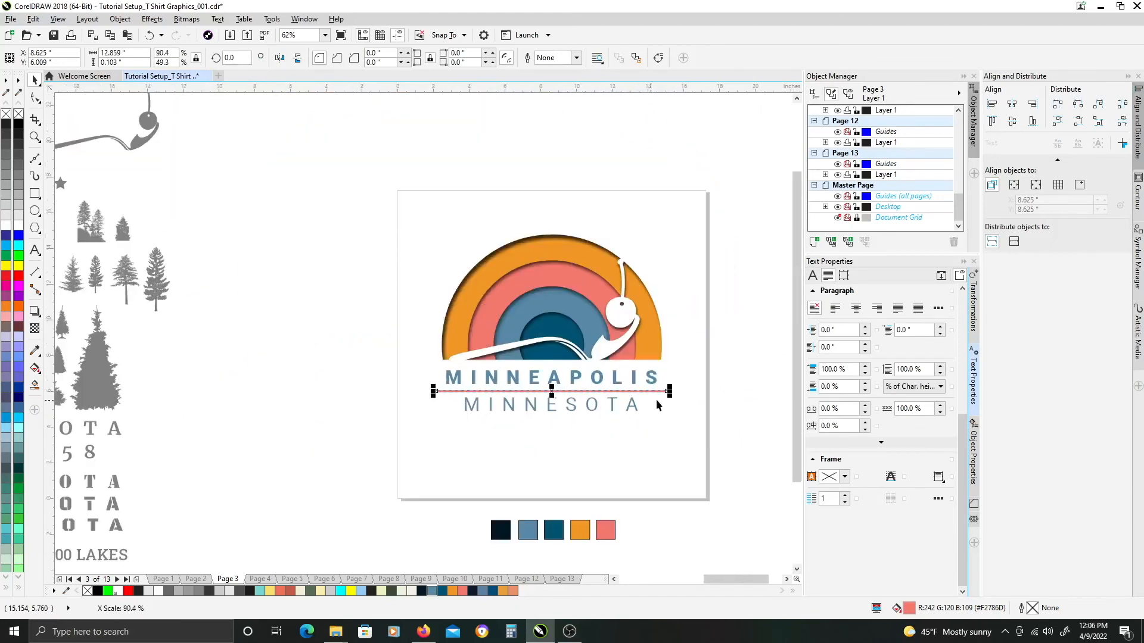
left_click(763, 359)
Put away the alignment controls, review the finished design at full-page view, and move on to the next page.
left_click(1128, 76)
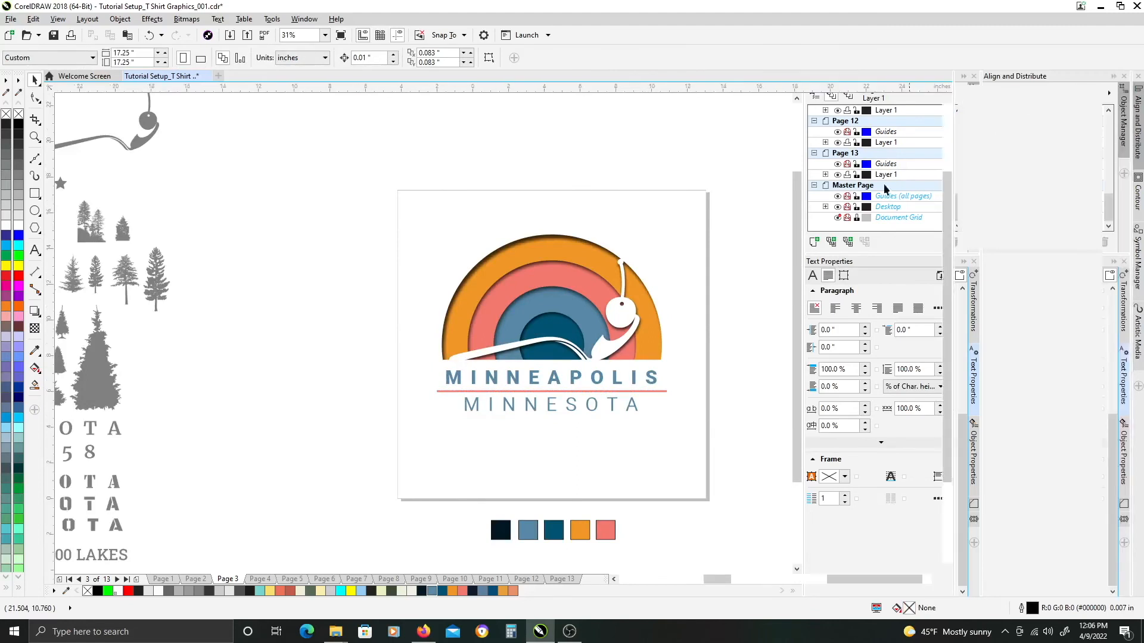
left_click_drag(814, 335, 749, 307)
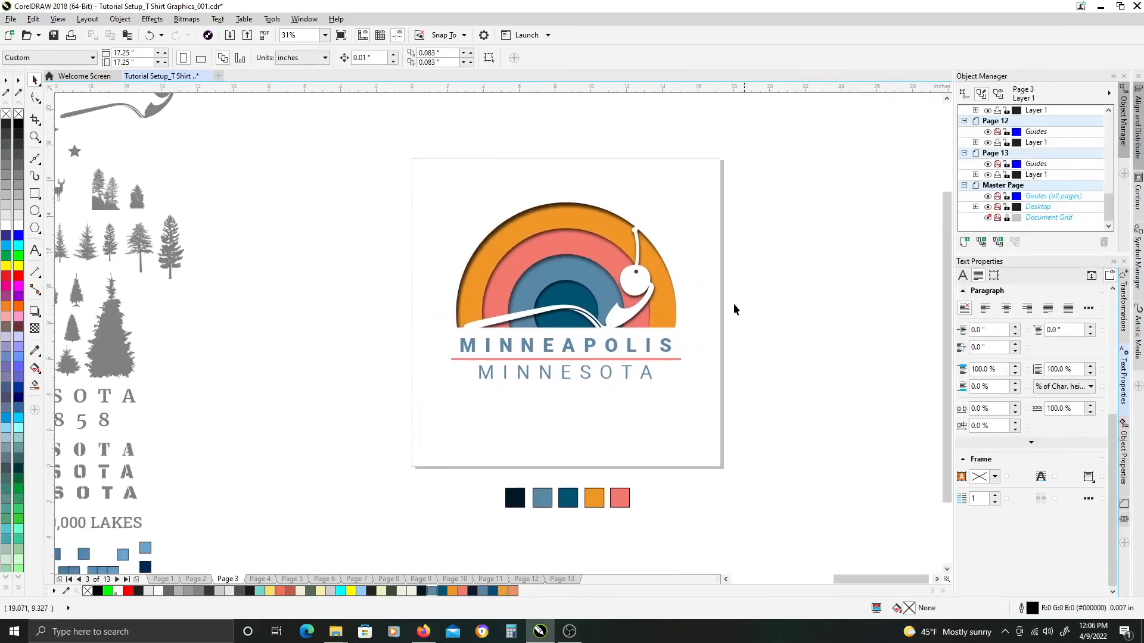
left_click_drag(470, 539, 666, 467)
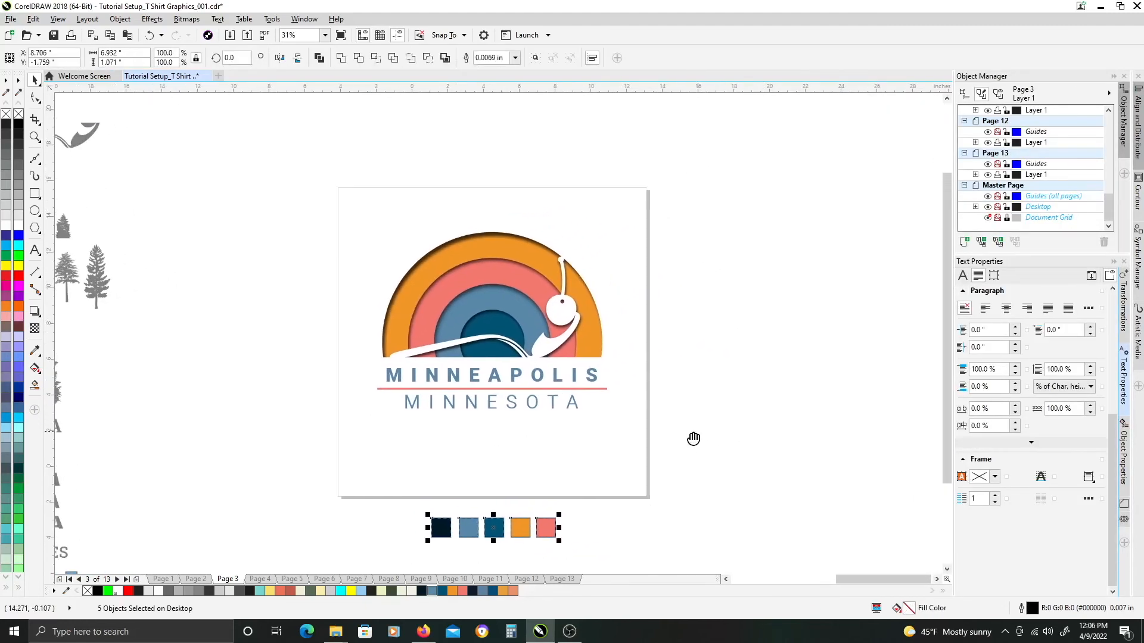
key("z")
left_click_drag(310, 178, 644, 504)
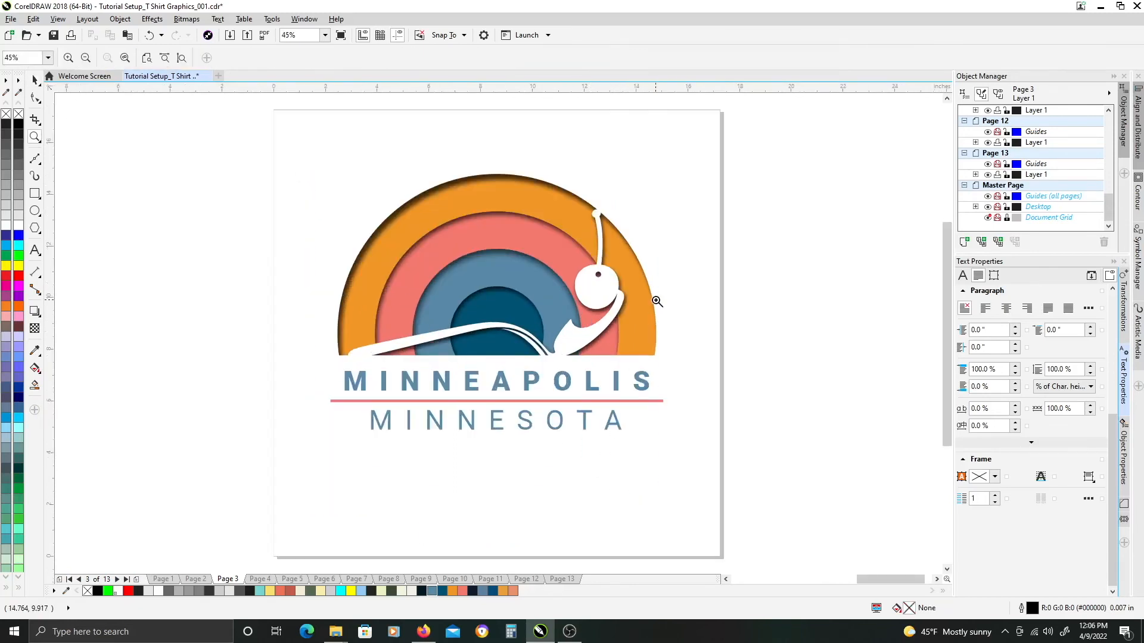
key("space")
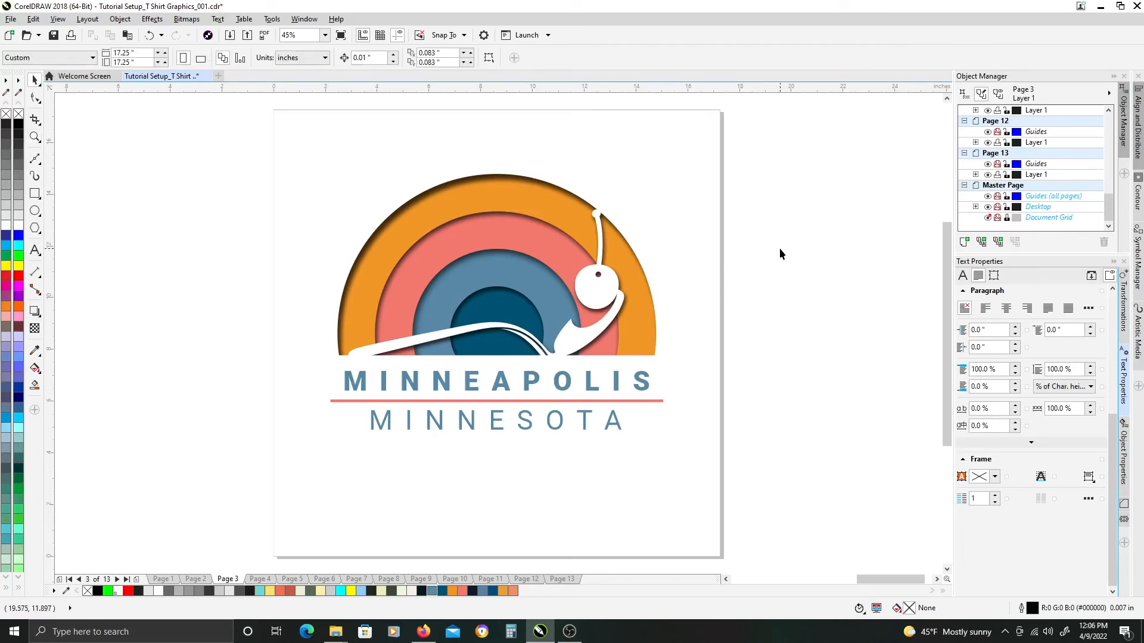
key("Page_Down")
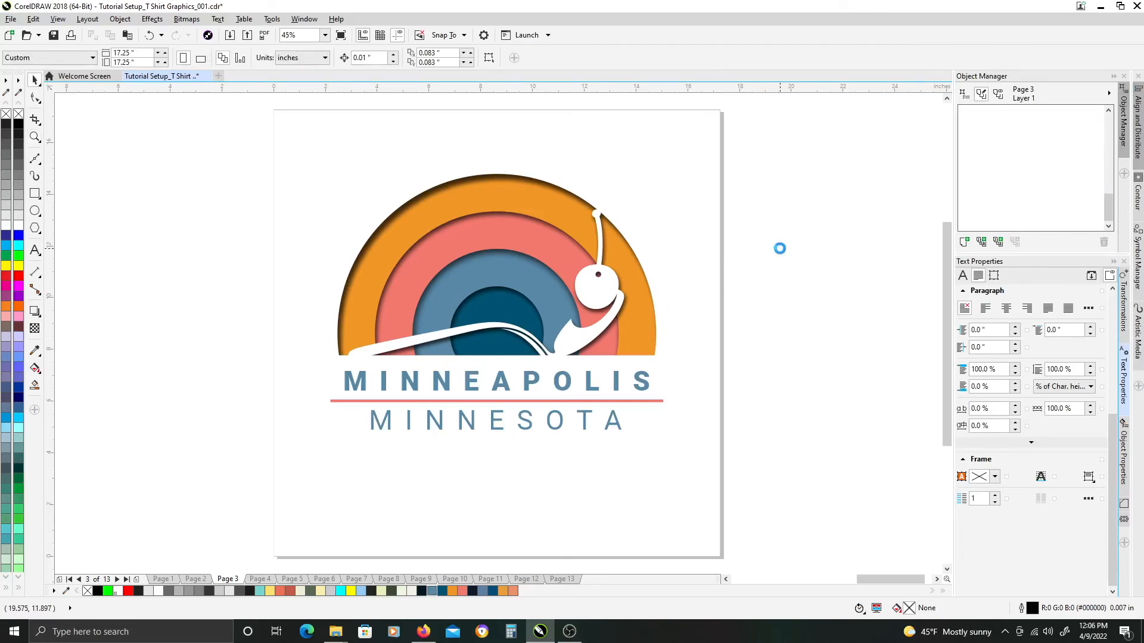